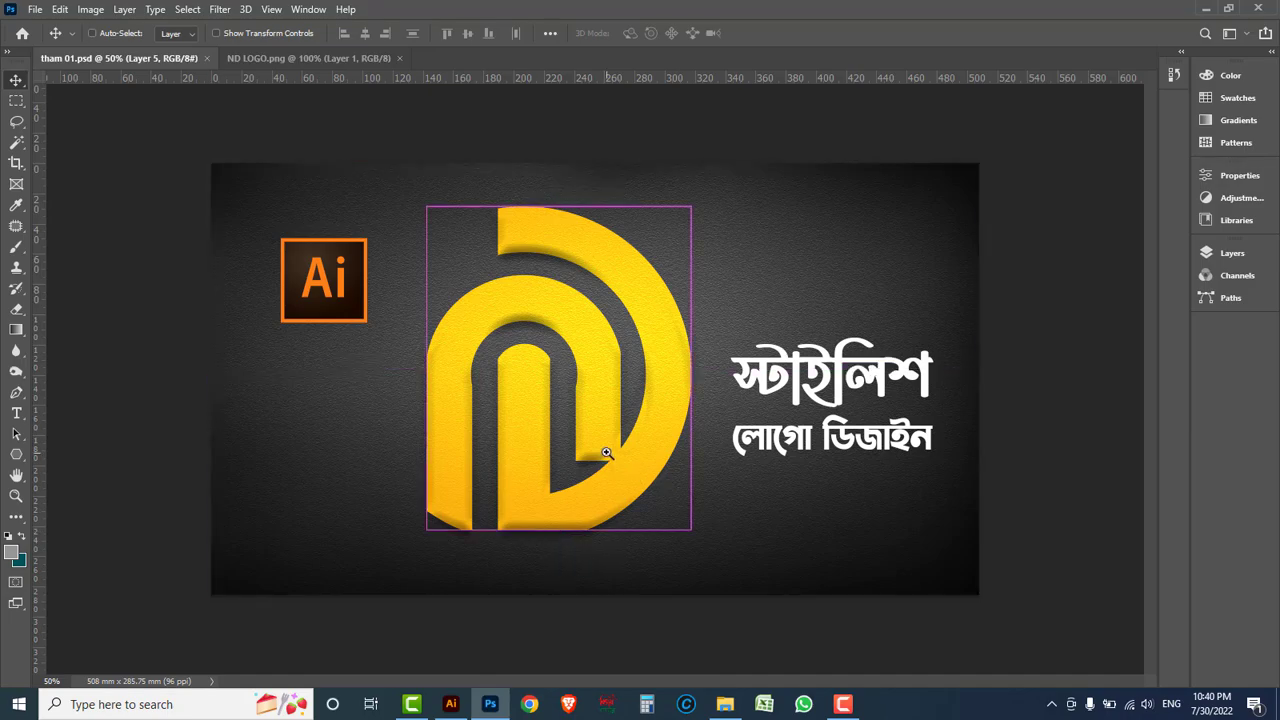
# - Zoom and pan around the yellow logo reference to study it, then fit it to the window
pyautogui.keyDown('ctrl'); pyautogui.click(598, 450); pyautogui.keyUp('ctrl')
pyautogui.keyDown('ctrl'); pyautogui.click(568, 517); pyautogui.keyUp('ctrl')
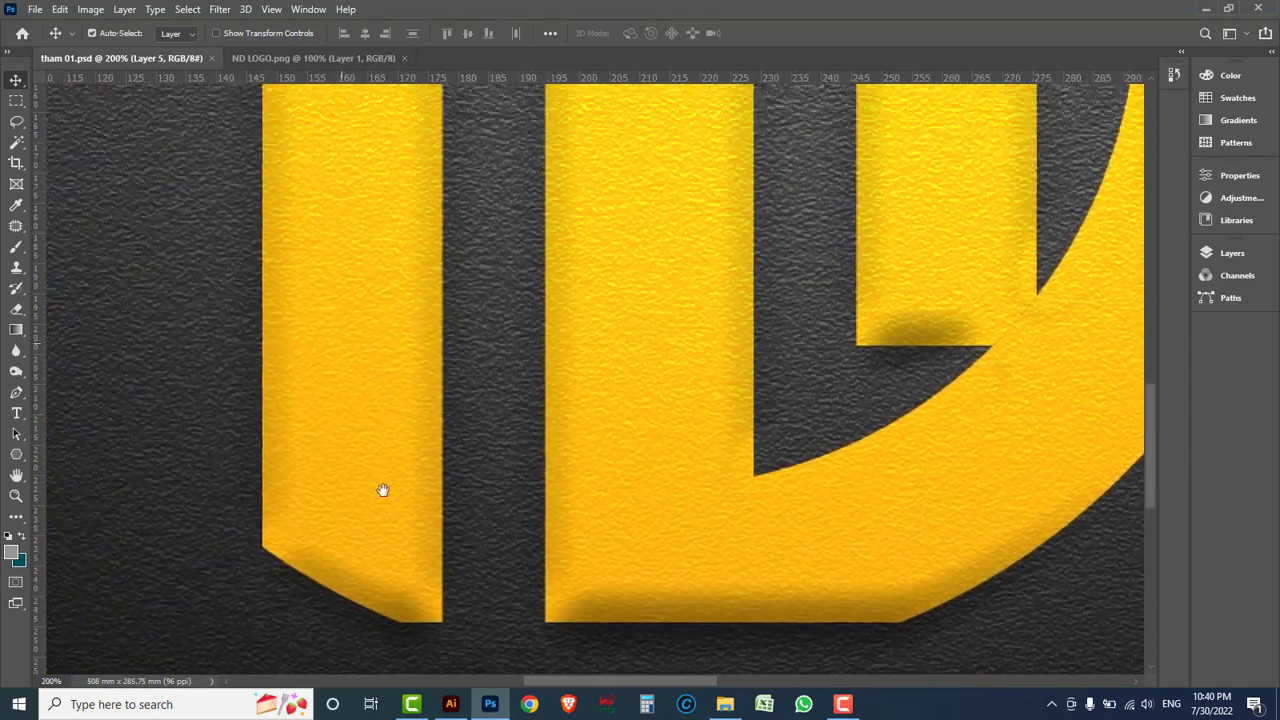
pyautogui.scroll(5, 475, 370)
pyautogui.moveTo(570, 252)
pyautogui.mouseDown()
pyautogui.moveTo(514, 506)
pyautogui.moveTo(674, 317)
pyautogui.moveTo(594, 386)
pyautogui.moveTo(530, 228)
pyautogui.mouseUp()
pyautogui.hscroll(3, 530, 228)
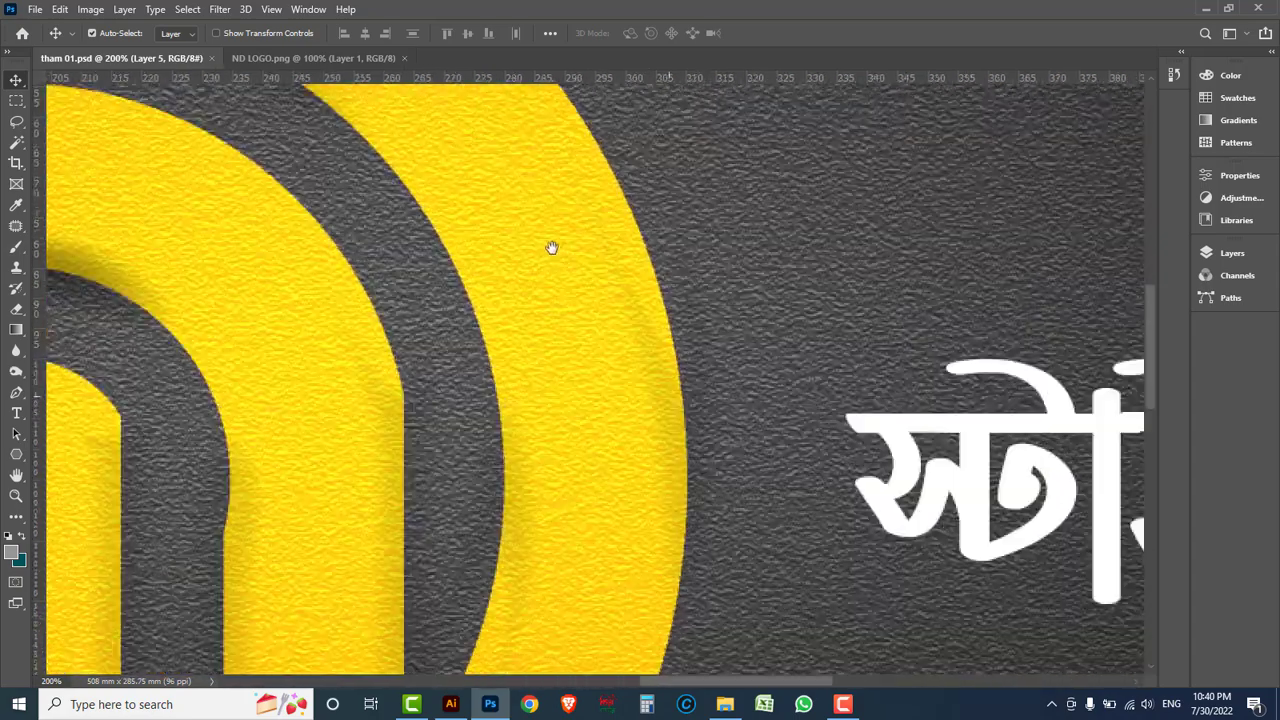
pyautogui.hscroll(3, 551, 249)
pyautogui.hscroll(3, 706, 369)
pyautogui.hscroll(3, 809, 397)
pyautogui.hscroll(-3, 565, 385)
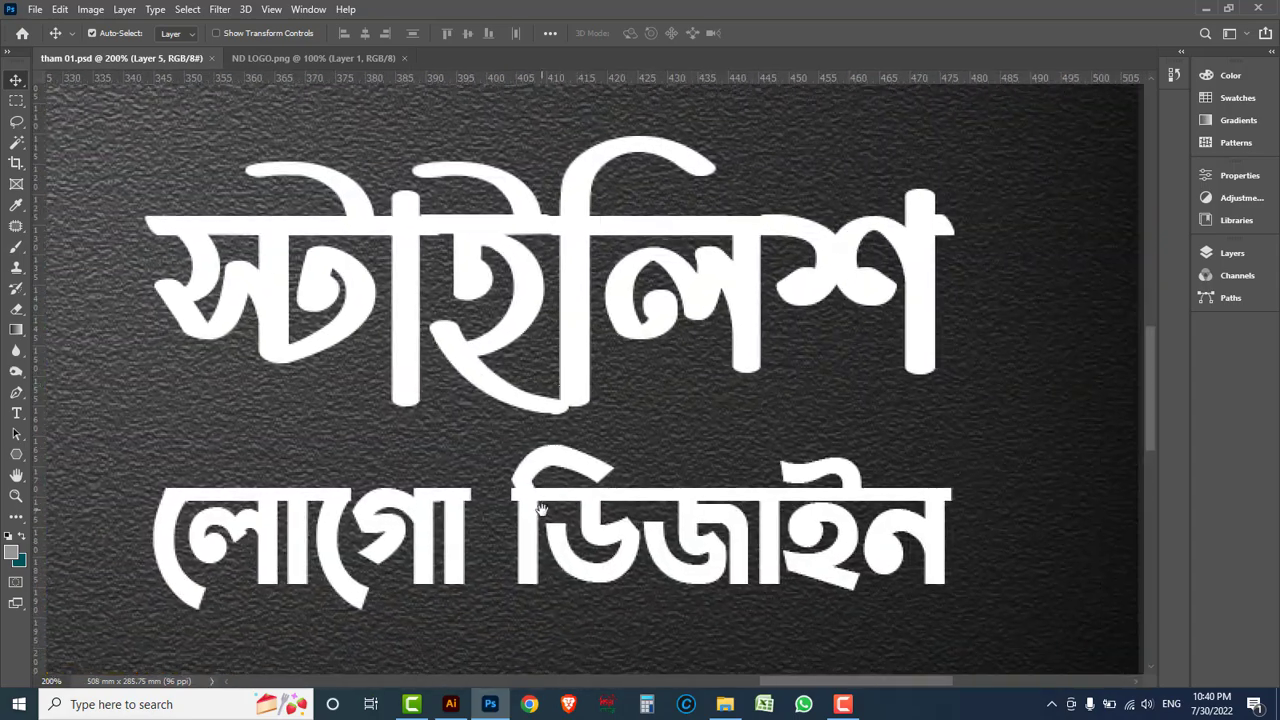
pyautogui.keyDown('ctrl'); pyautogui.keyDown('alt'); pyautogui.click(392, 362); pyautogui.keyUp('alt'); pyautogui.keyUp('ctrl')
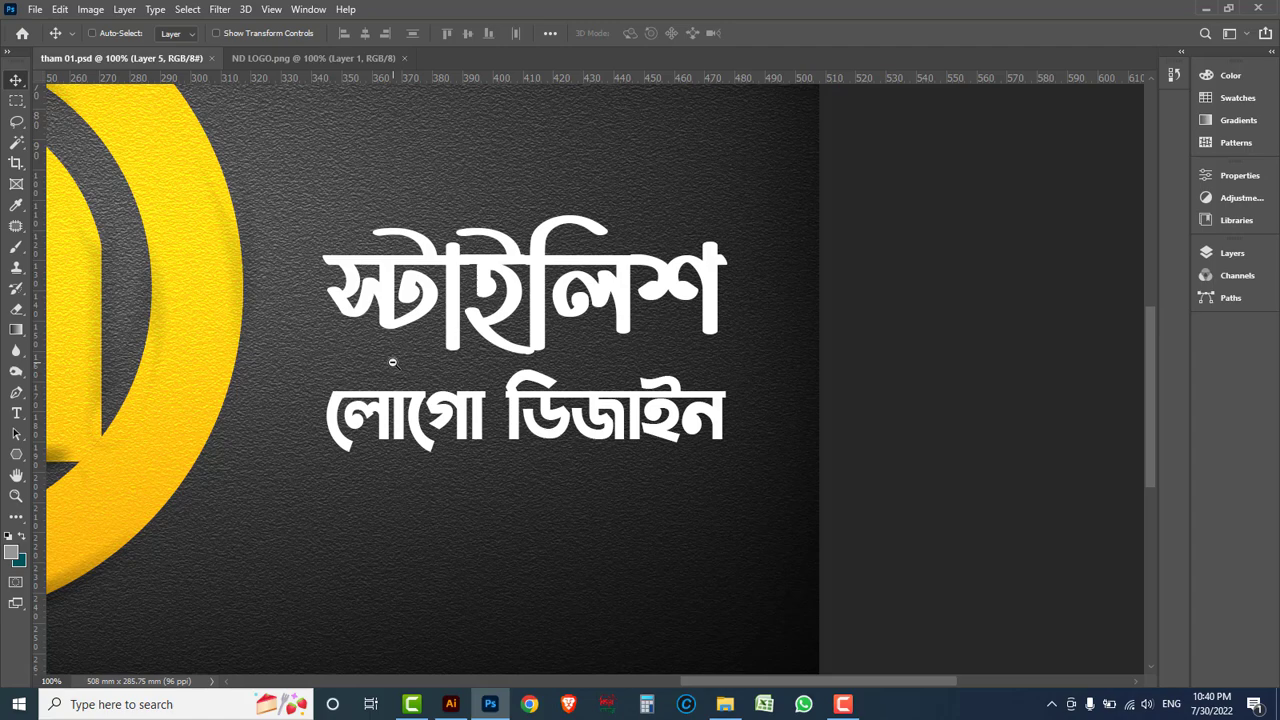
pyautogui.keyDown('ctrl'); pyautogui.keyDown('alt'); pyautogui.click(392, 362); pyautogui.keyUp('alt'); pyautogui.keyUp('ctrl')
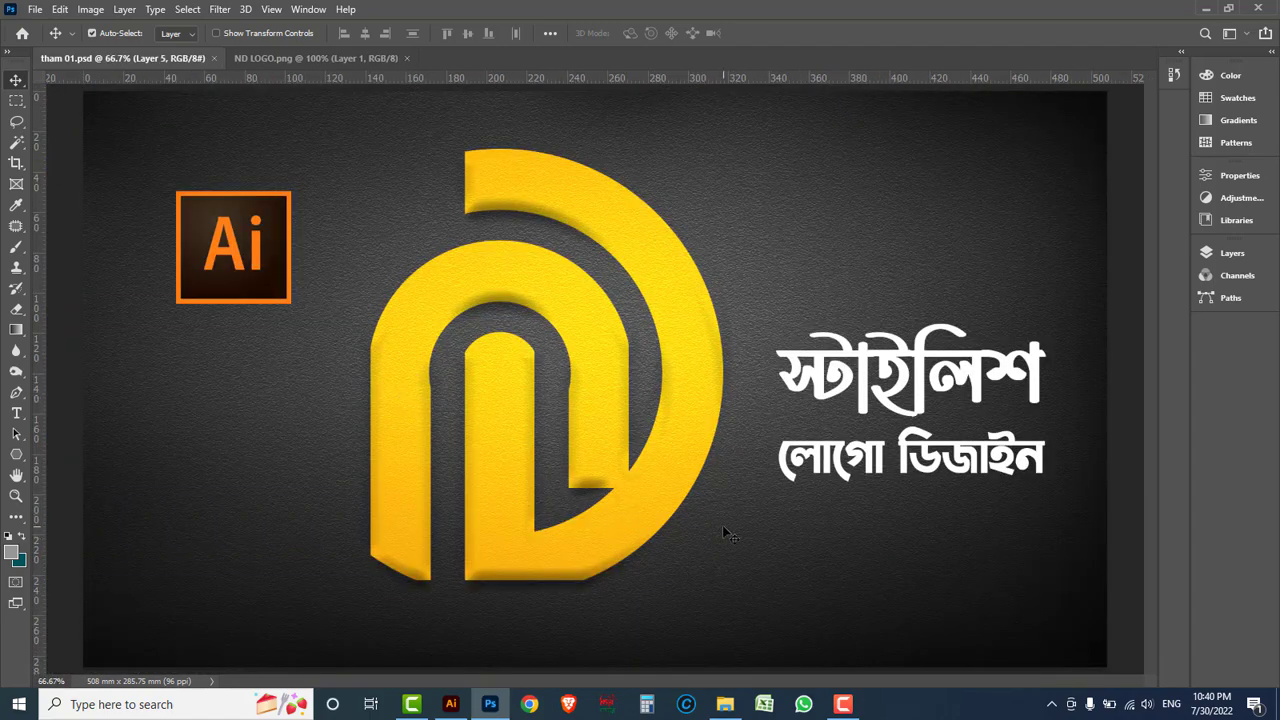
pyautogui.keyDown('ctrl'); pyautogui.click(560, 490); pyautogui.keyUp('ctrl')
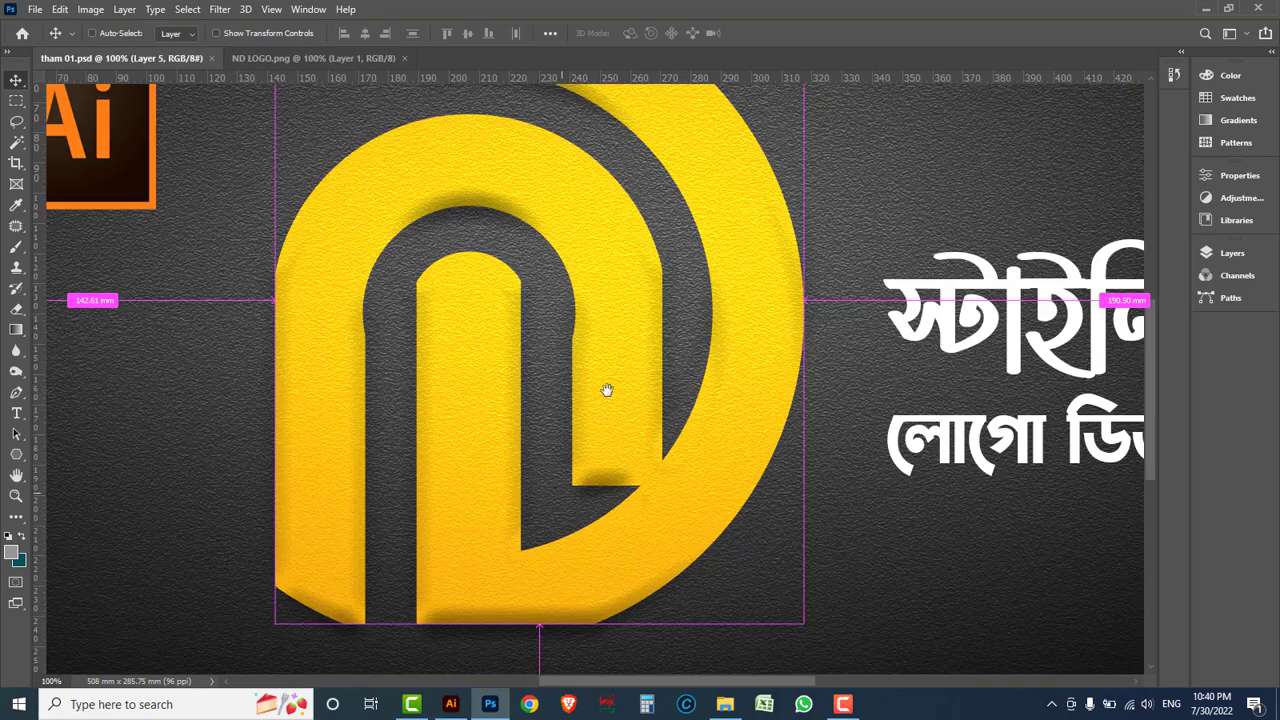
pyautogui.moveTo(607, 390); pyautogui.dragTo(604, 400)
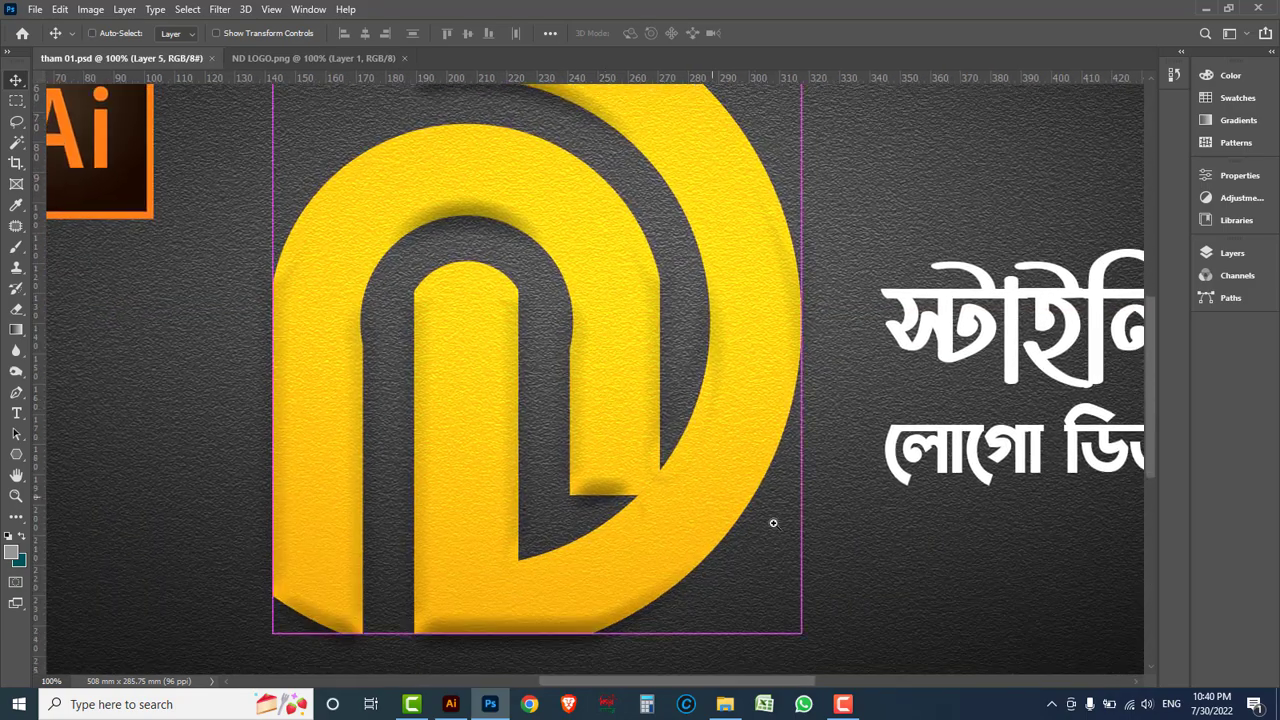
pyautogui.hotkey('ctrl', '0')
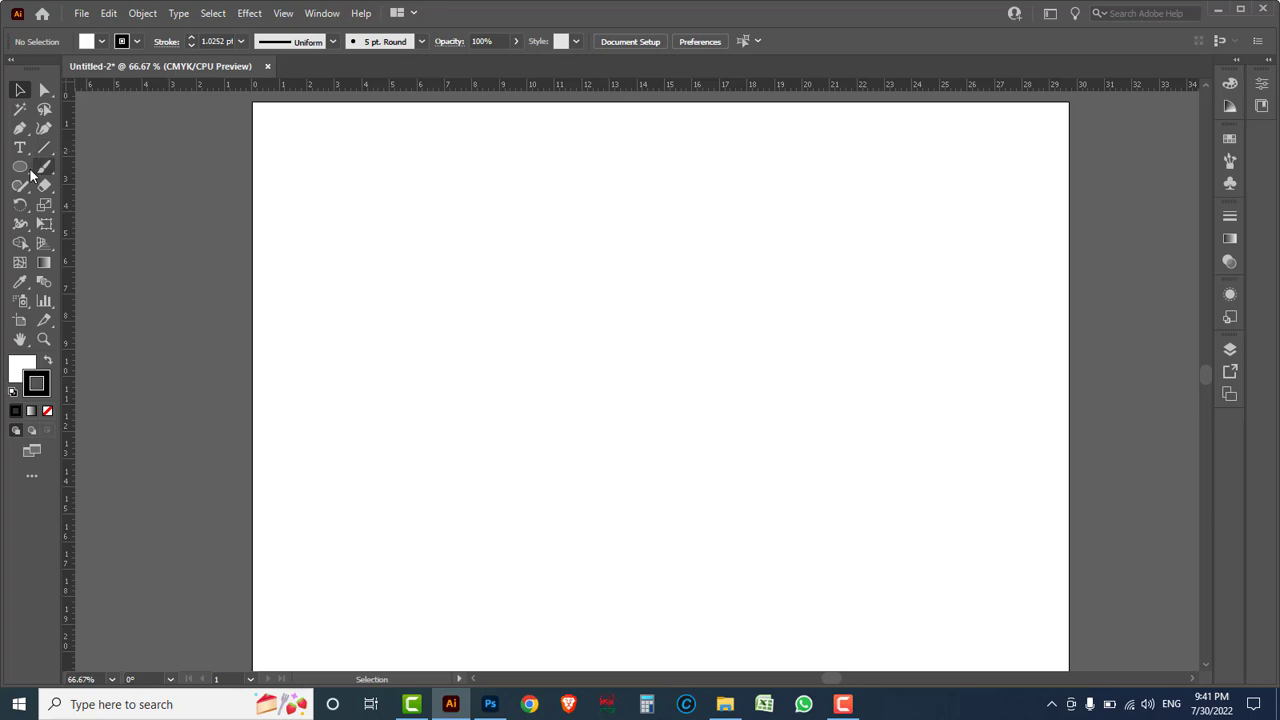
# - Draw a 14.6583 cm circle centred on the artboard with the Ellipse Tool
pyautogui.click(20, 166)
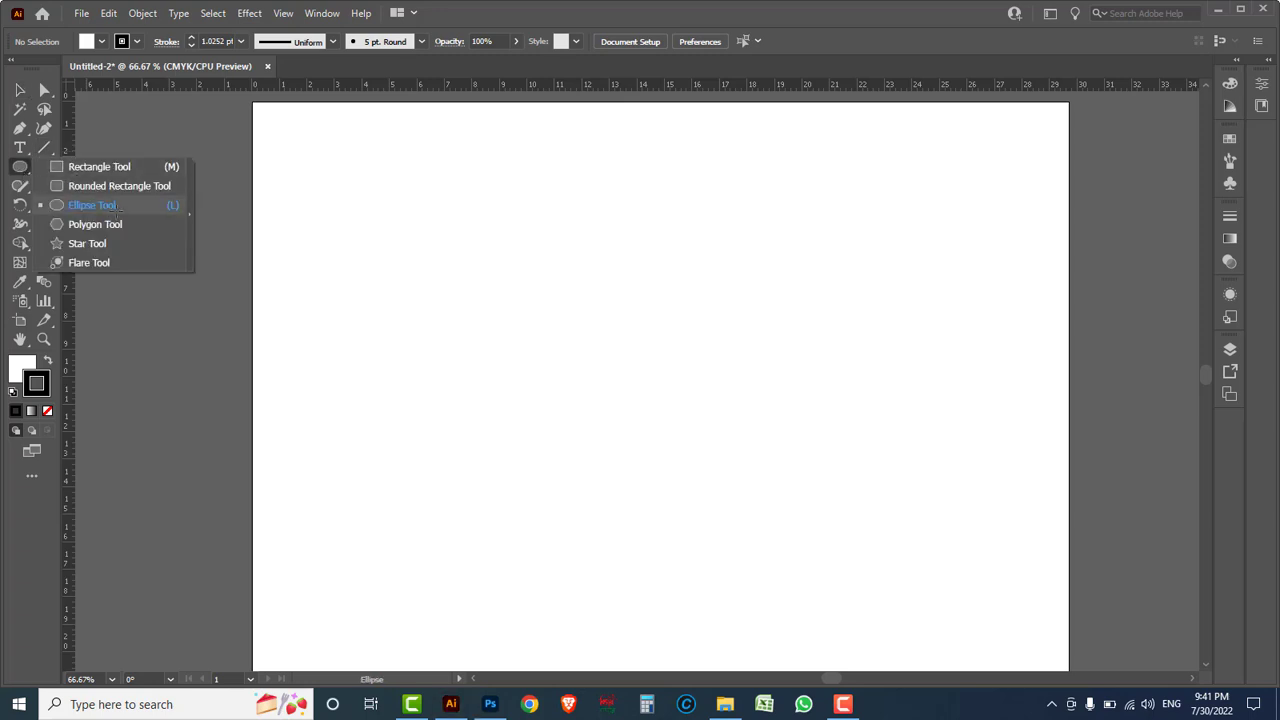
pyautogui.click(118, 205)
pyautogui.moveTo(651, 402); pyautogui.dragTo(800, 603)
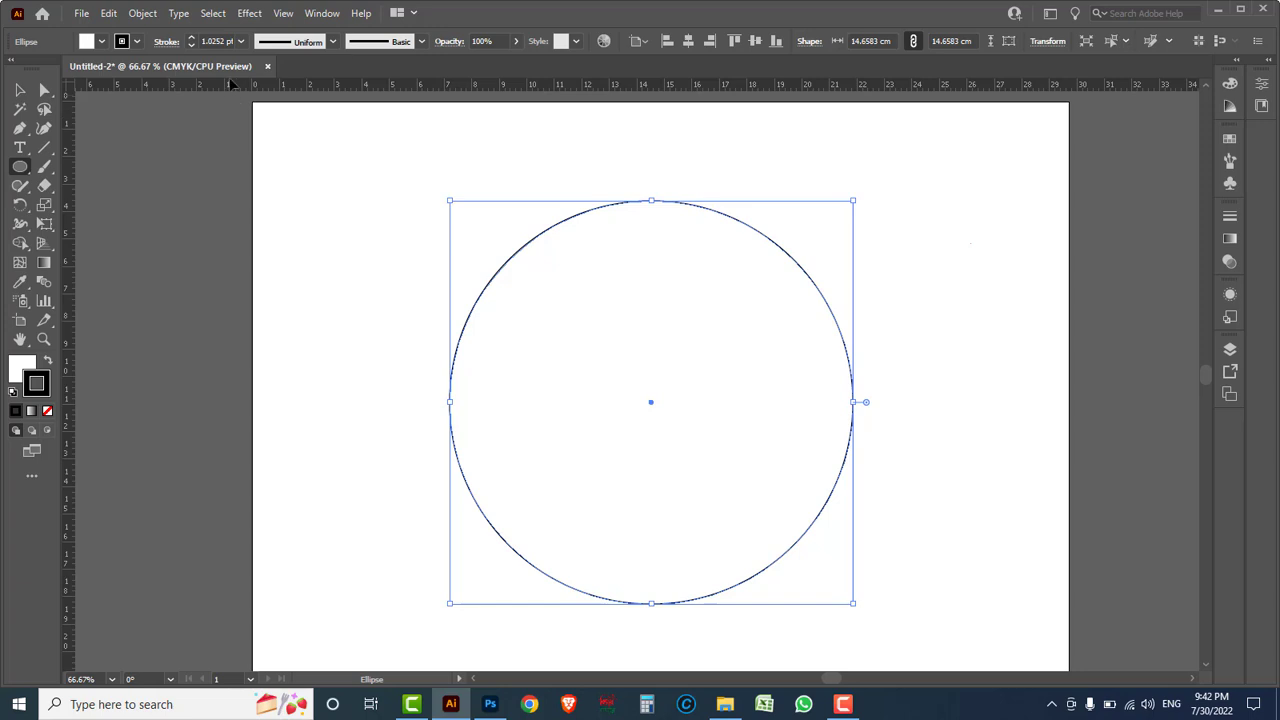
pyautogui.click(142, 13)
pyautogui.moveTo(160, 394)
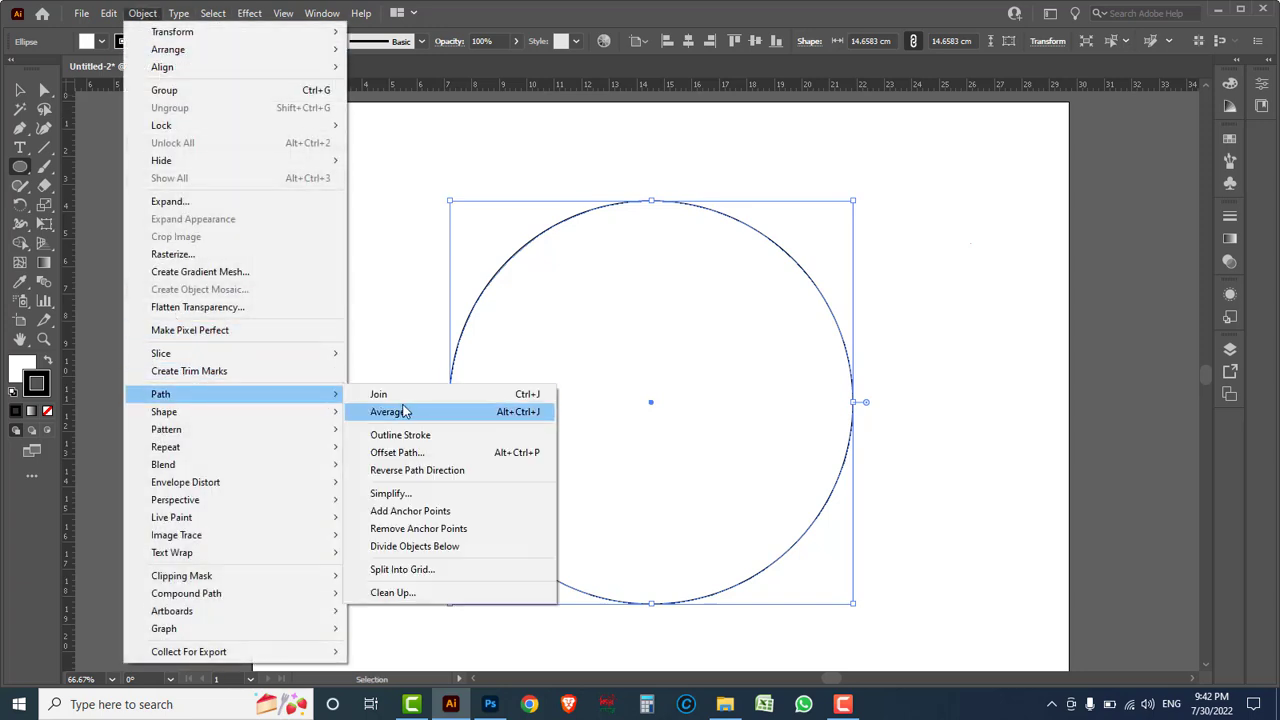
# - Offset the circle inward by -2 cm, then offset that new circle by -1 cm
pyautogui.click(396, 452)
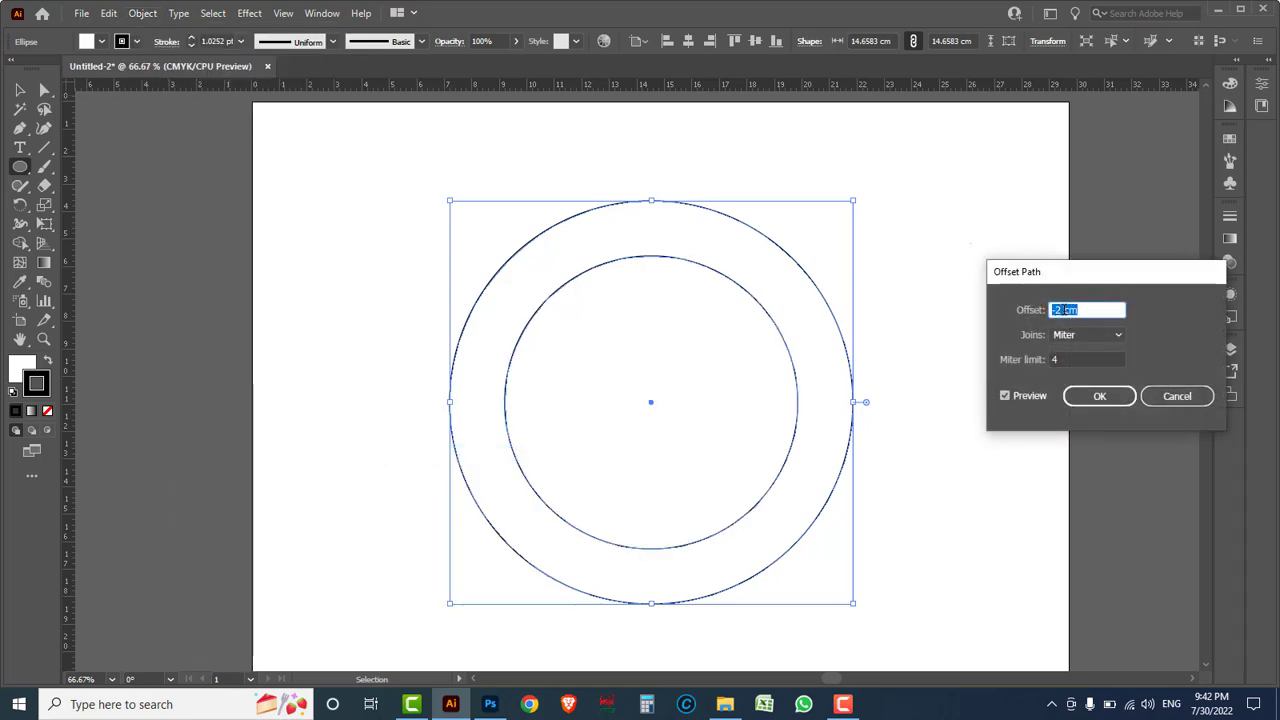
pyautogui.click(1099, 396)
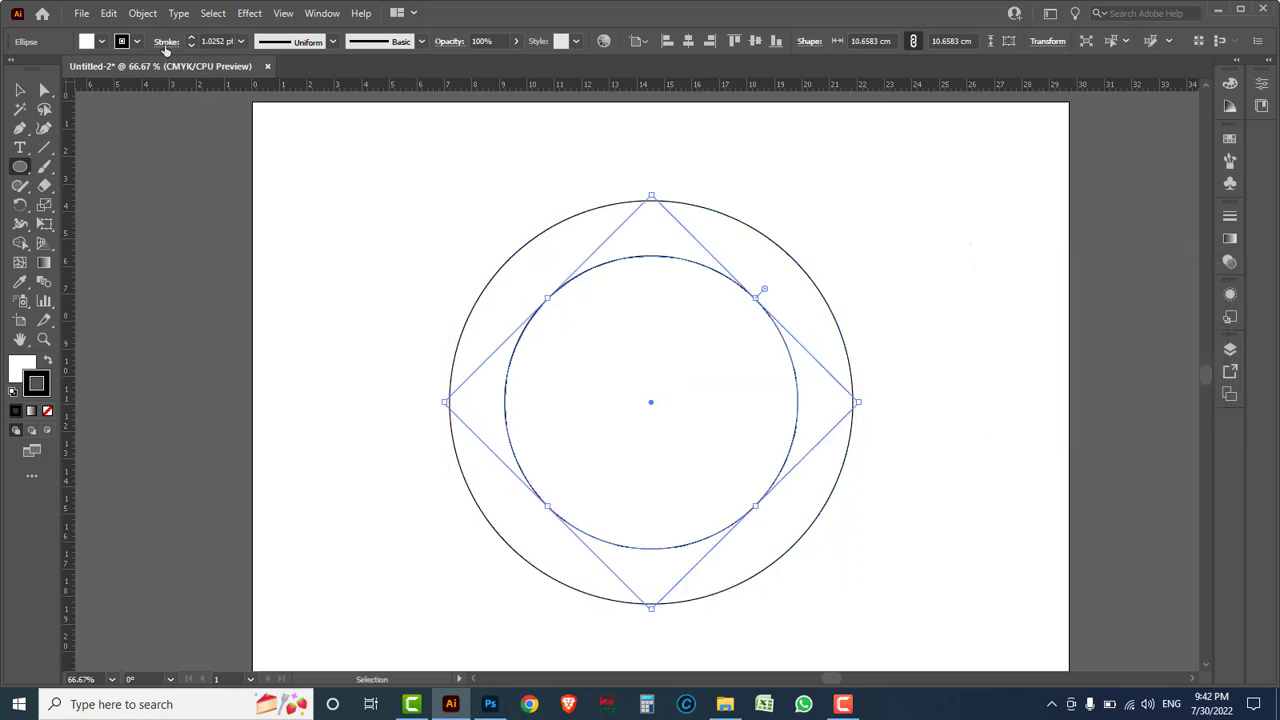
pyautogui.click(142, 13)
pyautogui.moveTo(161, 394)
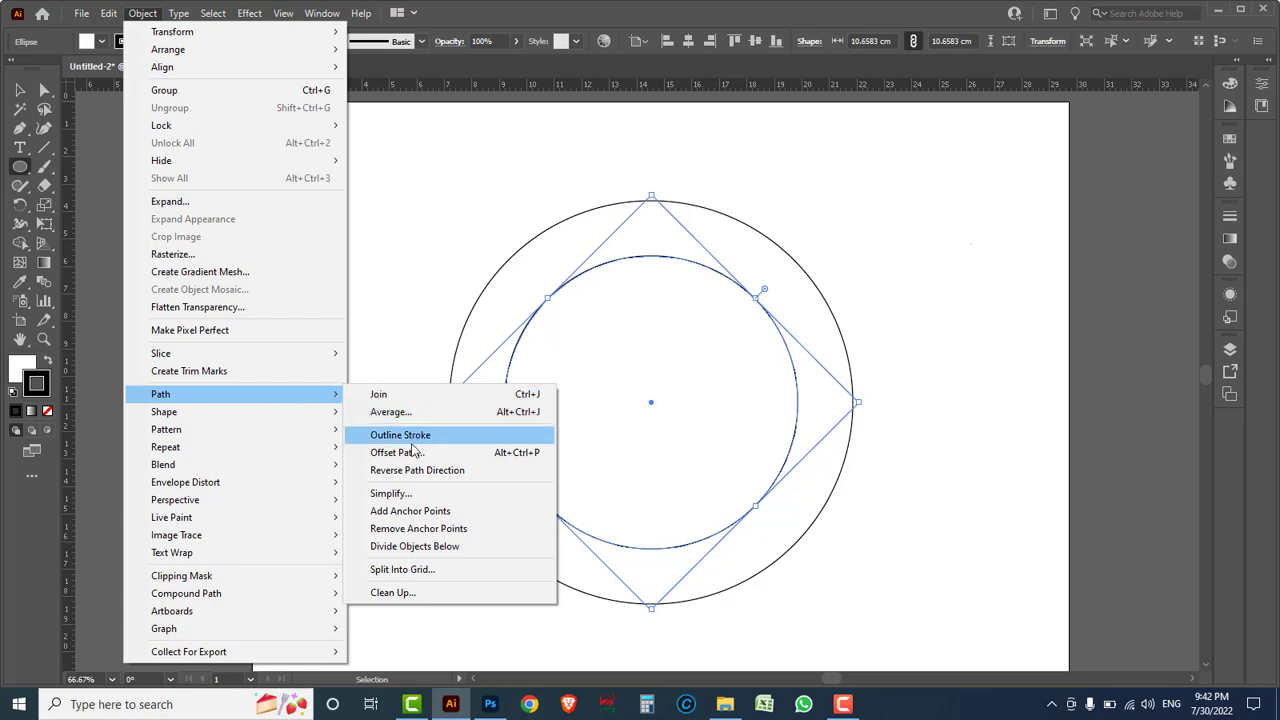
pyautogui.click(415, 456)
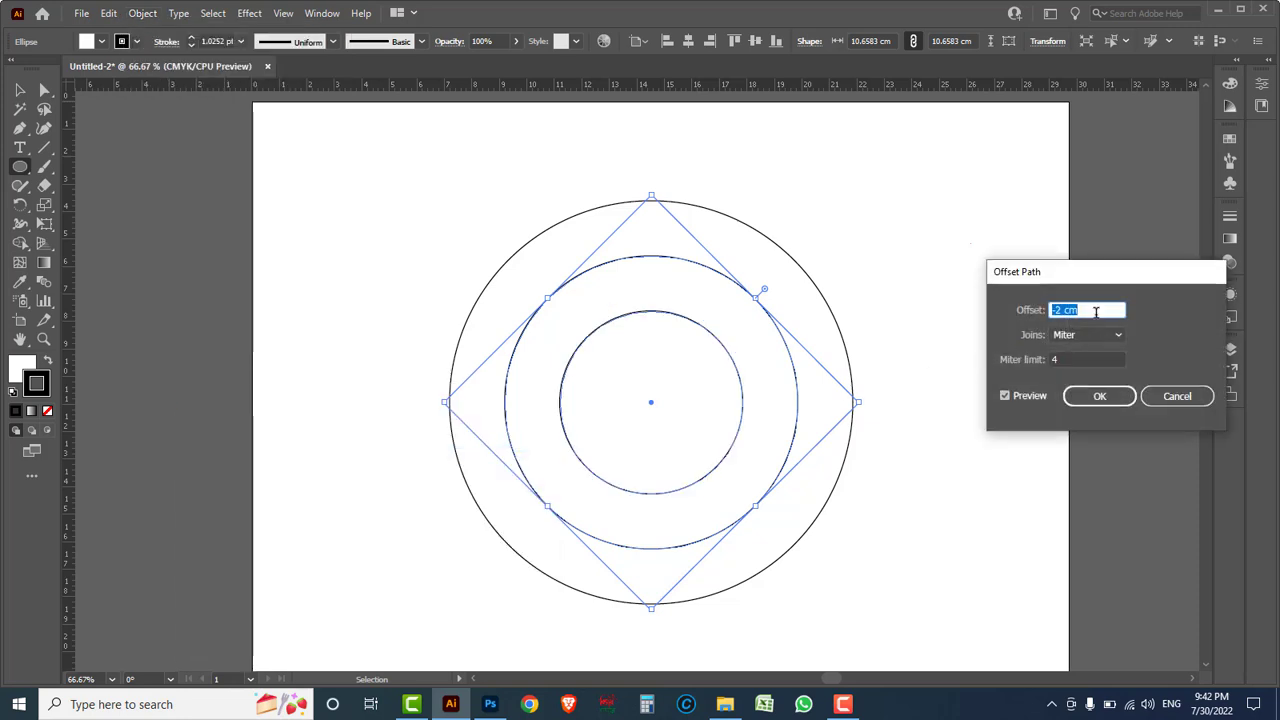
pyautogui.scroll(5, 1096, 312)
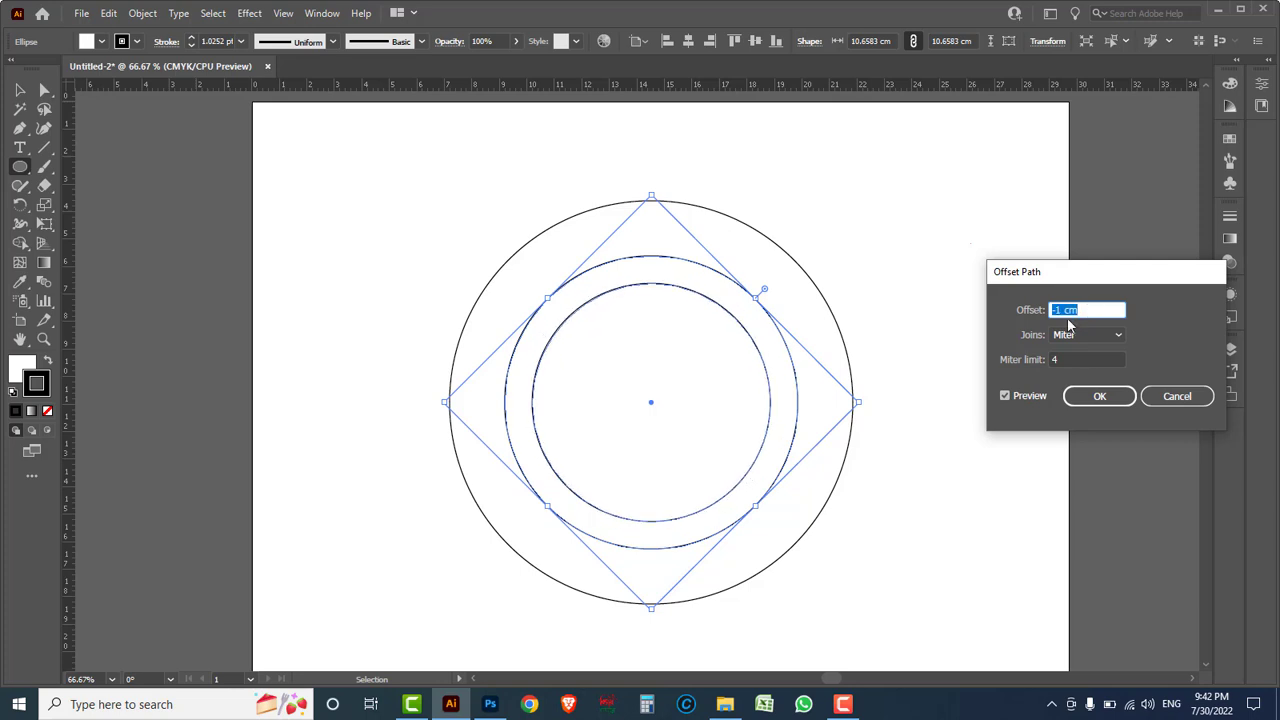
pyautogui.click(1099, 396)
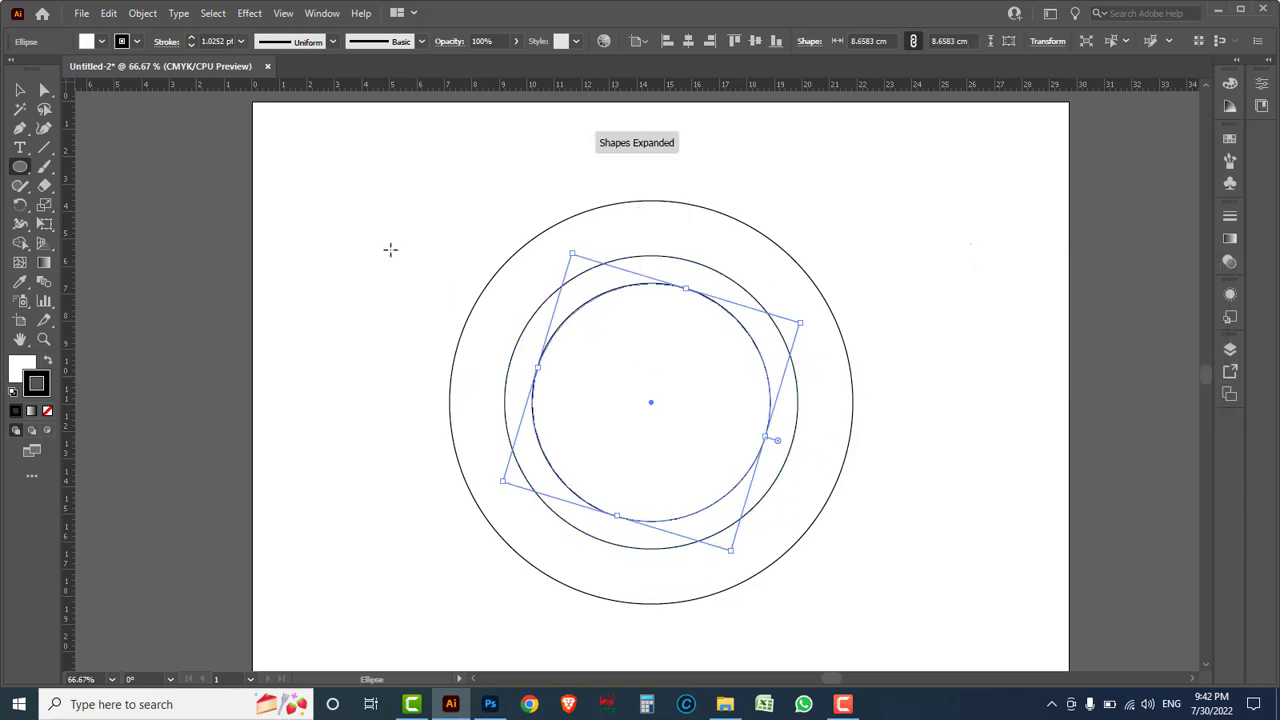
# - Add a third -2 cm inward offset, creating the 4.6583 cm innermost circle
pyautogui.click(139, 16)
pyautogui.moveTo(160, 394)
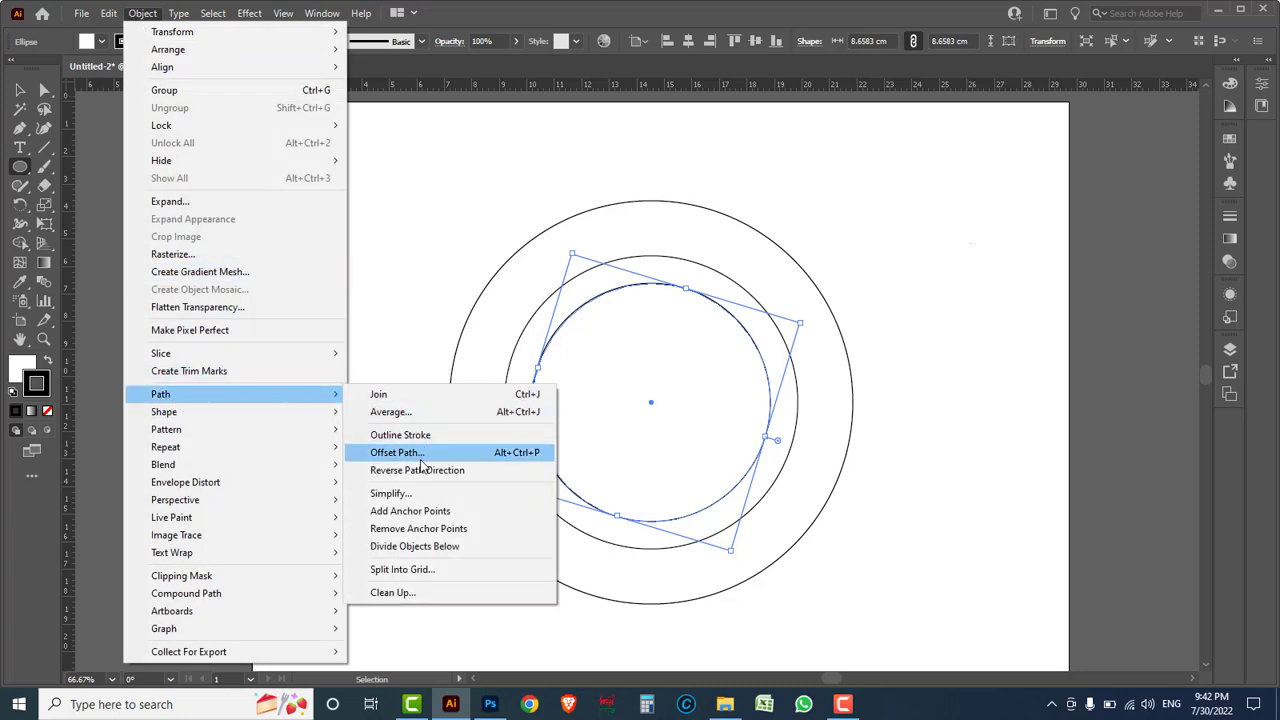
pyautogui.click(420, 456)
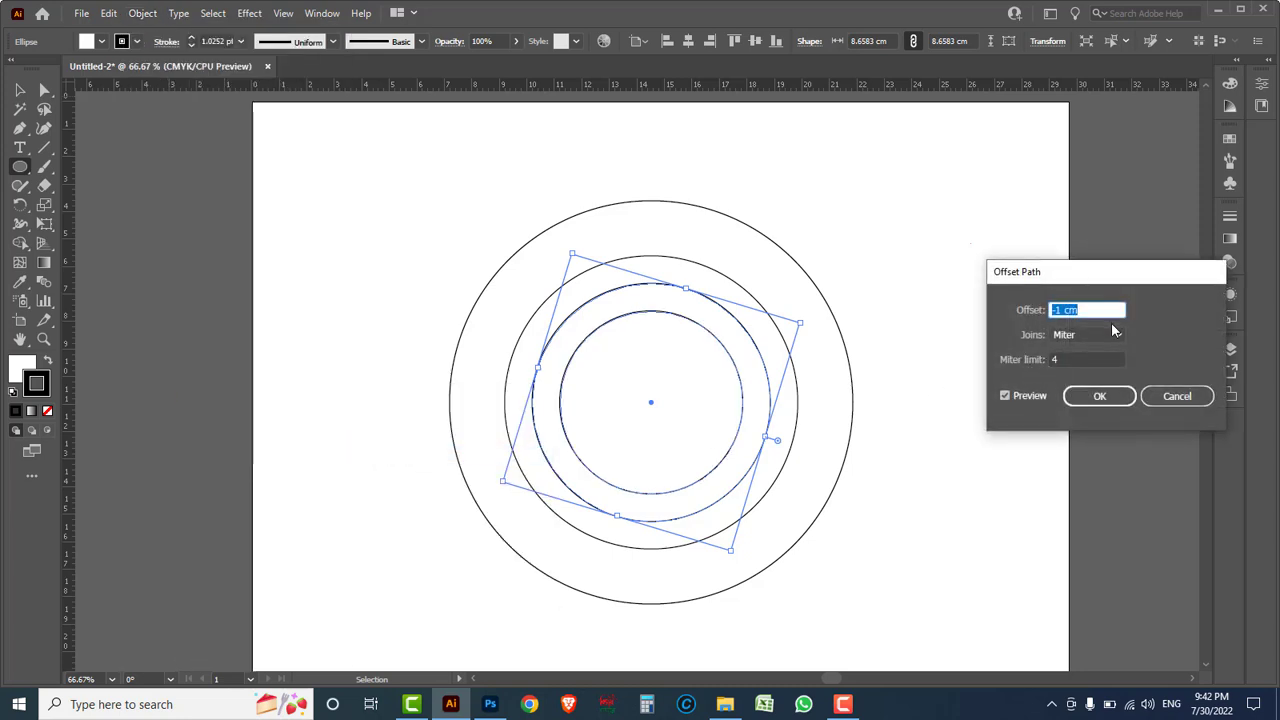
pyautogui.press('Up')
pyautogui.press('Up')
pyautogui.press('Up')
pyautogui.press('Up')
pyautogui.press('Up')
pyautogui.press('Up')
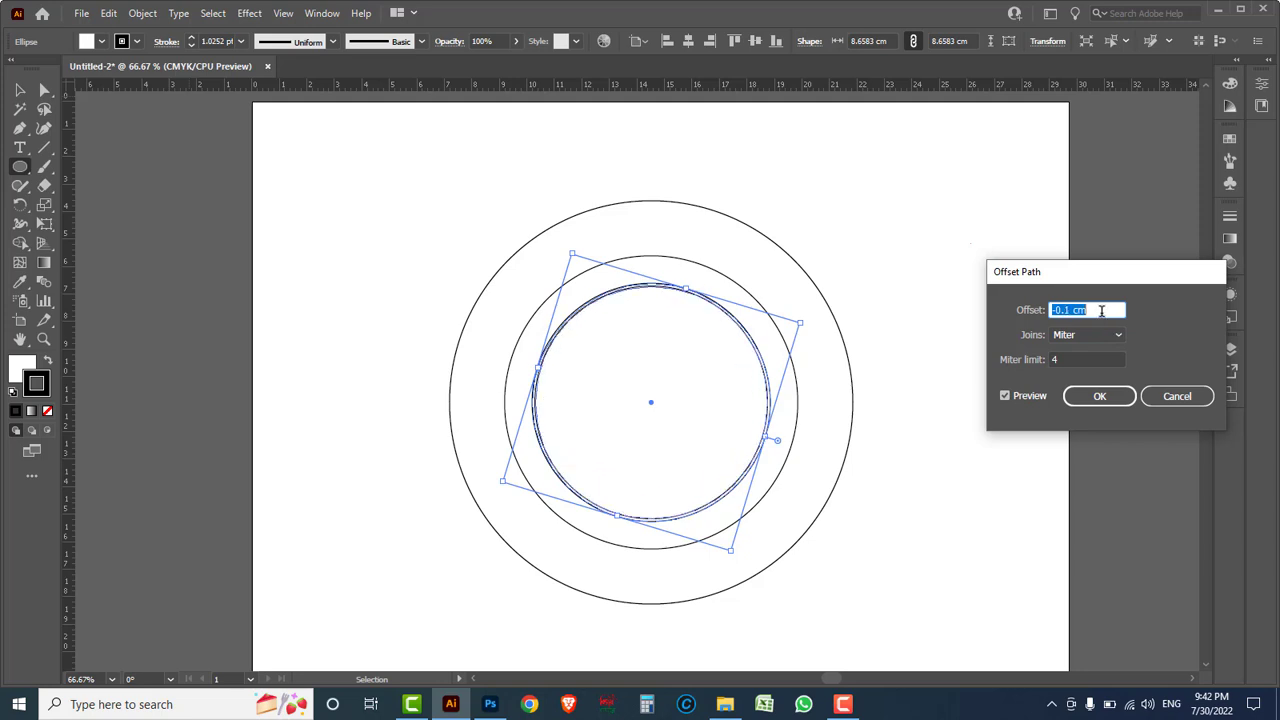
pyautogui.press('Up')
pyautogui.press('Up')
pyautogui.press('Up')
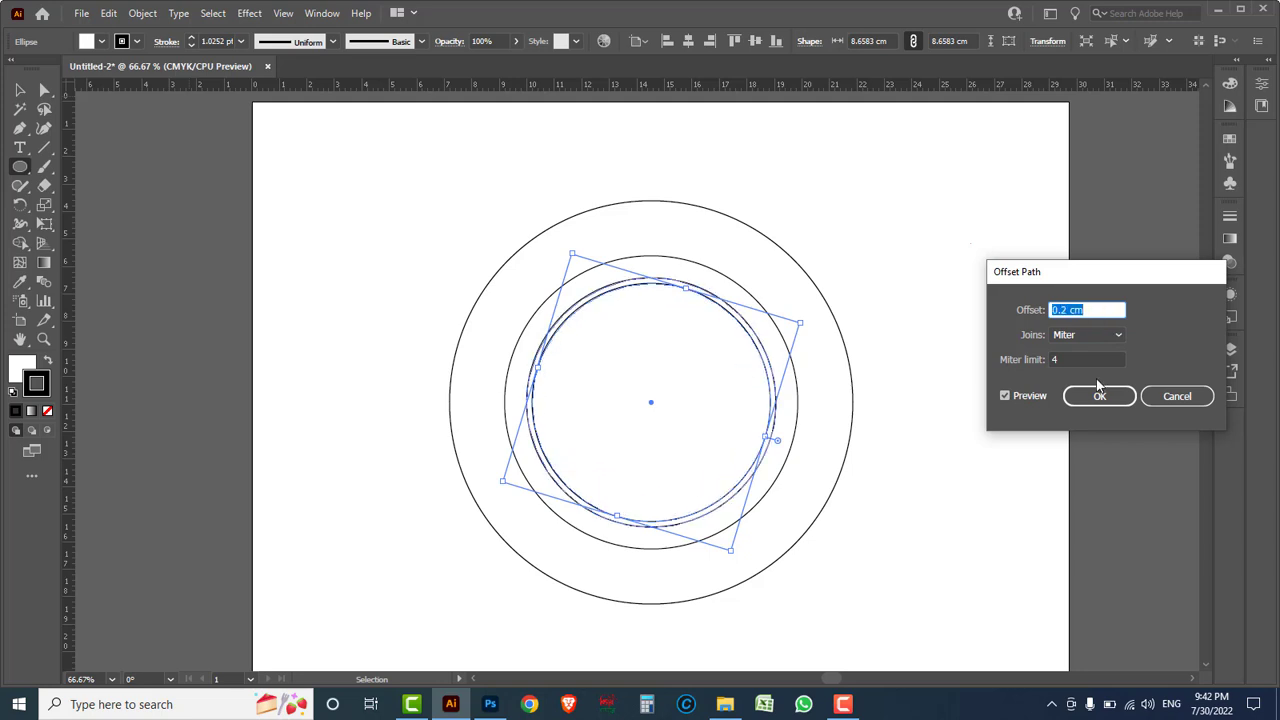
pyautogui.press('Down')
pyautogui.press('Down')
pyautogui.press('Down')
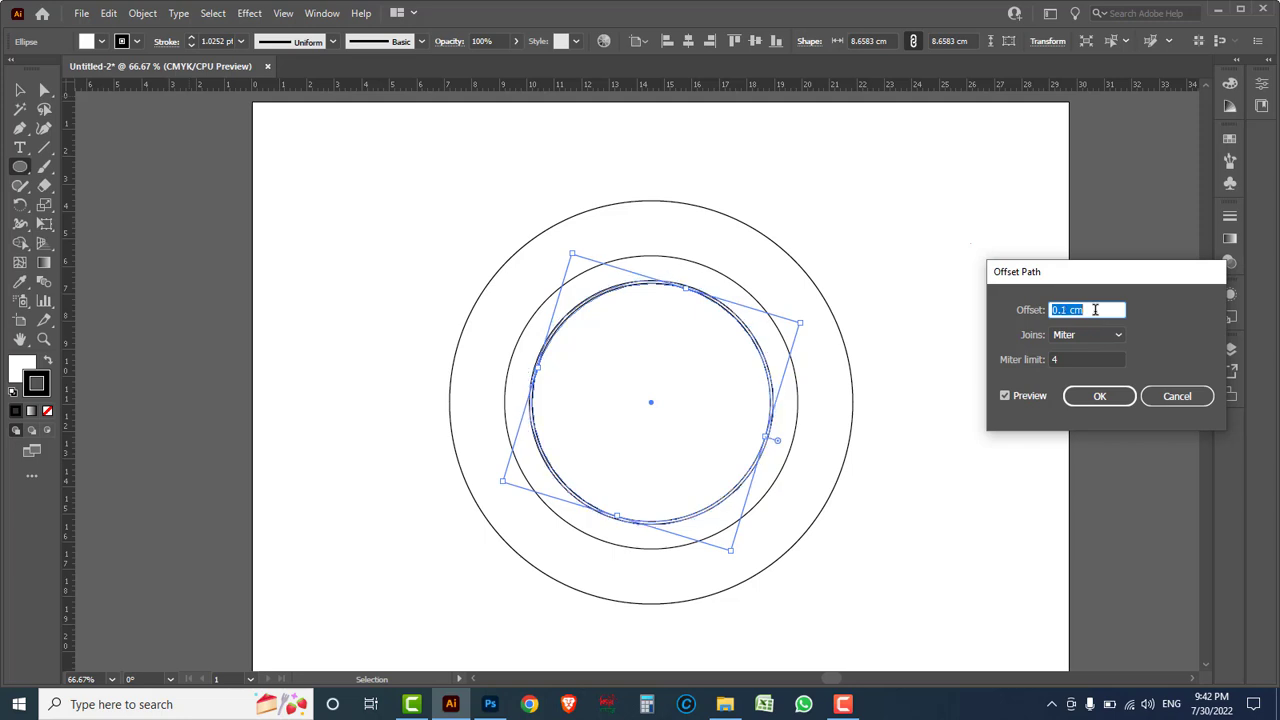
pyautogui.press('Down')
pyautogui.press('Down')
pyautogui.press('Down')
pyautogui.press('Down')
pyautogui.press('Down')
pyautogui.press('Down')
pyautogui.press('Down')
pyautogui.press('Down')
pyautogui.press('Down')
pyautogui.press('Down')
pyautogui.press('Down')
pyautogui.press('Down')
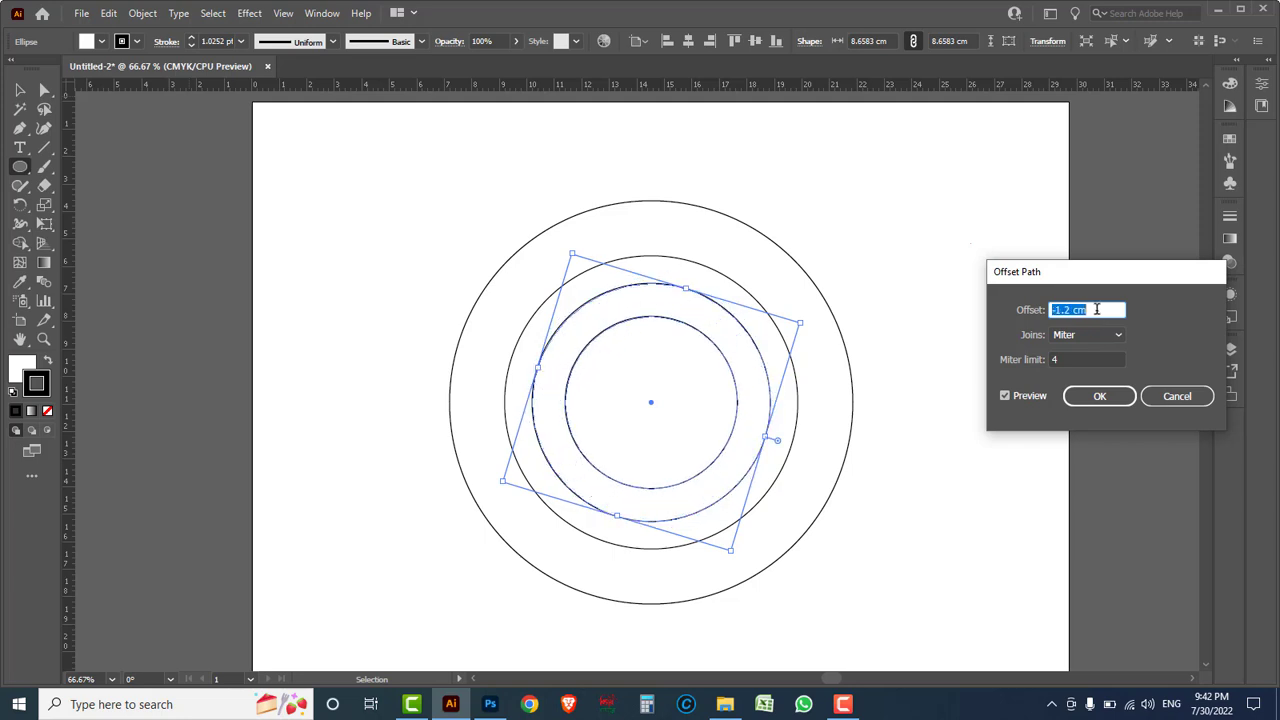
pyautogui.press('Down')
pyautogui.press('Down')
pyautogui.press('Down')
pyautogui.press('Down')
pyautogui.press('Down')
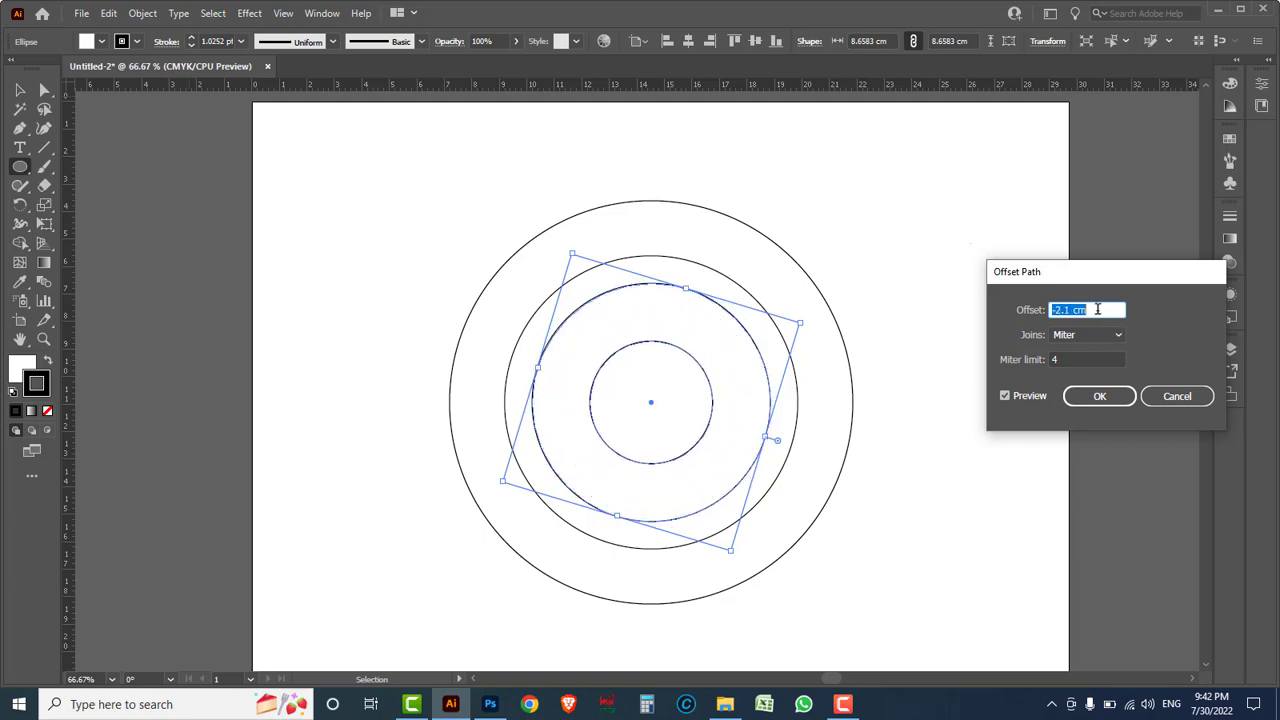
pyautogui.press('Down')
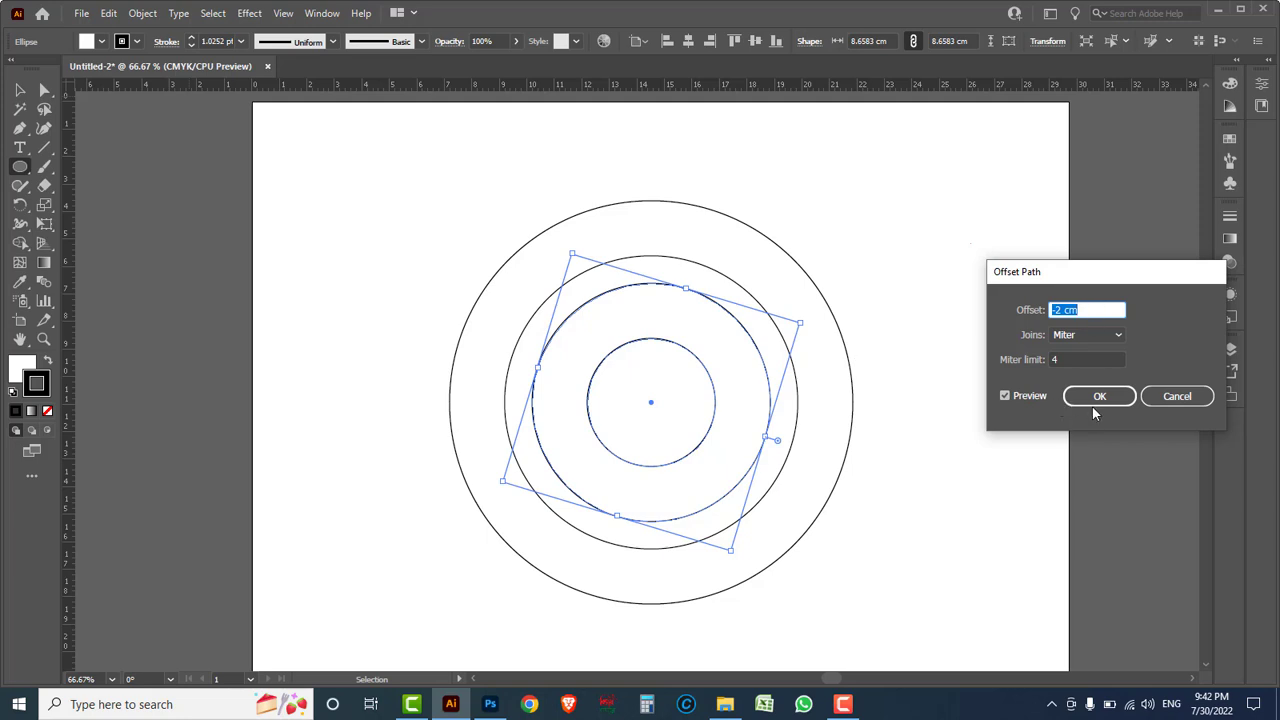
pyautogui.click(1097, 399)
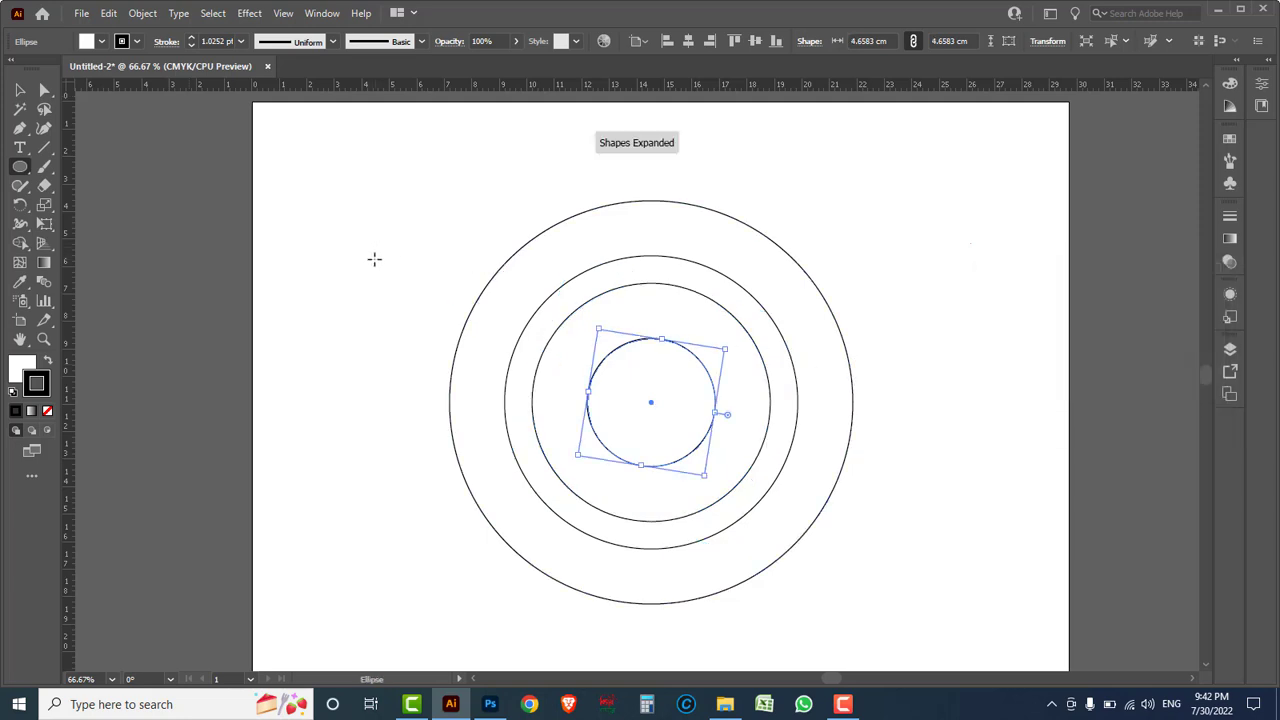
pyautogui.click(20, 128)
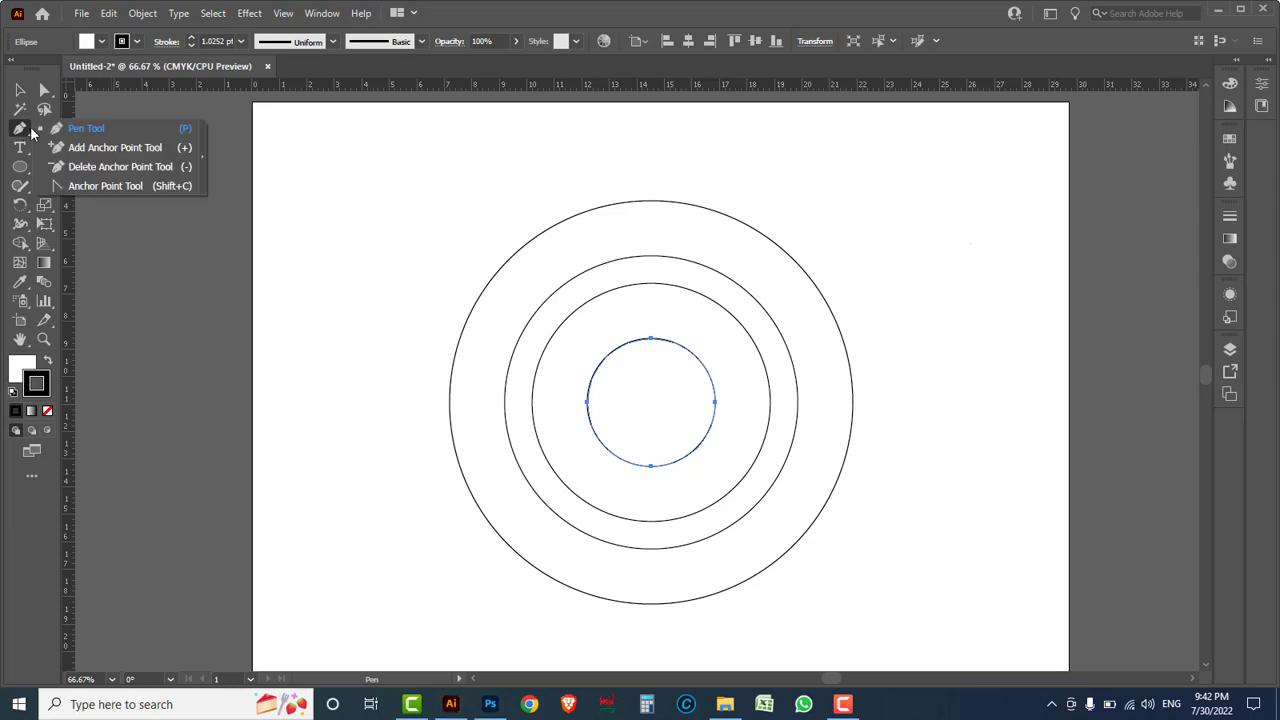
# - Draw a vertical Pen line spanning the circles, touching the third ring's left edge
pyautogui.click(89, 131)
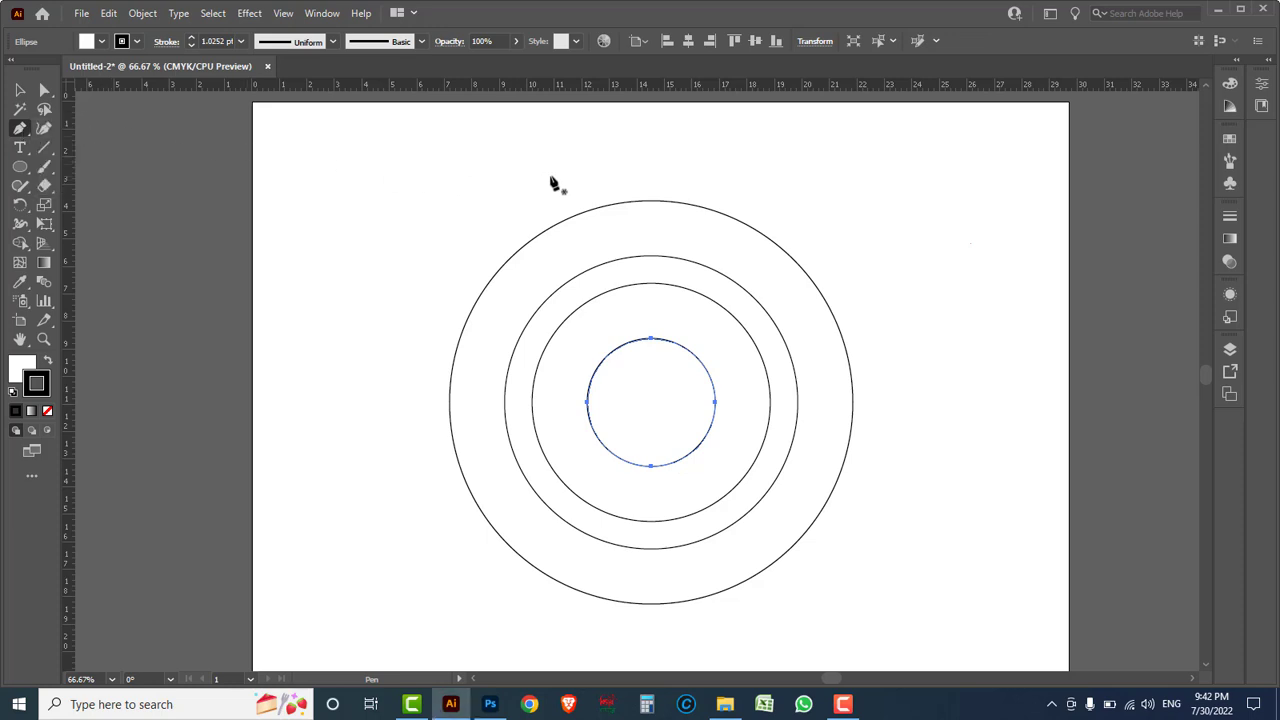
pyautogui.click(535, 158)
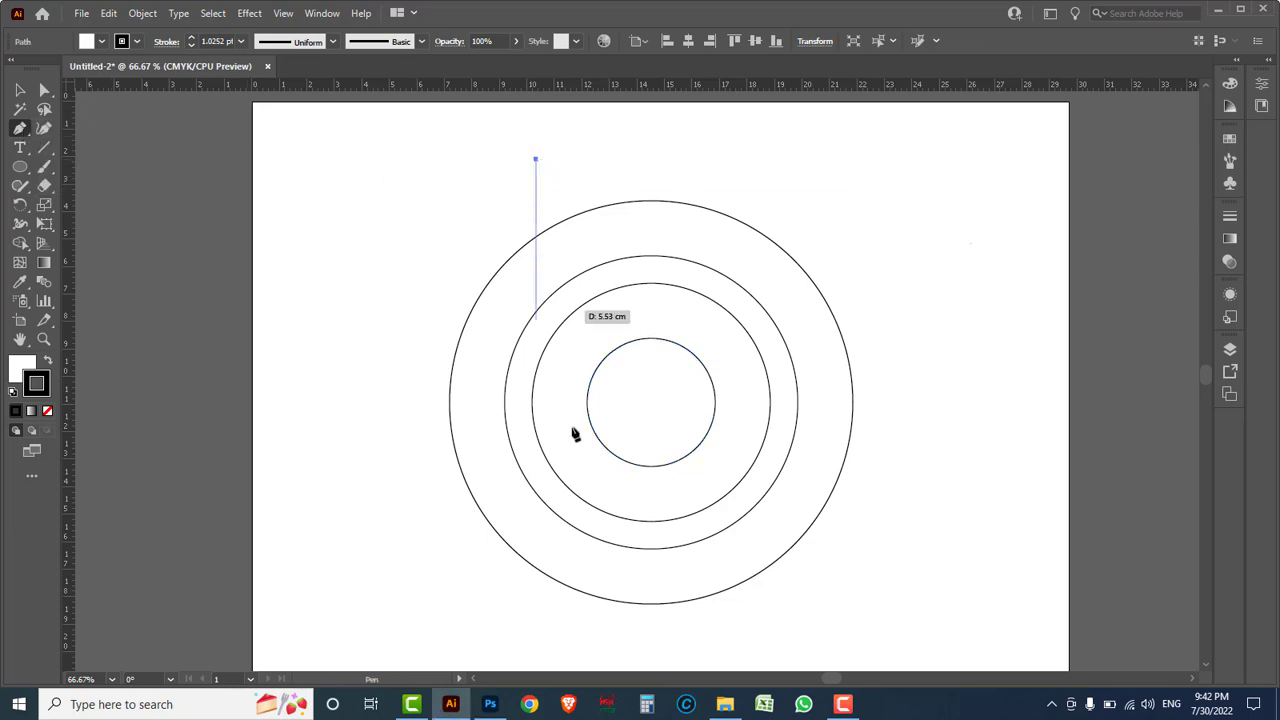
pyautogui.click(535, 650)
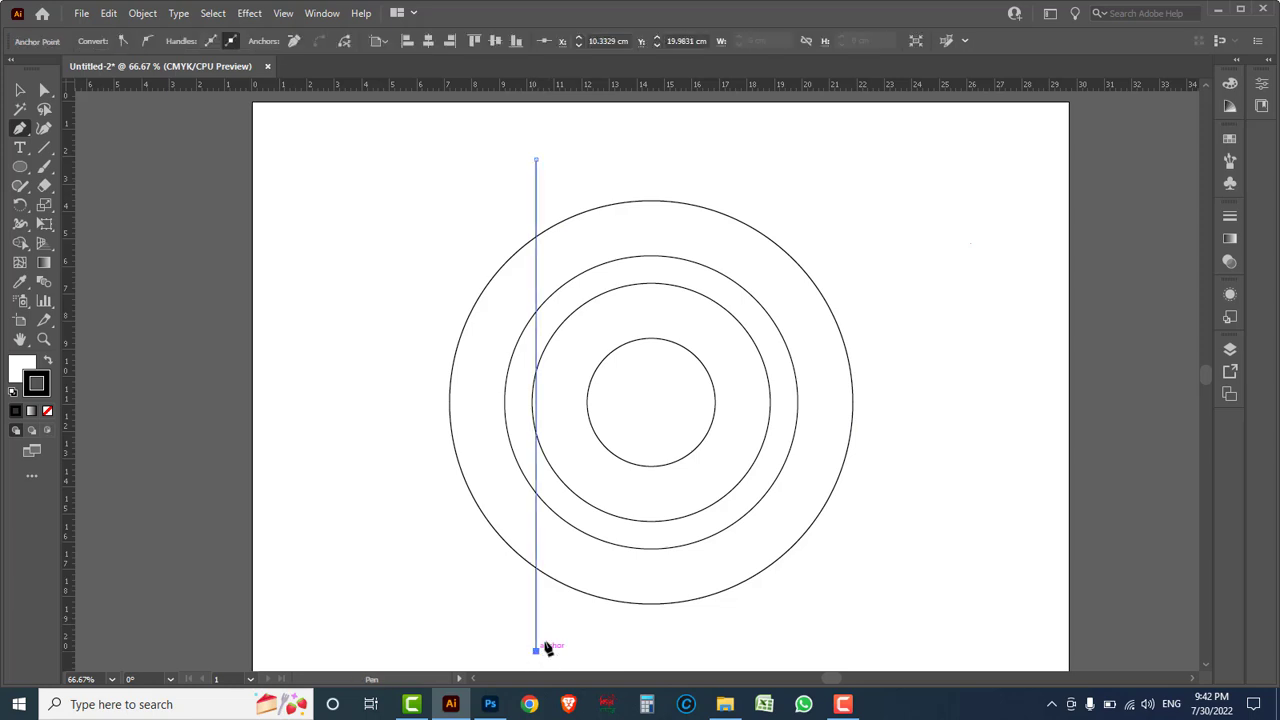
pyautogui.click(21, 93)
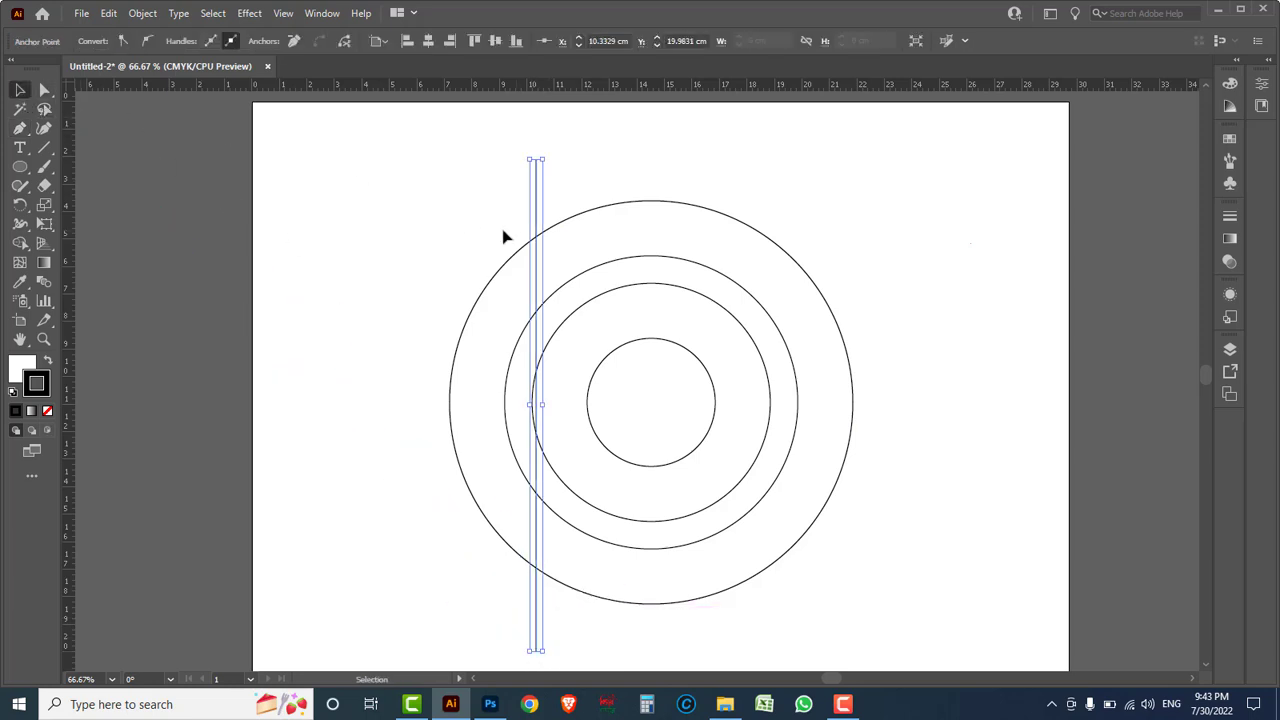
pyautogui.press('a')
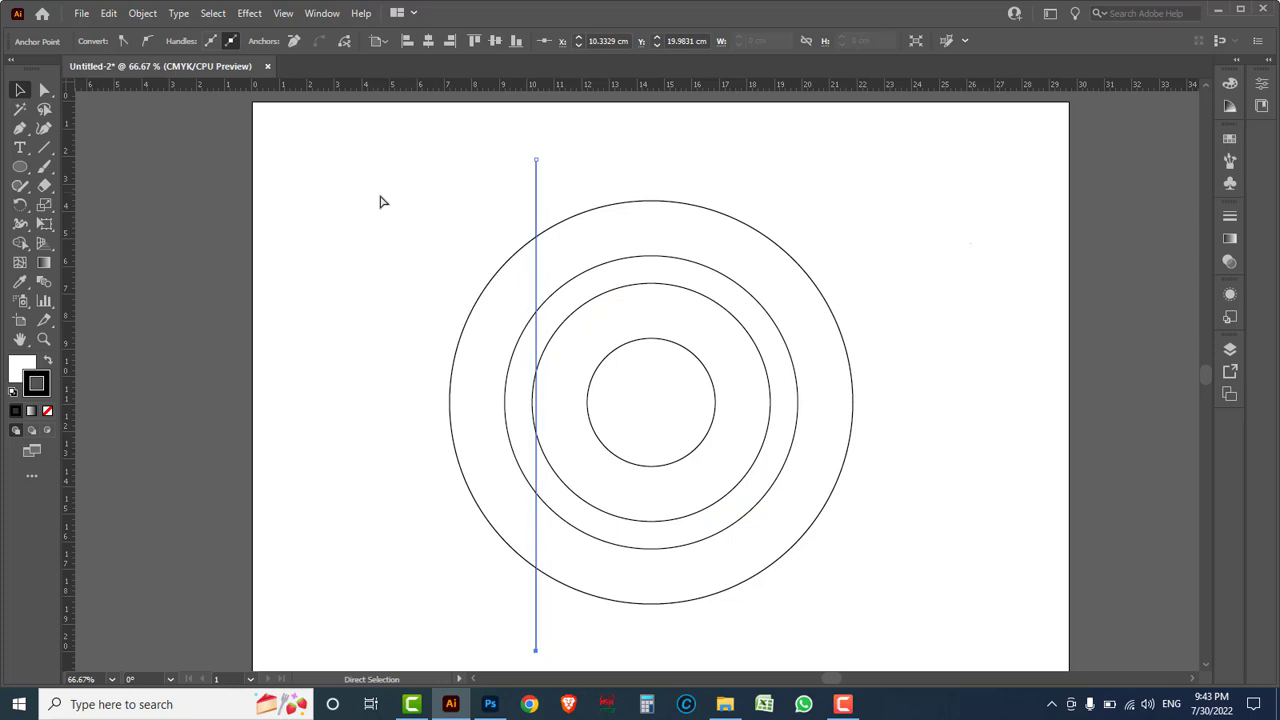
pyautogui.moveTo(370, 192); pyautogui.dragTo(931, 609)
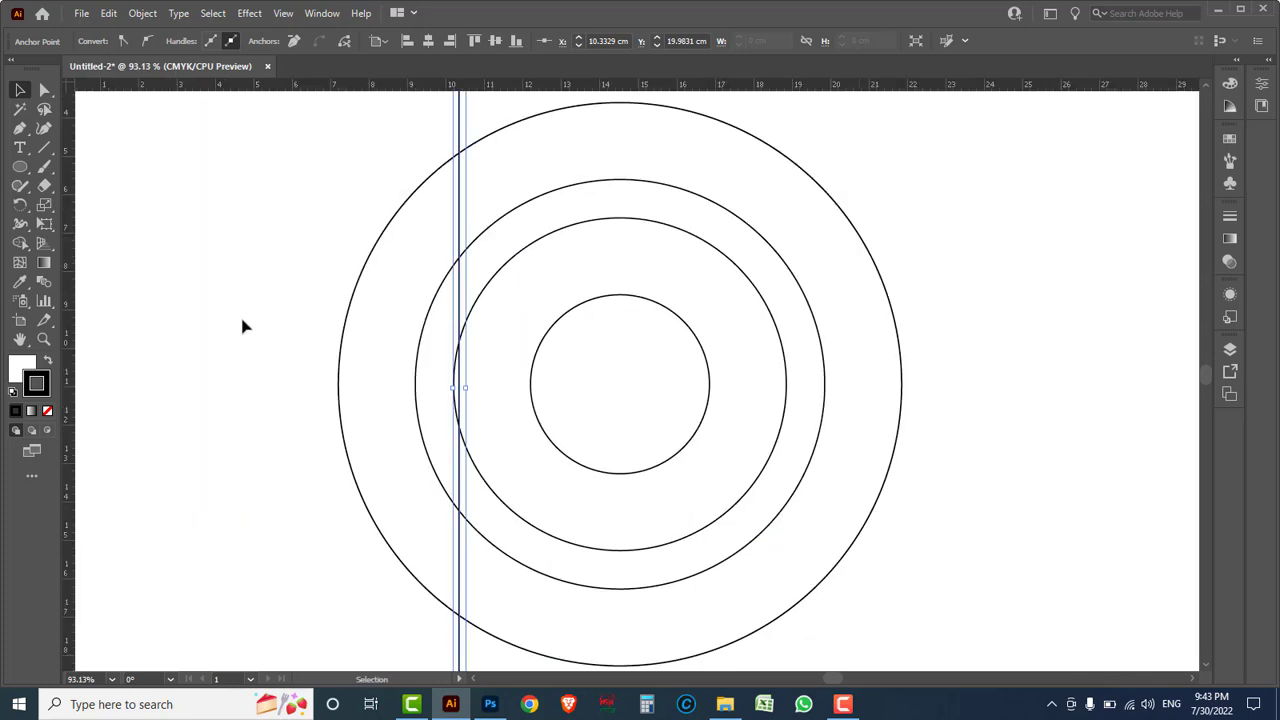
# - Reposition the vertical line and copy it onto the inner circle's left edge
pyautogui.click(243, 323)
pyautogui.moveTo(459, 394)
pyautogui.mouseDown()
pyautogui.moveTo(486, 400)
pyautogui.moveTo(457, 388)
pyautogui.mouseUp()
pyautogui.moveTo(457, 337)
pyautogui.mouseDown()
pyautogui.moveTo(511, 336)
pyautogui.moveTo(460, 323)
pyautogui.moveTo(533, 323)
pyautogui.mouseUp()
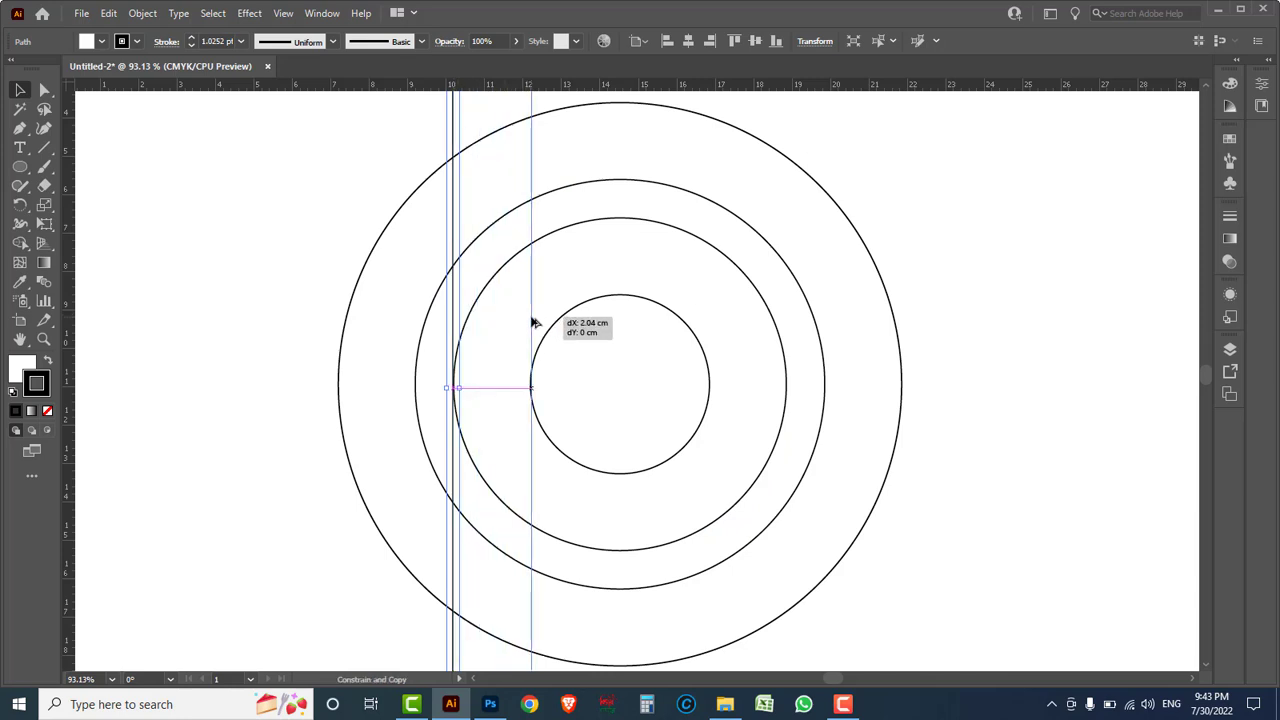
pyautogui.moveTo(533, 323); pyautogui.dragTo(532, 322)
pyautogui.hotkey('ctrl', '5')
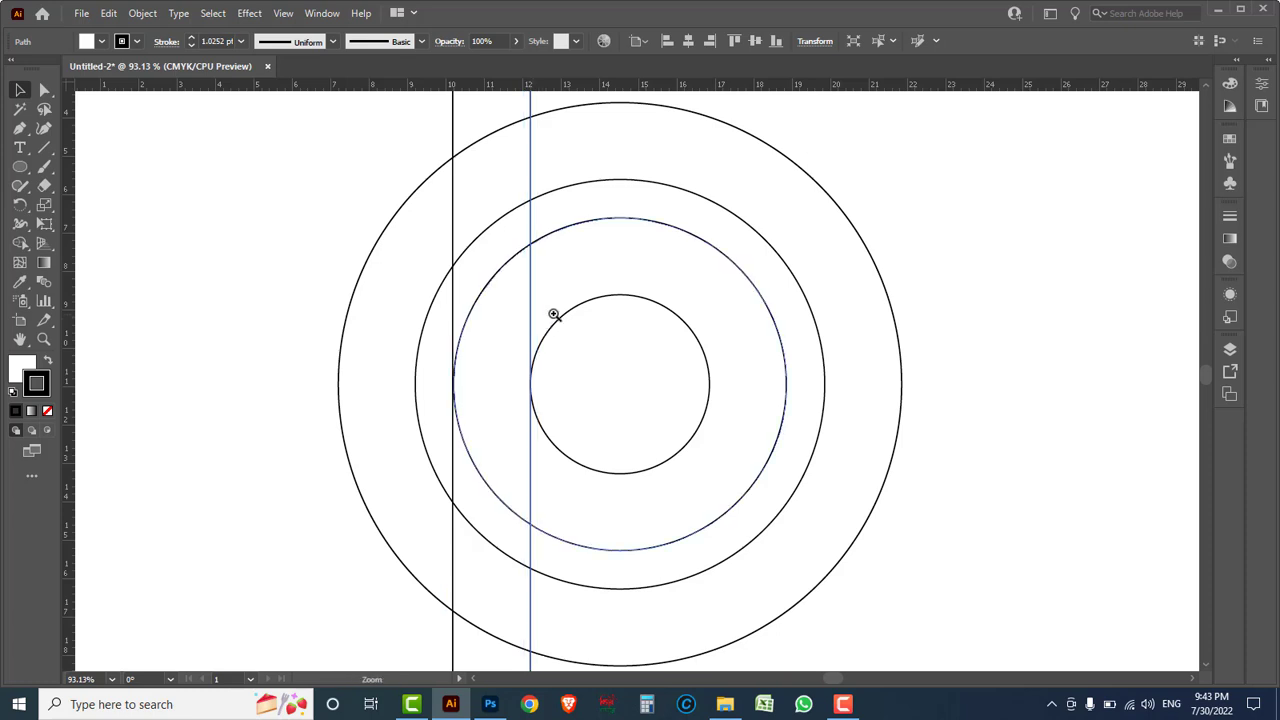
pyautogui.keyDown('ctrl'); pyautogui.keyDown('alt'); pyautogui.click(578, 310); pyautogui.keyUp('alt'); pyautogui.keyUp('ctrl')
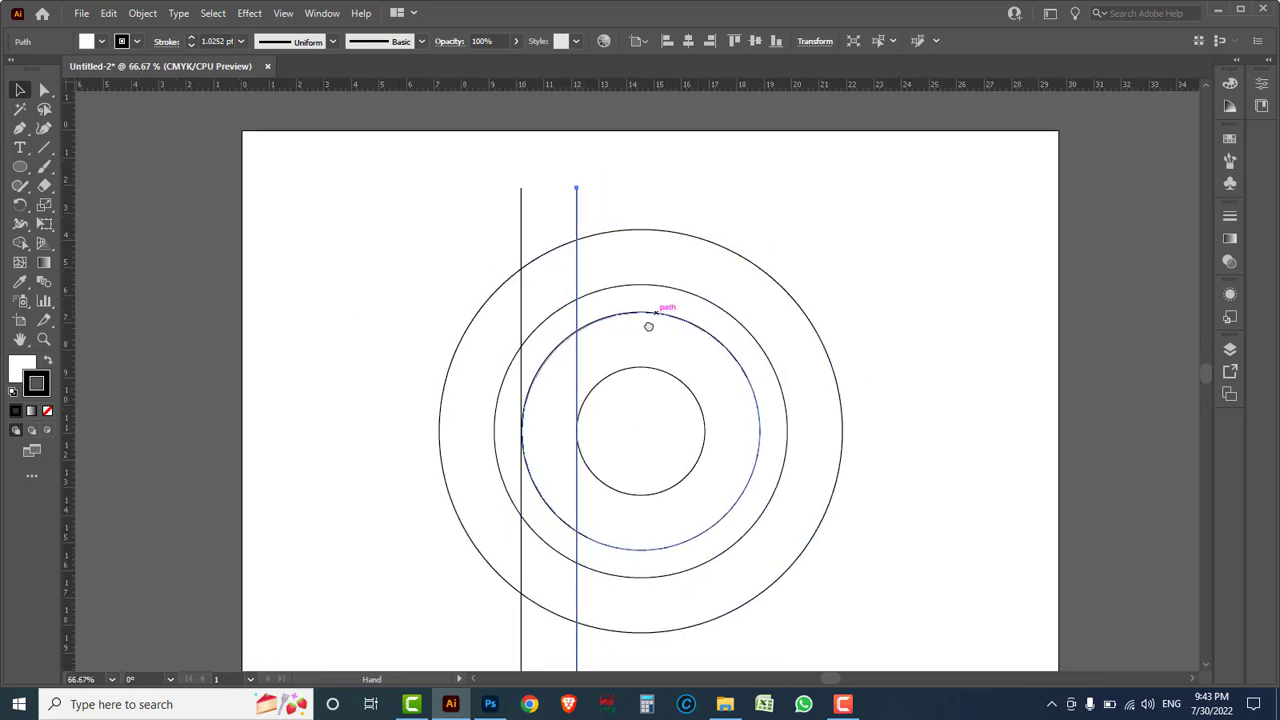
pyautogui.hscroll(3, 648, 326)
# - Copy the left line pair onto the right ring edges and add a third nudged right-hand line
pyautogui.moveTo(381, 145); pyautogui.dragTo(515, 170)
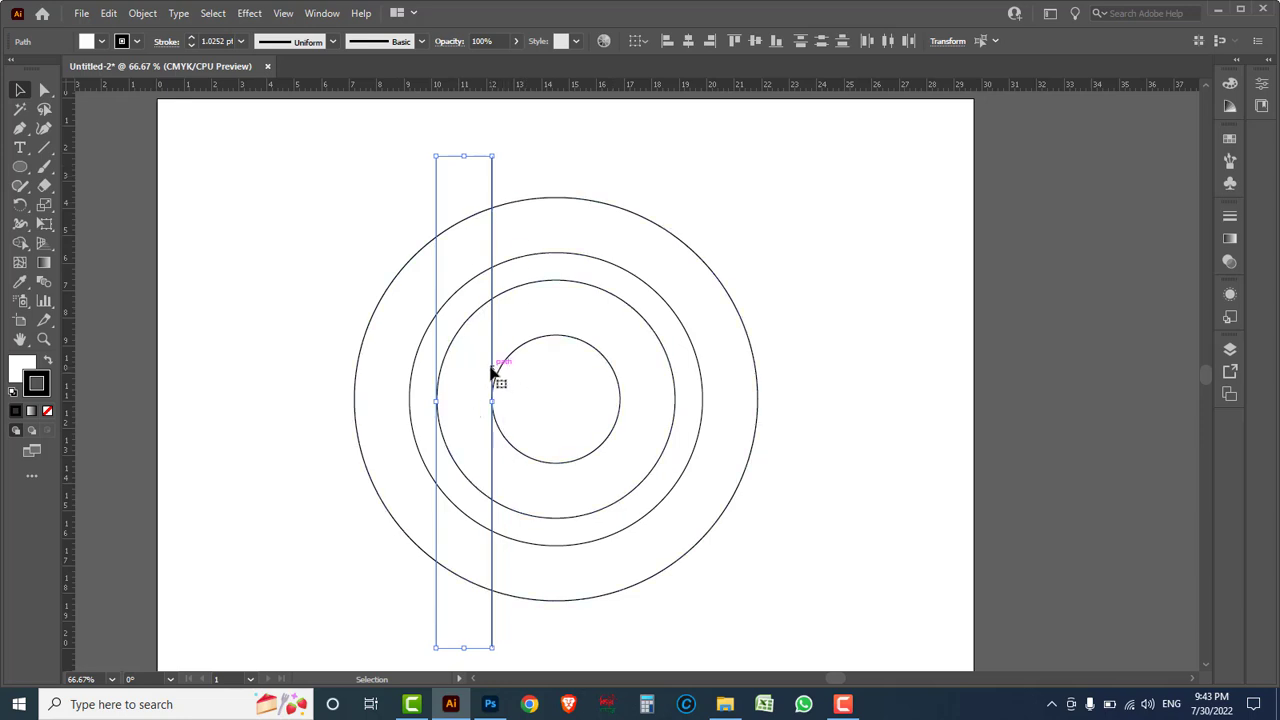
pyautogui.moveTo(493, 372); pyautogui.dragTo(679, 402)
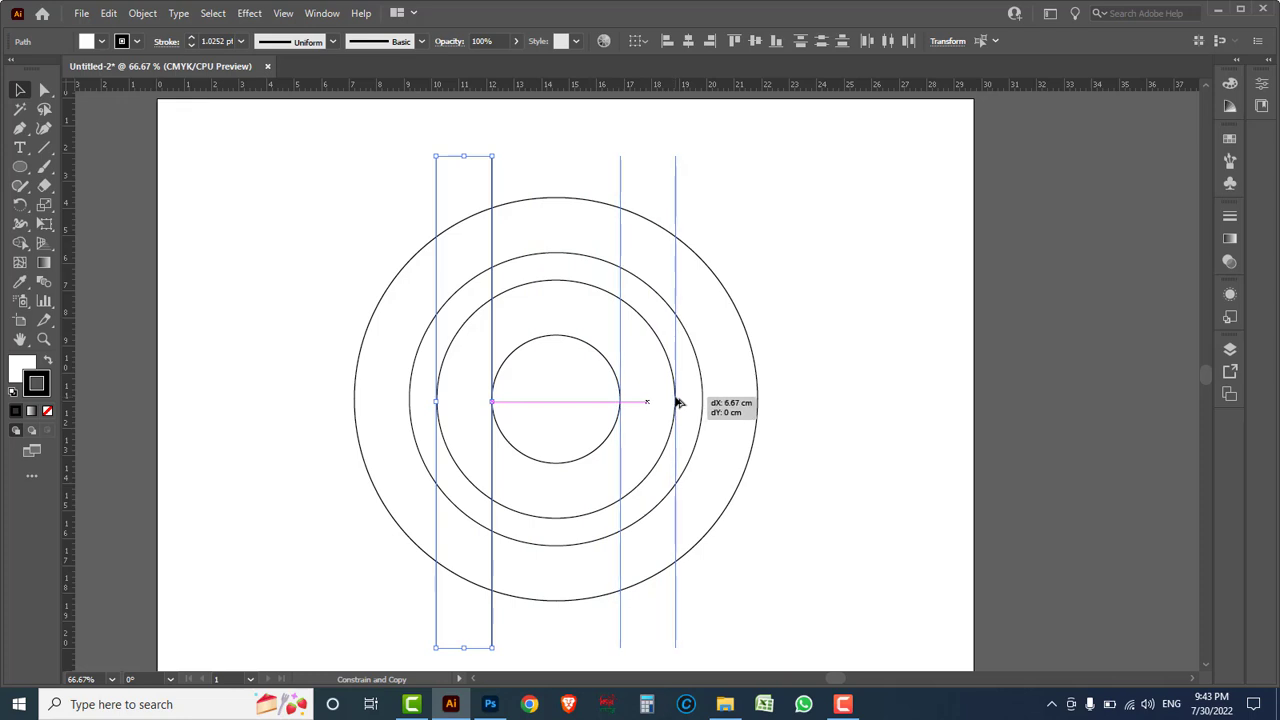
pyautogui.moveTo(679, 402); pyautogui.dragTo(677, 402)
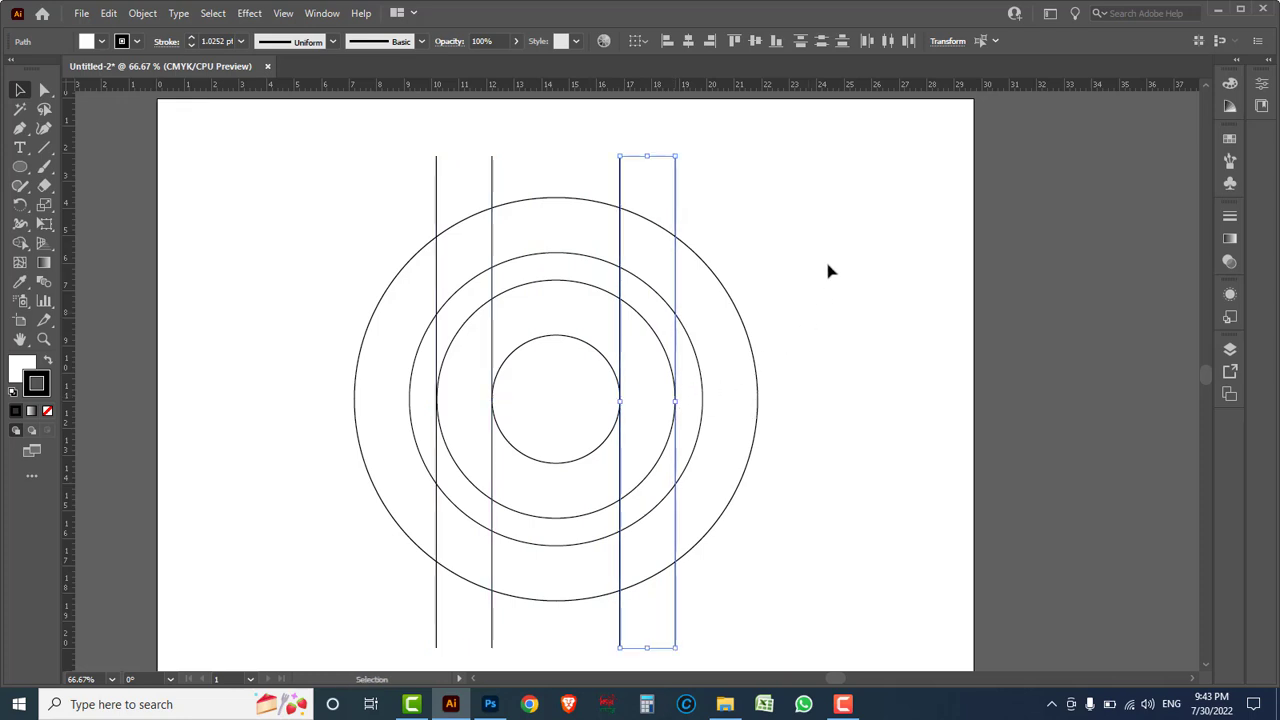
pyautogui.click(643, 182)
pyautogui.click(619, 168)
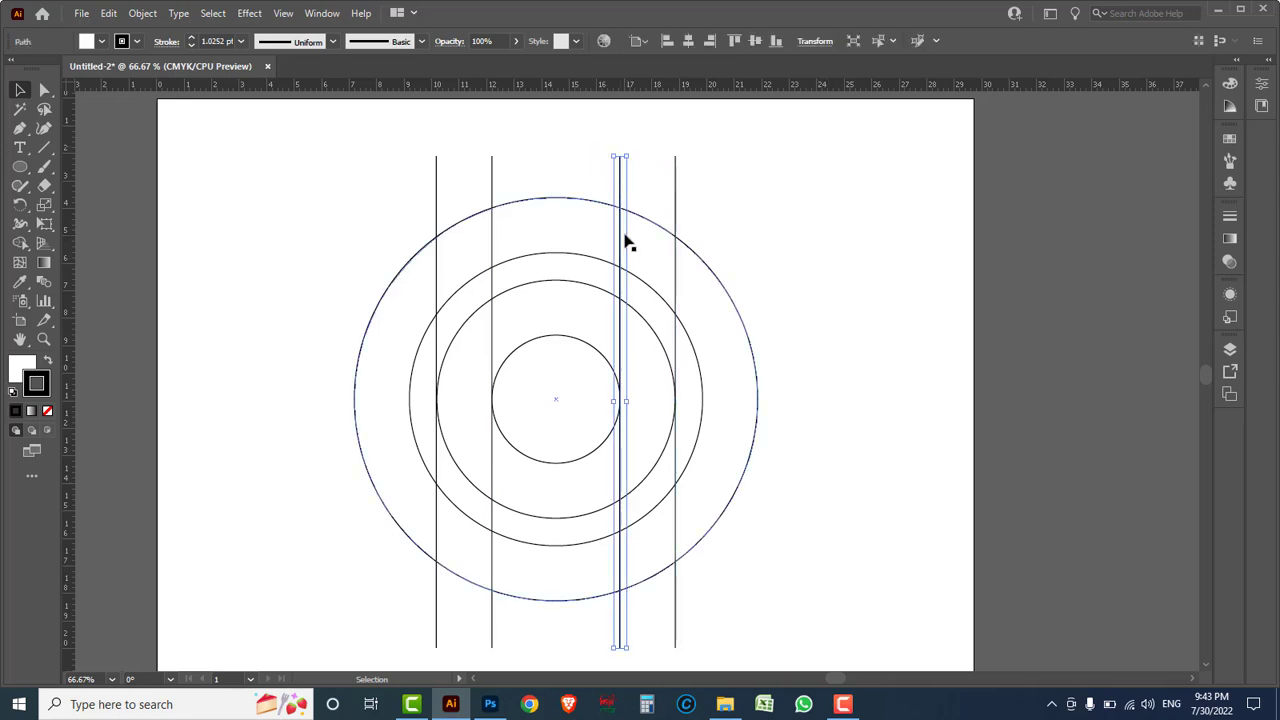
pyautogui.moveTo(623, 238); pyautogui.dragTo(593, 245)
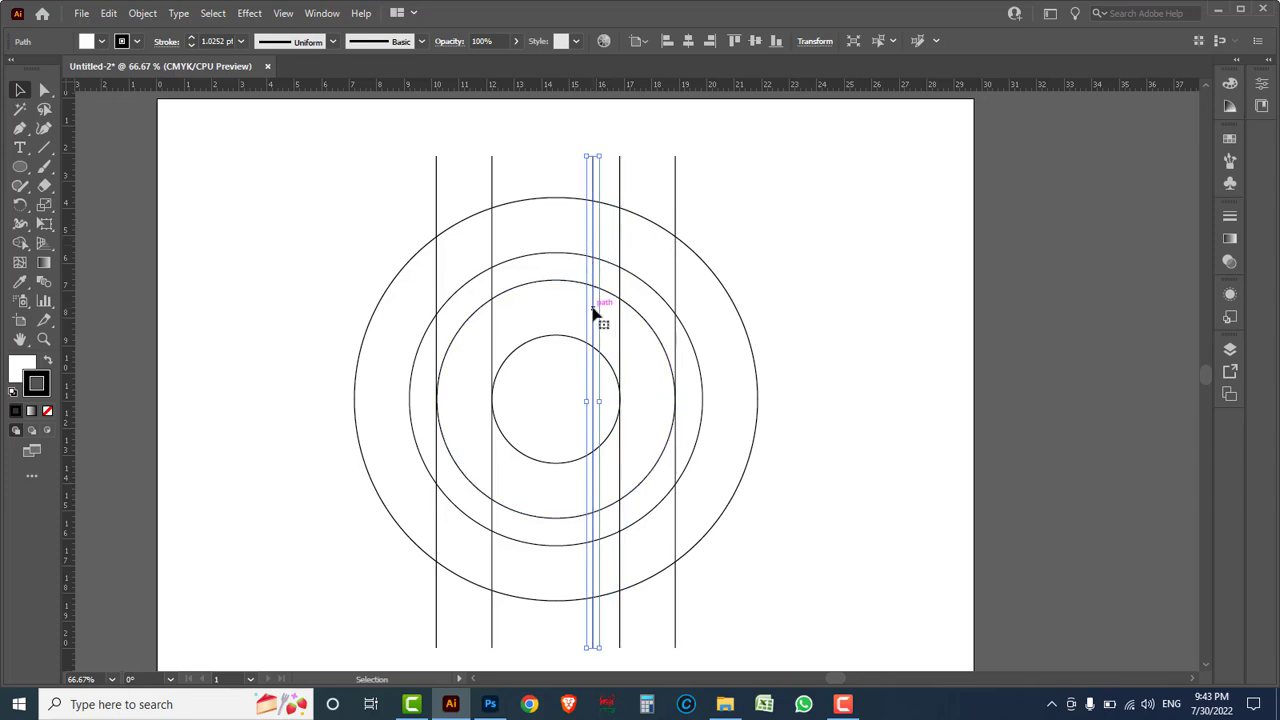
pyautogui.press('Left')
pyautogui.press('Left')
pyautogui.press('Left')
pyautogui.press('Left')
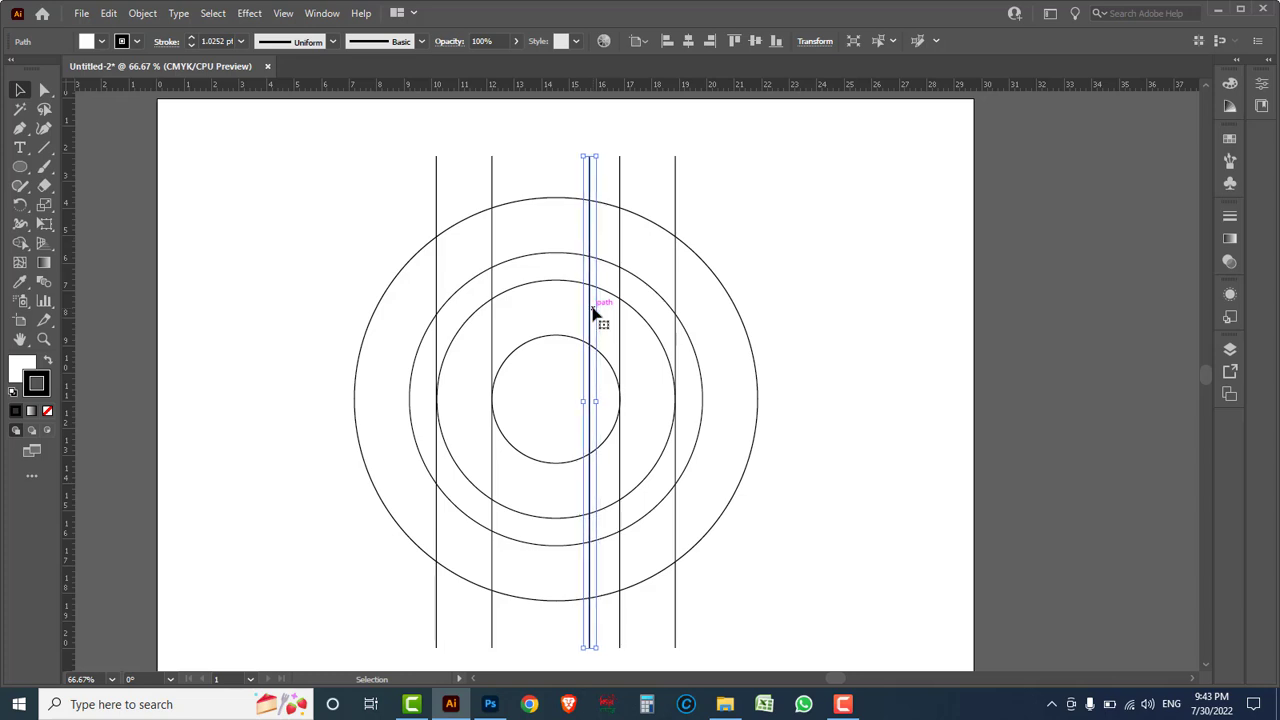
pyautogui.press('Left')
pyautogui.press('Right')
pyautogui.press('Right')
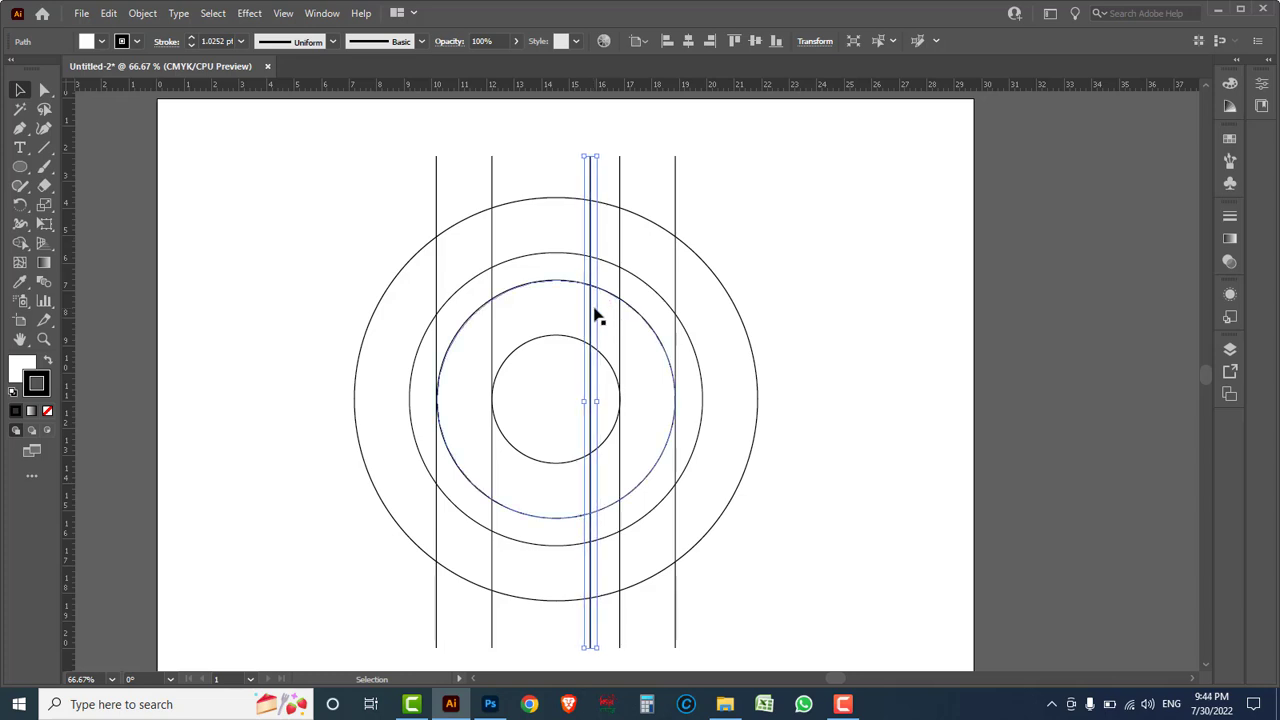
pyautogui.click(790, 198)
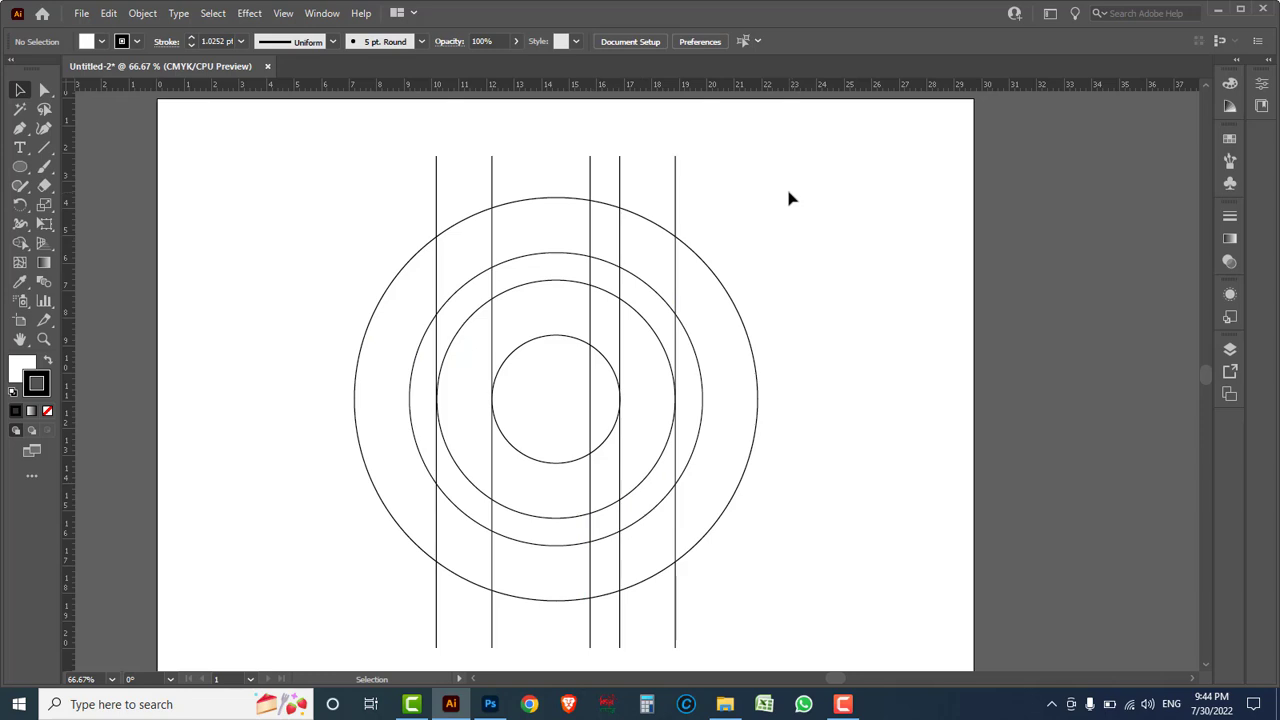
# - Copy a right-hand line about 1.98 cm left into the inner circle and nudge it into place
pyautogui.moveTo(605, 163); pyautogui.dragTo(632, 182)
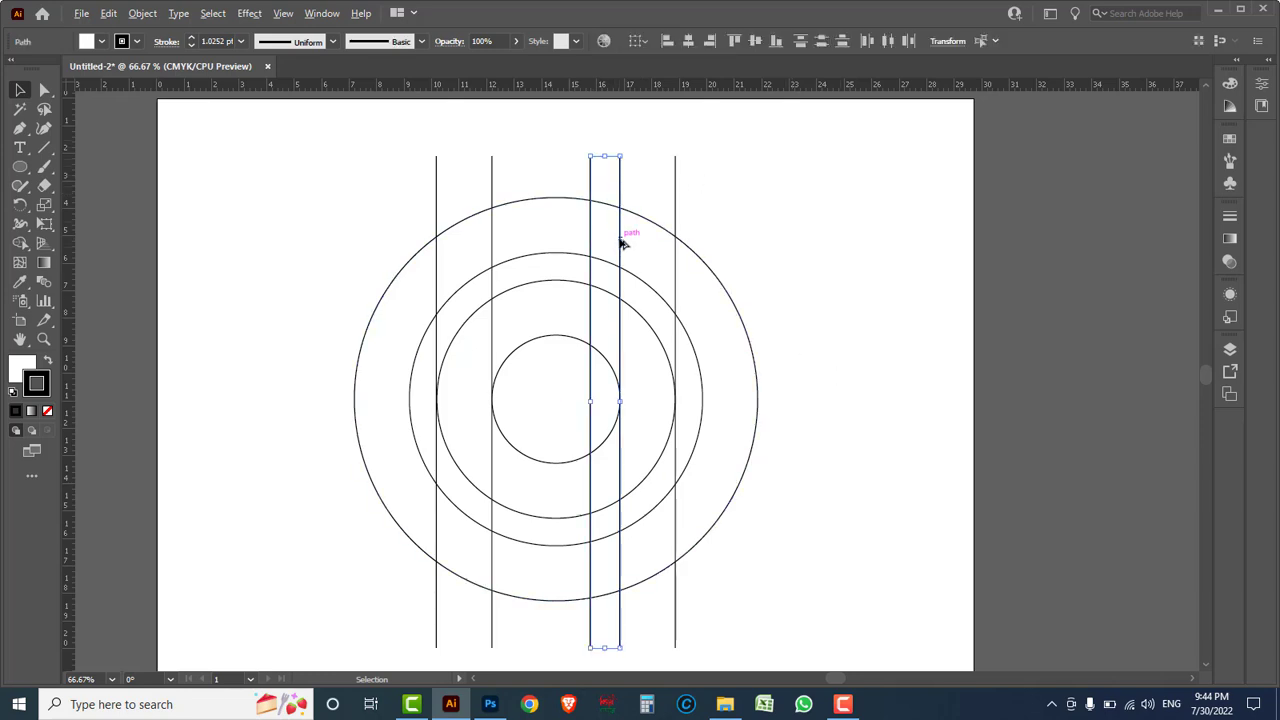
pyautogui.moveTo(619, 243); pyautogui.dragTo(524, 260)
pyautogui.click(300, 231)
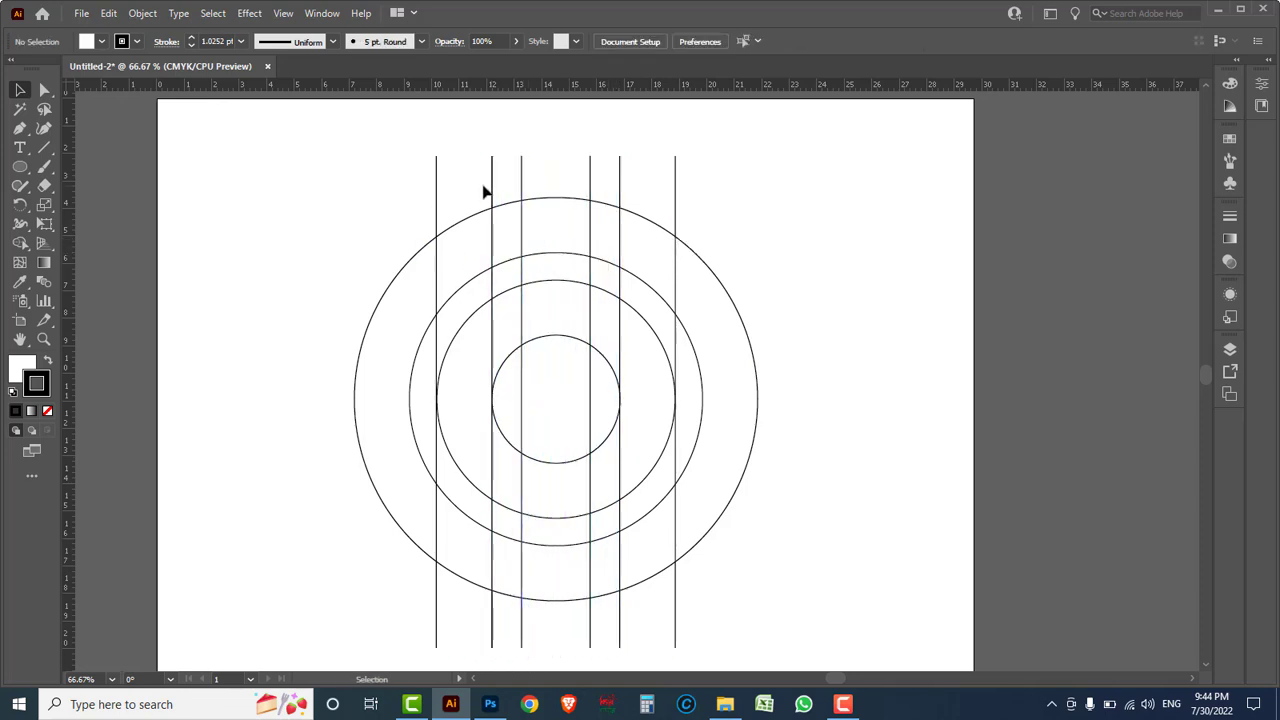
pyautogui.click(491, 186)
pyautogui.click(480, 199)
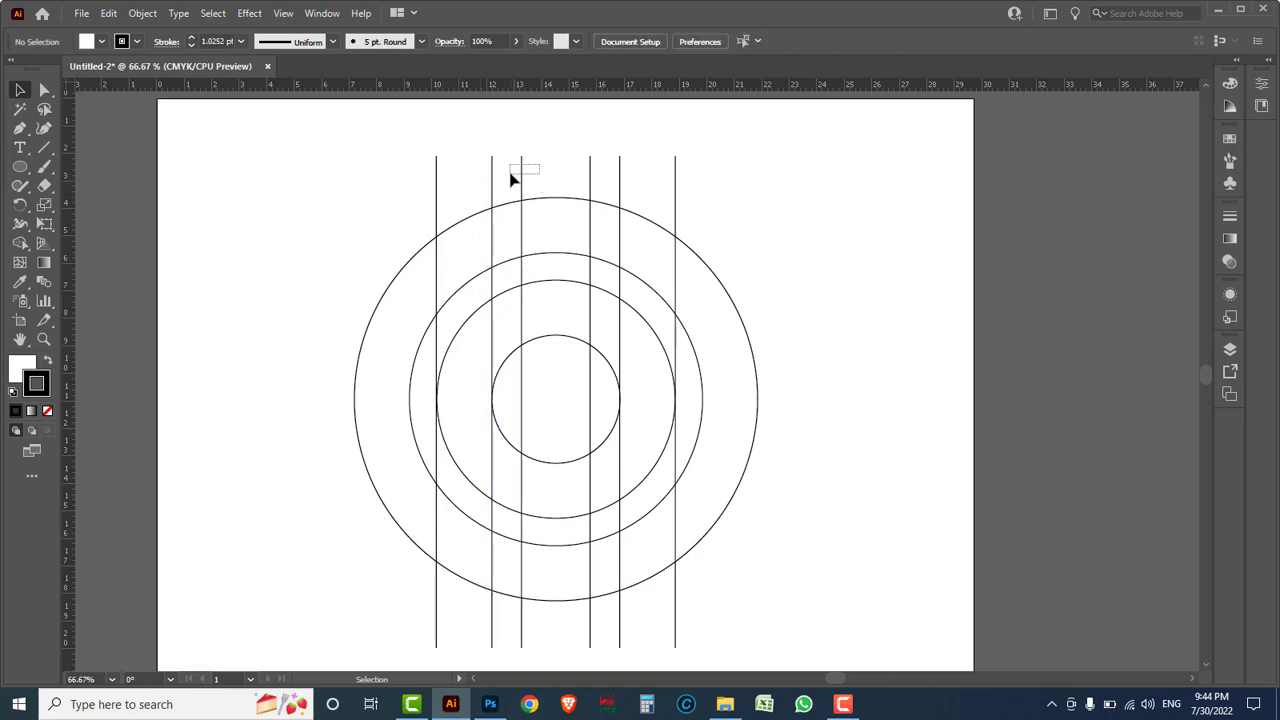
pyautogui.click(518, 180)
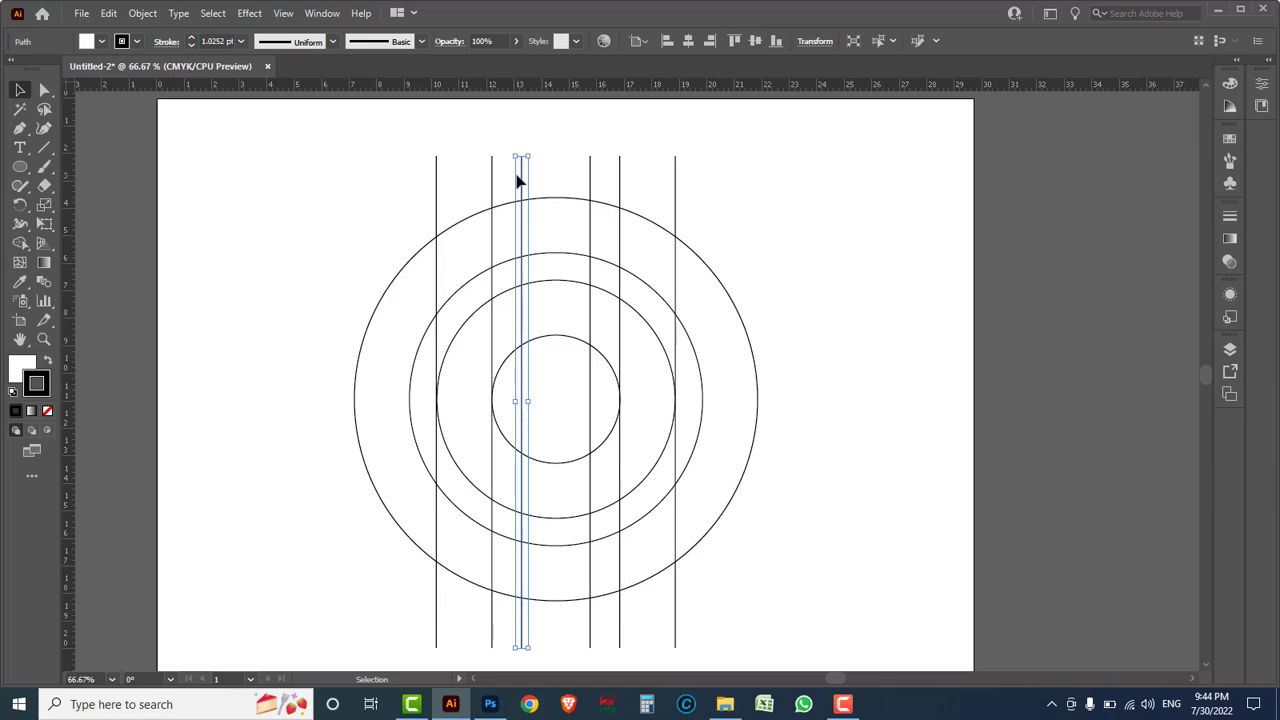
pyautogui.press('Right')
pyautogui.press('Right')
pyautogui.press('Right')
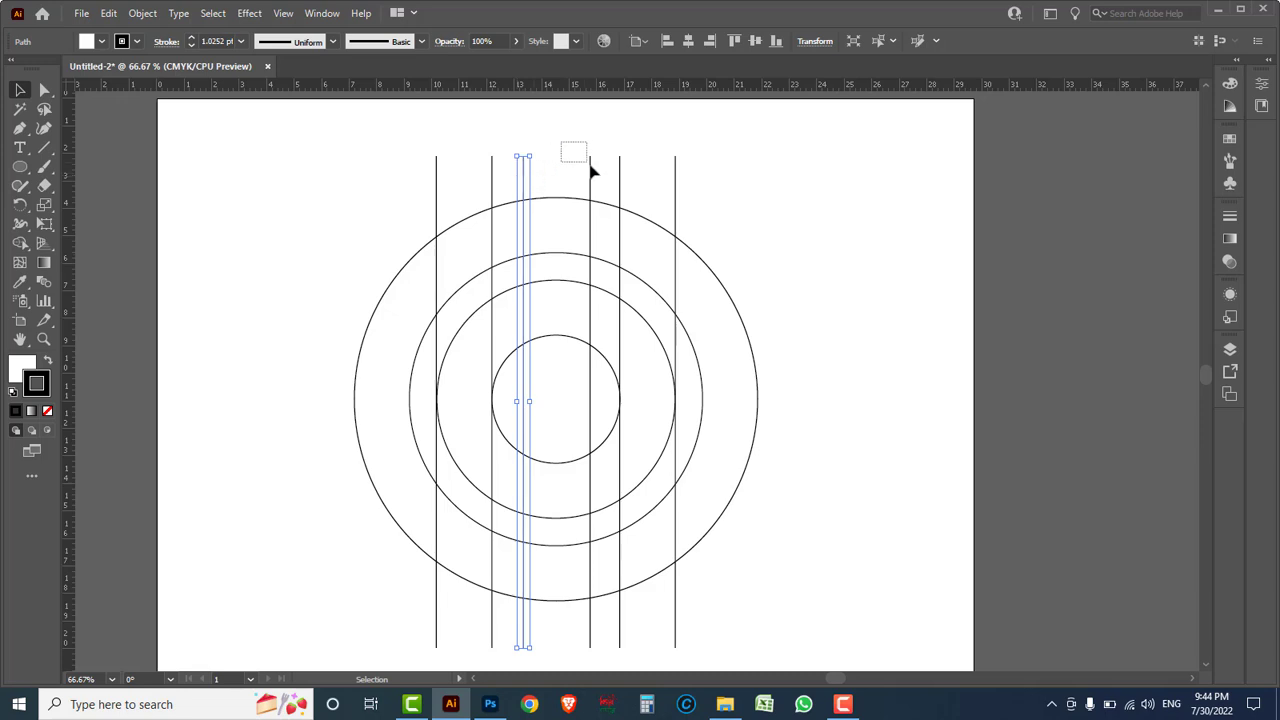
pyautogui.hotkey('shift', 'Right')
pyautogui.hotkey('shift', 'Right')
pyautogui.hotkey('shift', 'Right')
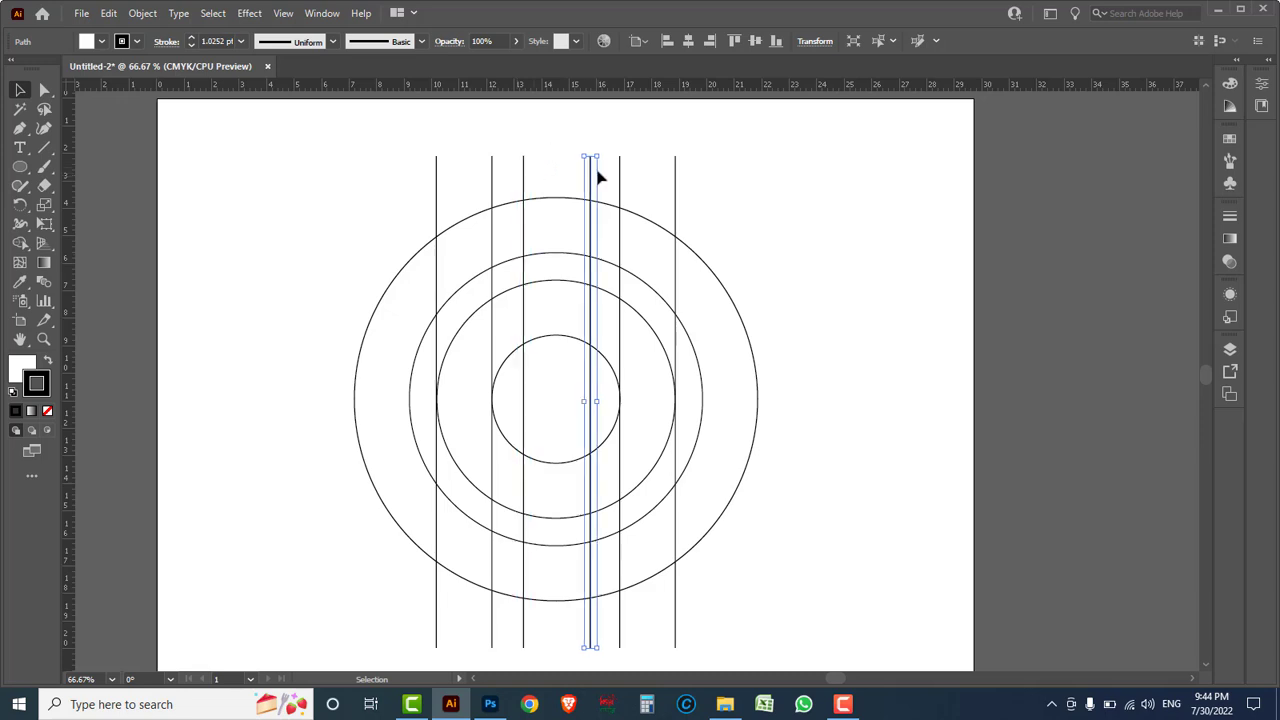
pyautogui.press('Left')
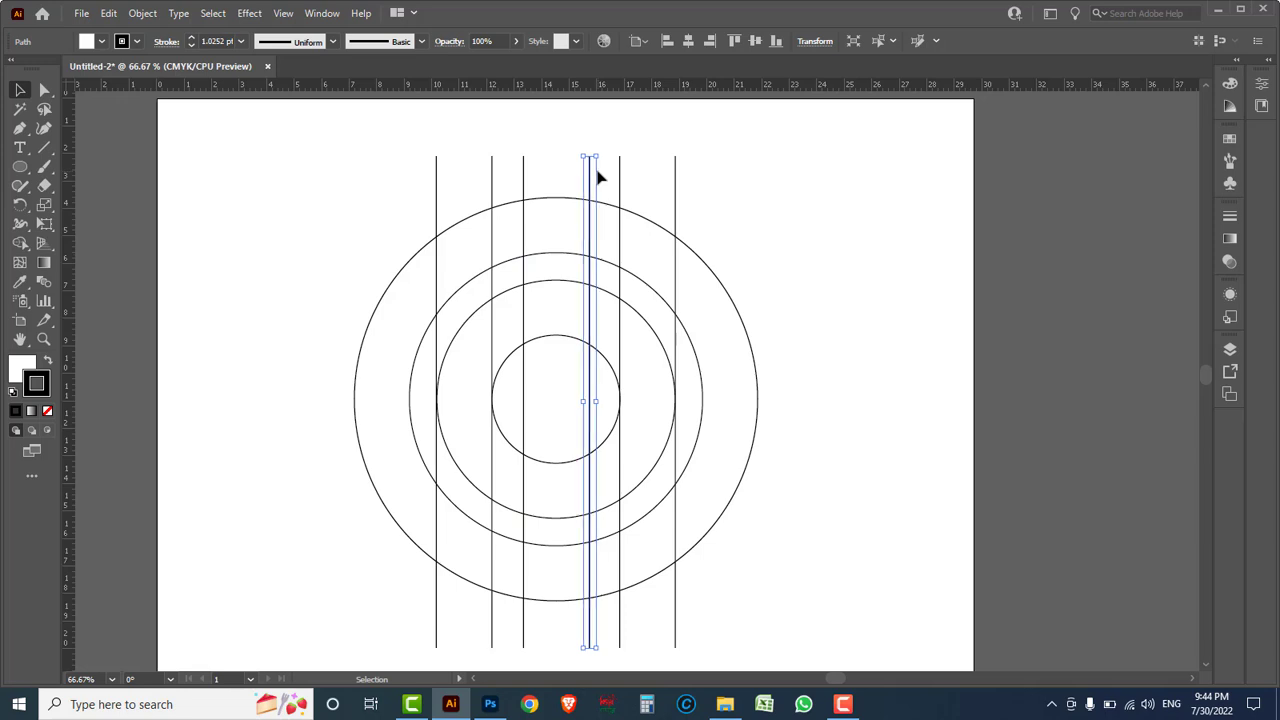
pyautogui.press('Left')
pyautogui.press('Left')
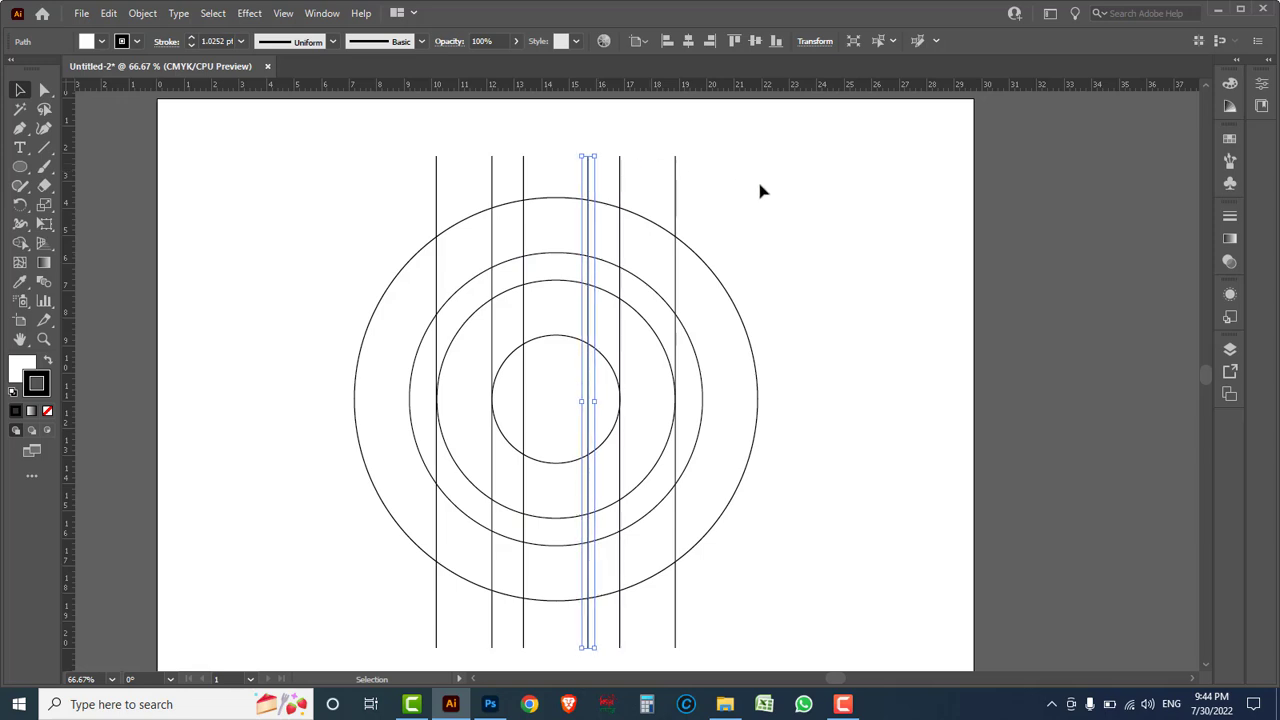
pyautogui.click(764, 185)
pyautogui.moveTo(360, 146); pyautogui.dragTo(544, 188)
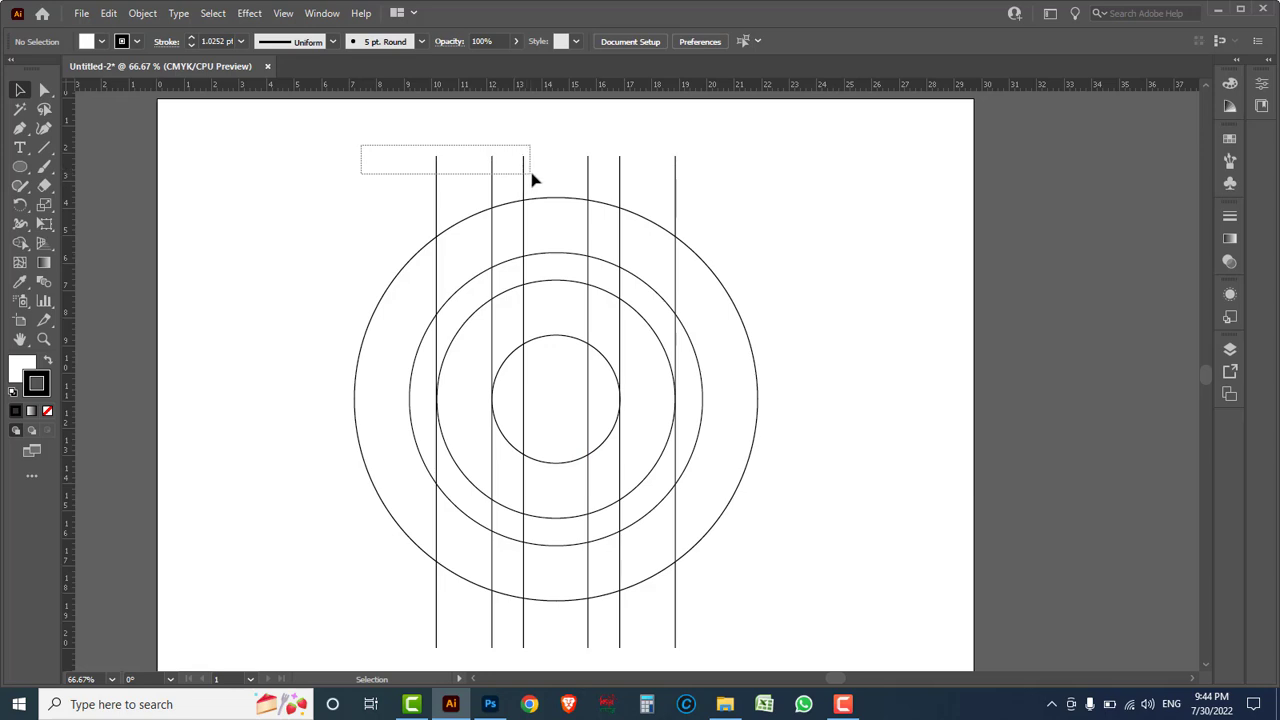
# - Duplicate the left vertical lines to the side and rotate the copies 90 degrees
pyautogui.keyDown('shift'); pyautogui.click(439, 236); pyautogui.keyUp('shift')
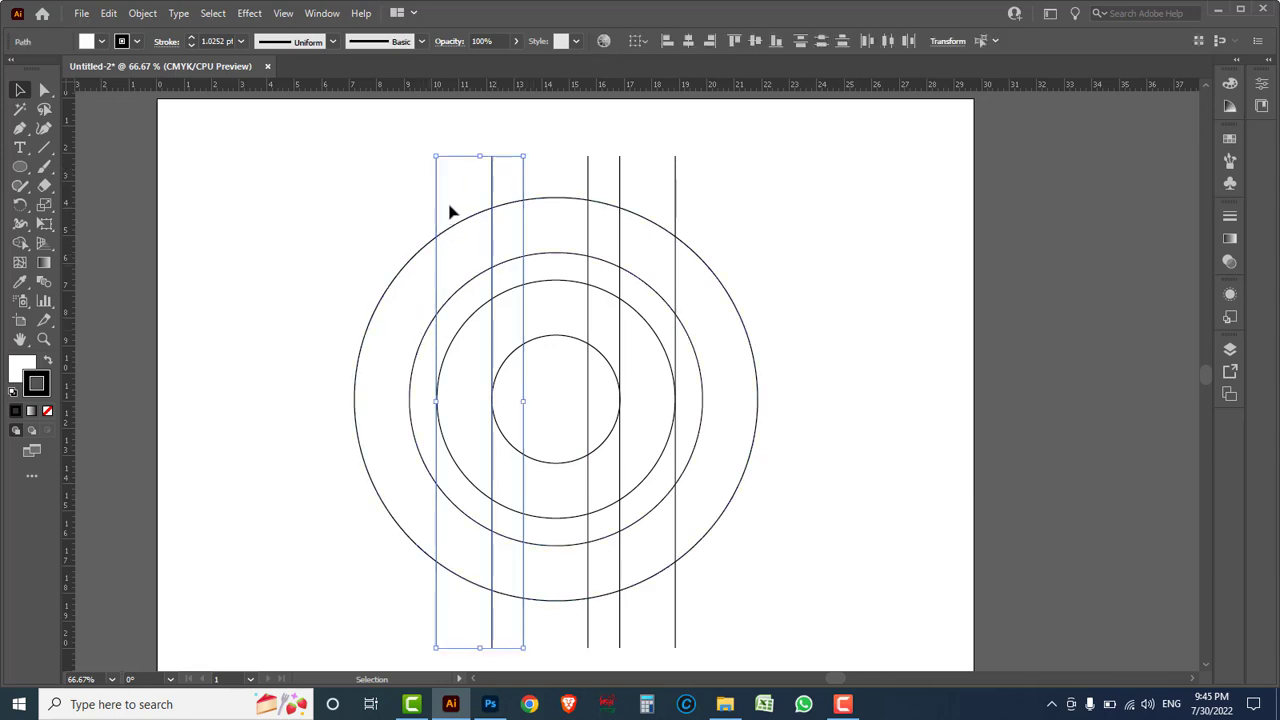
pyautogui.moveTo(438, 205); pyautogui.dragTo(263, 303)
pyautogui.rightClick(290, 305)
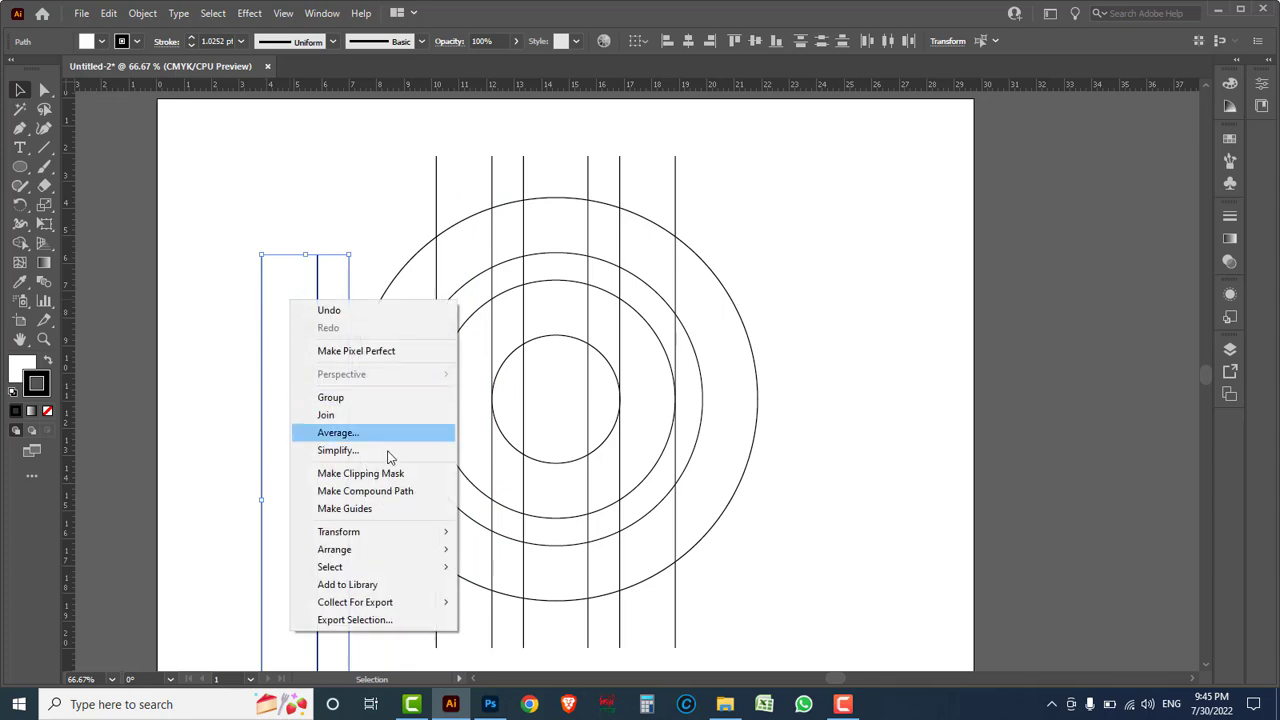
pyautogui.moveTo(370, 532)
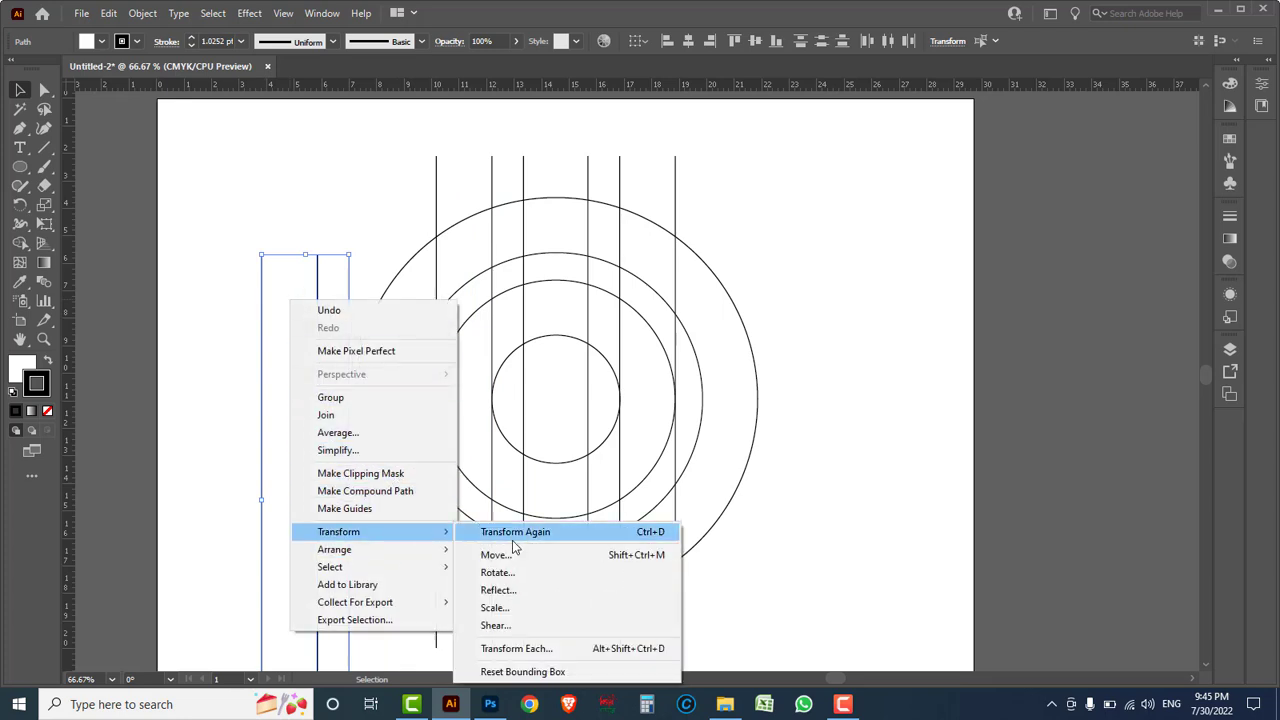
pyautogui.click(513, 574)
pyautogui.write('90')
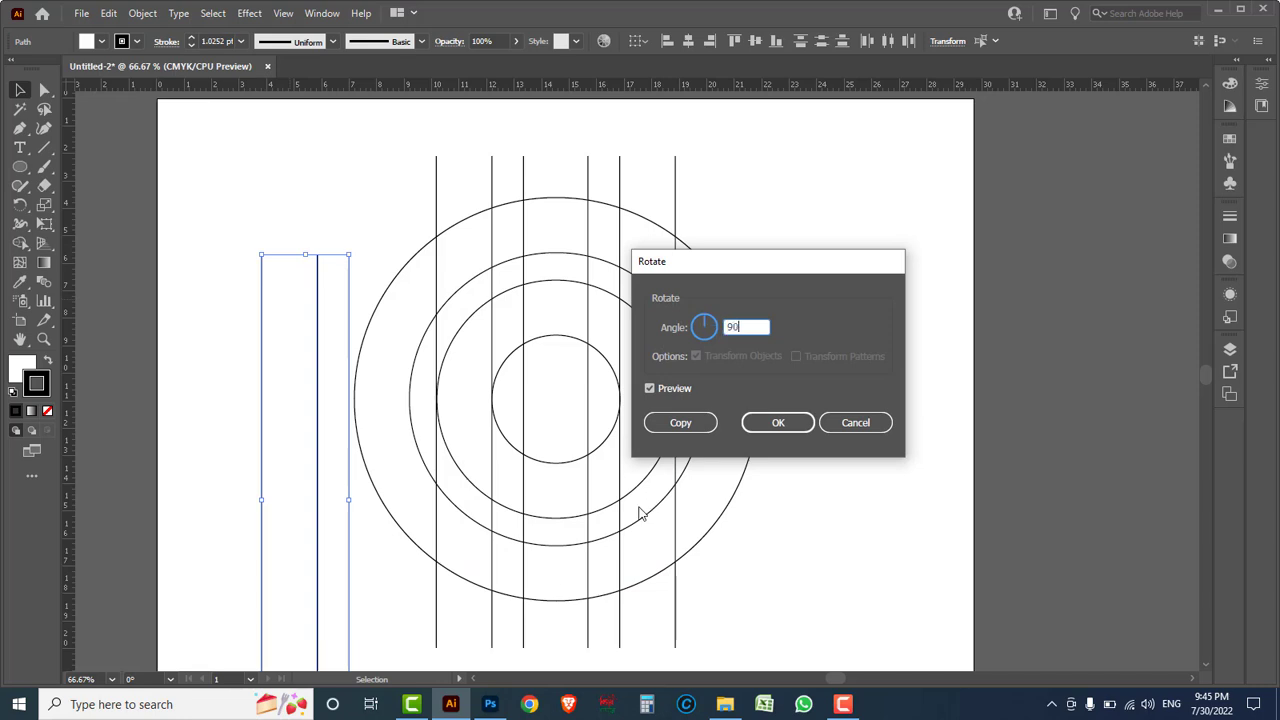
pyautogui.click(786, 437)
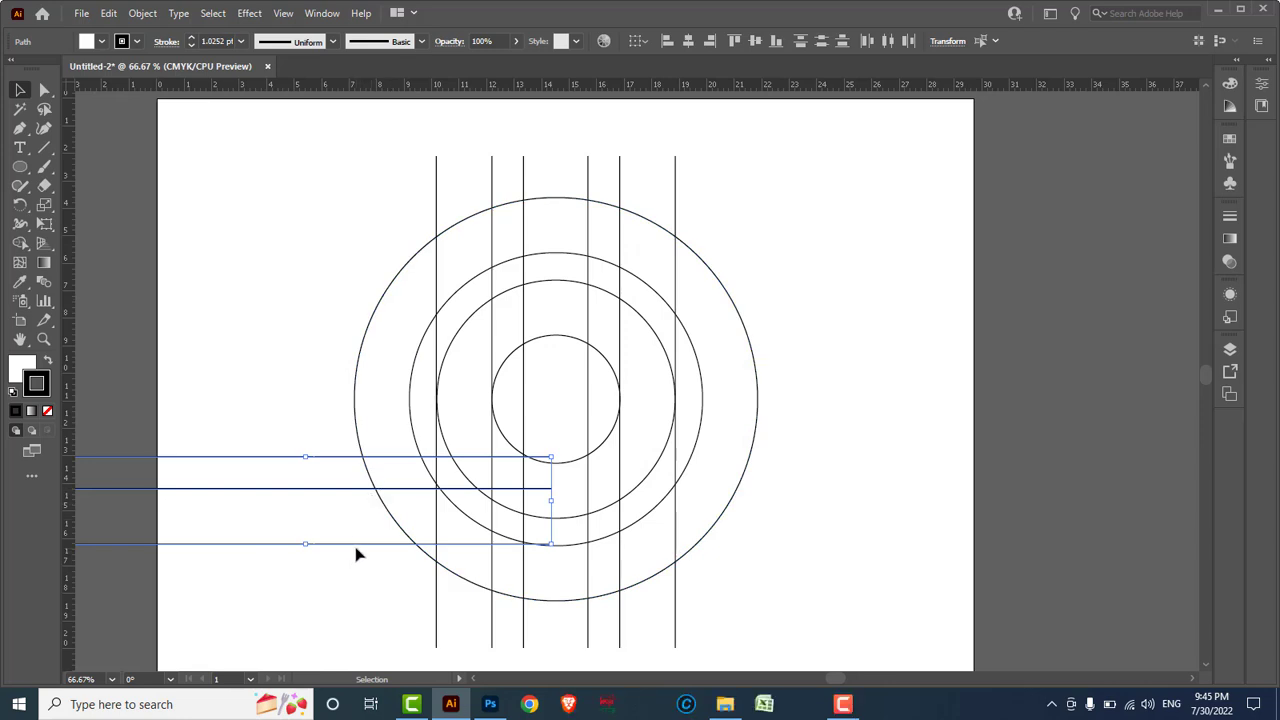
# - Move the three horizontal lines beneath the circles and nudge them up and left
pyautogui.click(381, 551)
pyautogui.moveTo(303, 580); pyautogui.dragTo(285, 425)
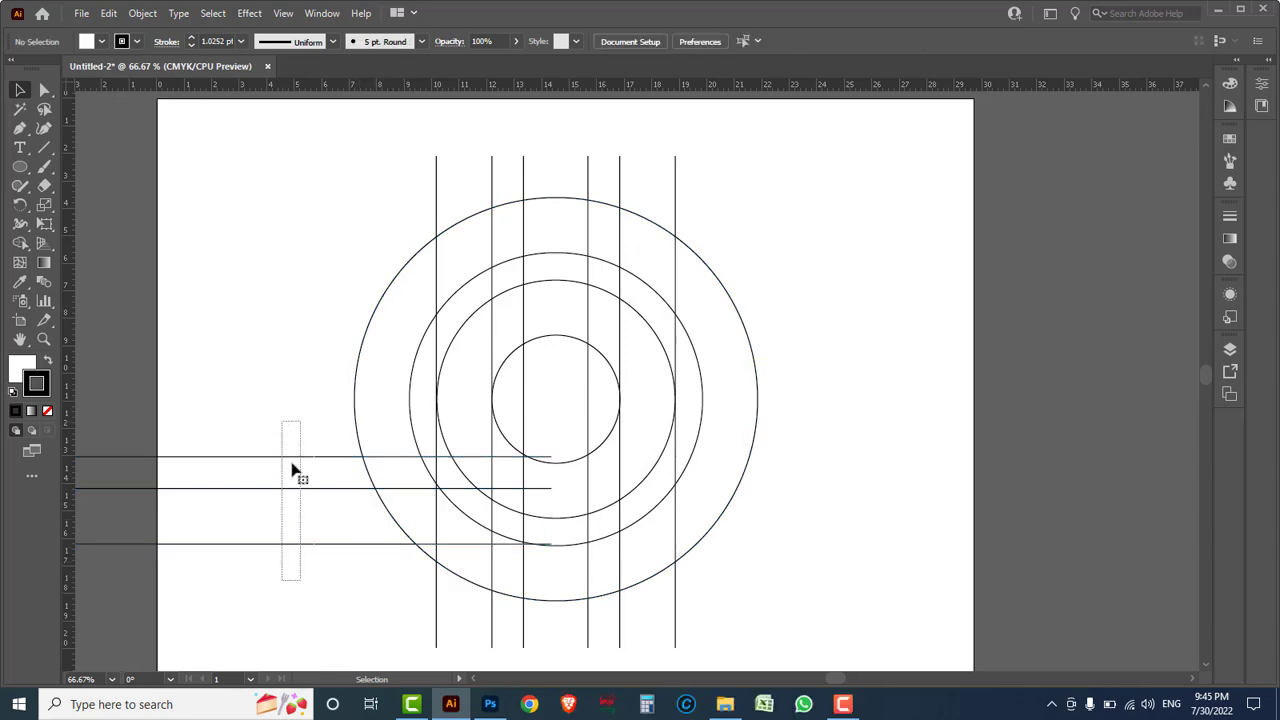
pyautogui.moveTo(331, 551); pyautogui.dragTo(601, 592)
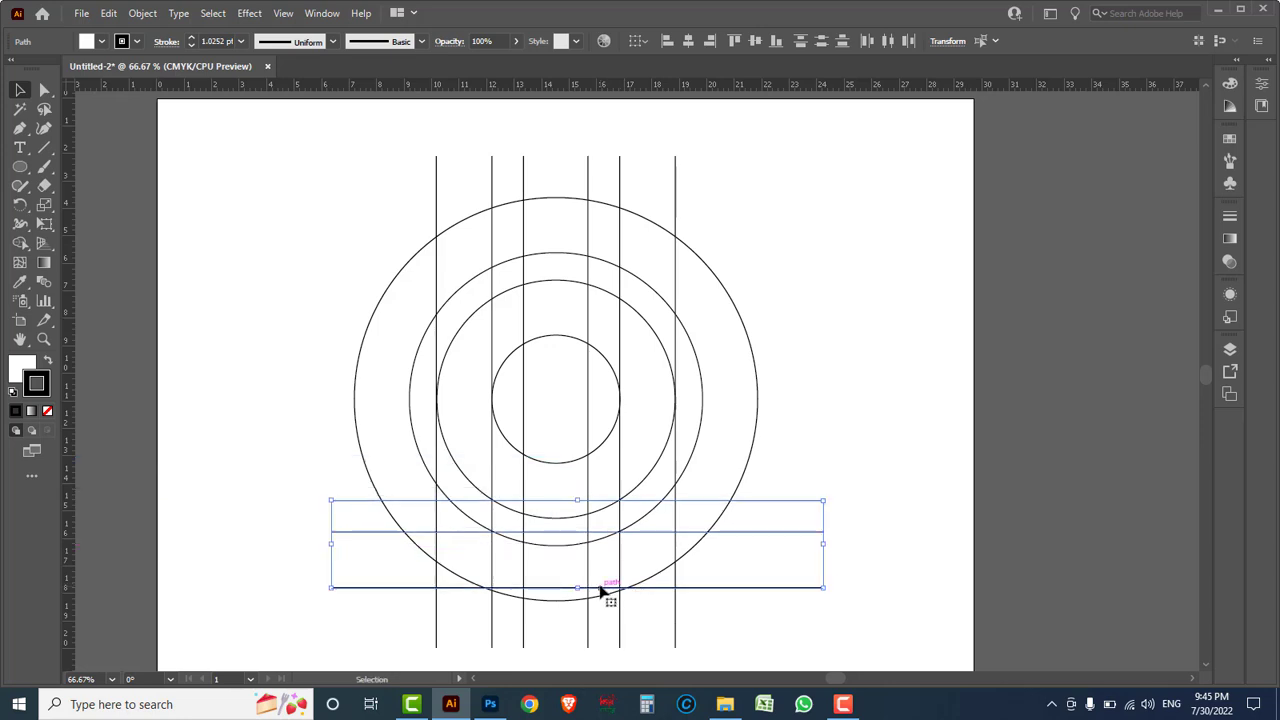
pyautogui.press('Up')
pyautogui.press('Up')
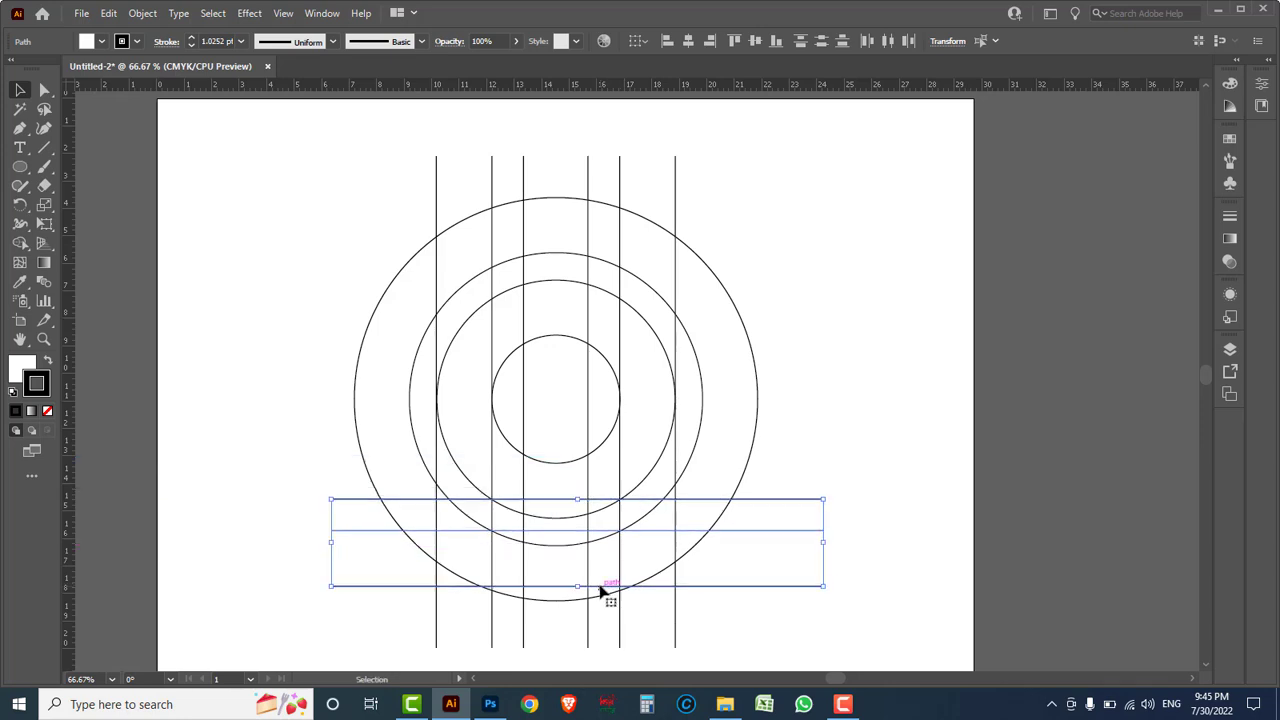
pyautogui.press('Left')
pyautogui.press('Left')
pyautogui.press('Left')
pyautogui.press('Left')
pyautogui.press('Left')
pyautogui.press('Left')
pyautogui.press('Left')
pyautogui.press('Left')
pyautogui.press('Left')
pyautogui.press('Left')
pyautogui.press('Left')
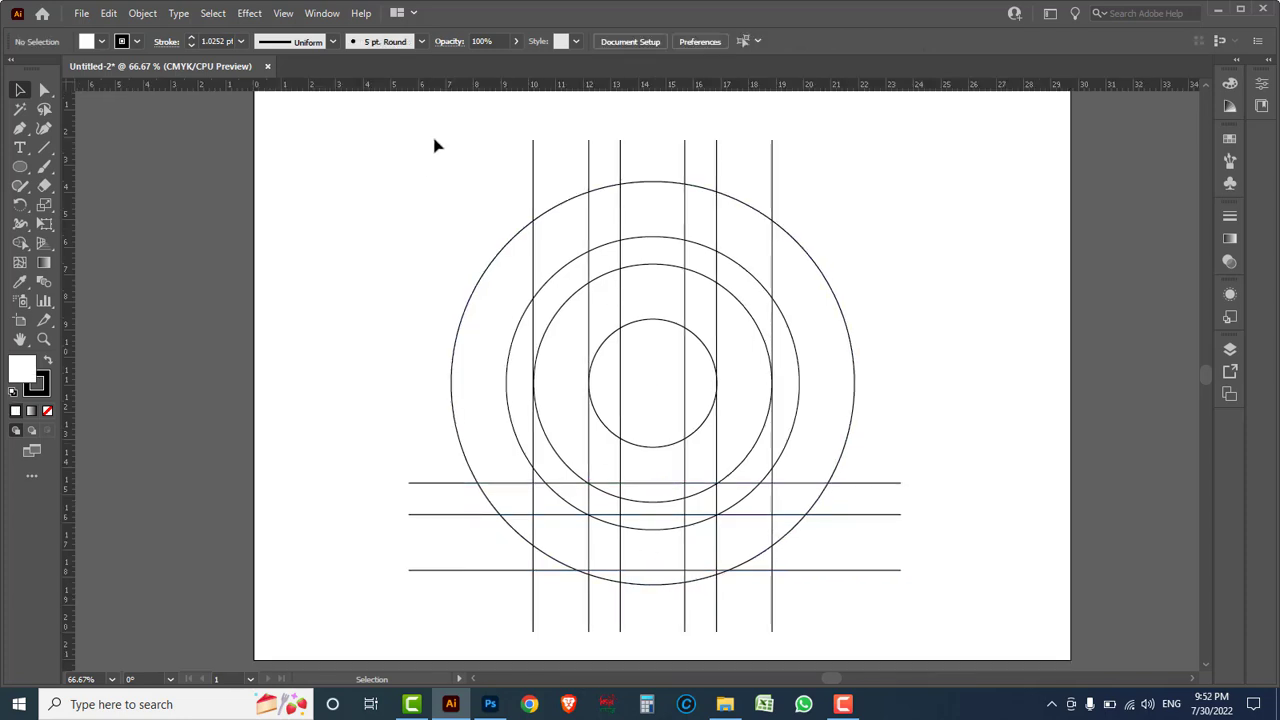
# - Narrow the six vertical lines as a group so the outermost meet the third ring's edges
pyautogui.moveTo(685, 160); pyautogui.dragTo(814, 151)
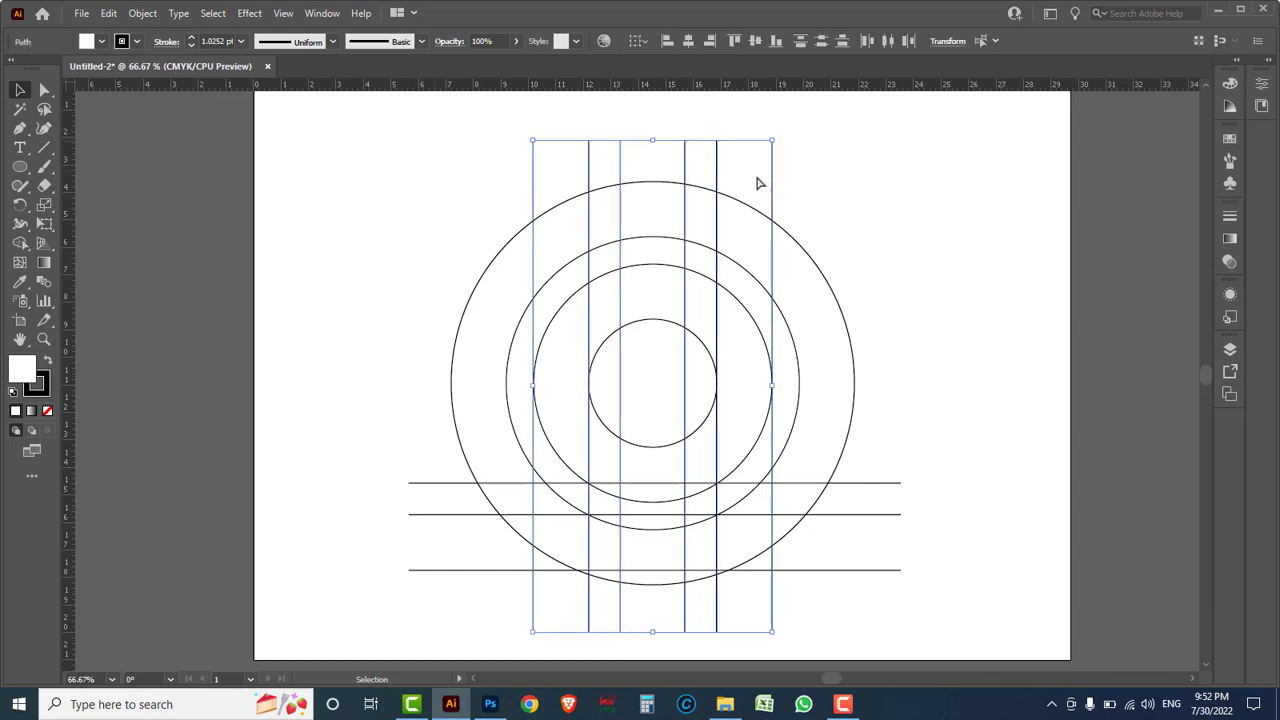
pyautogui.click(692, 205)
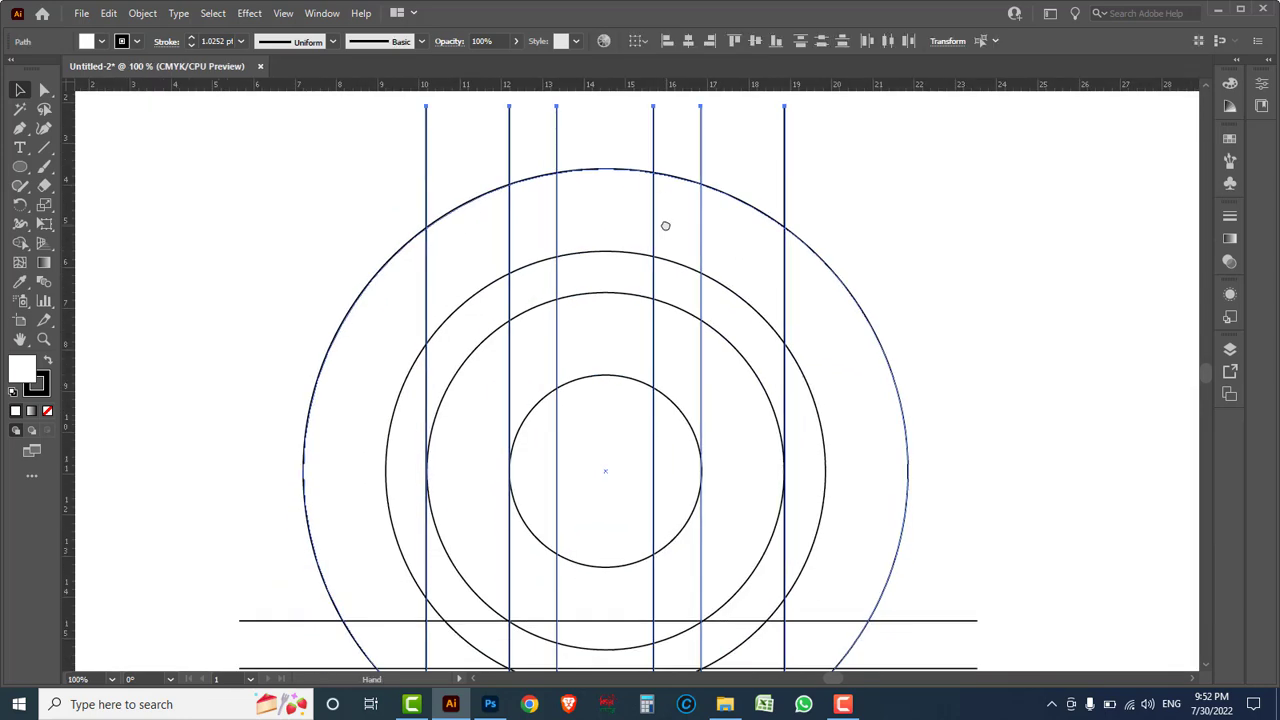
pyautogui.moveTo(784, 476); pyautogui.dragTo(784, 478)
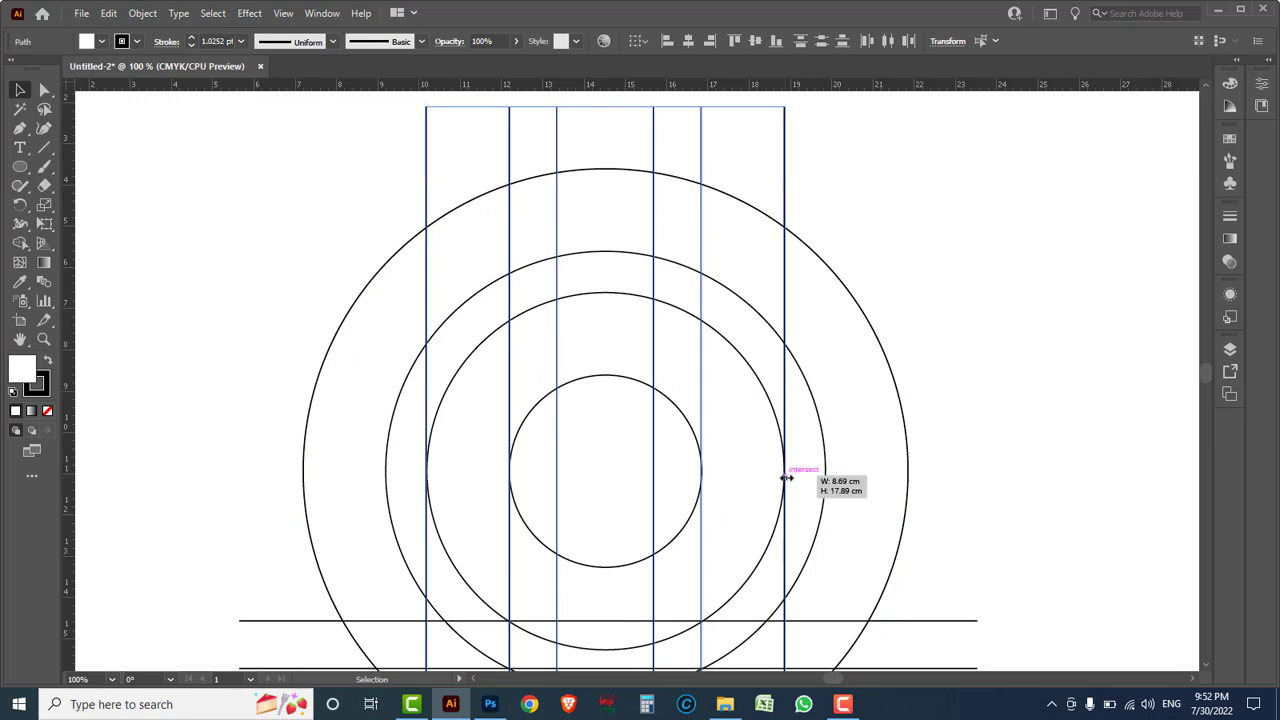
pyautogui.moveTo(781, 477); pyautogui.dragTo(788, 472)
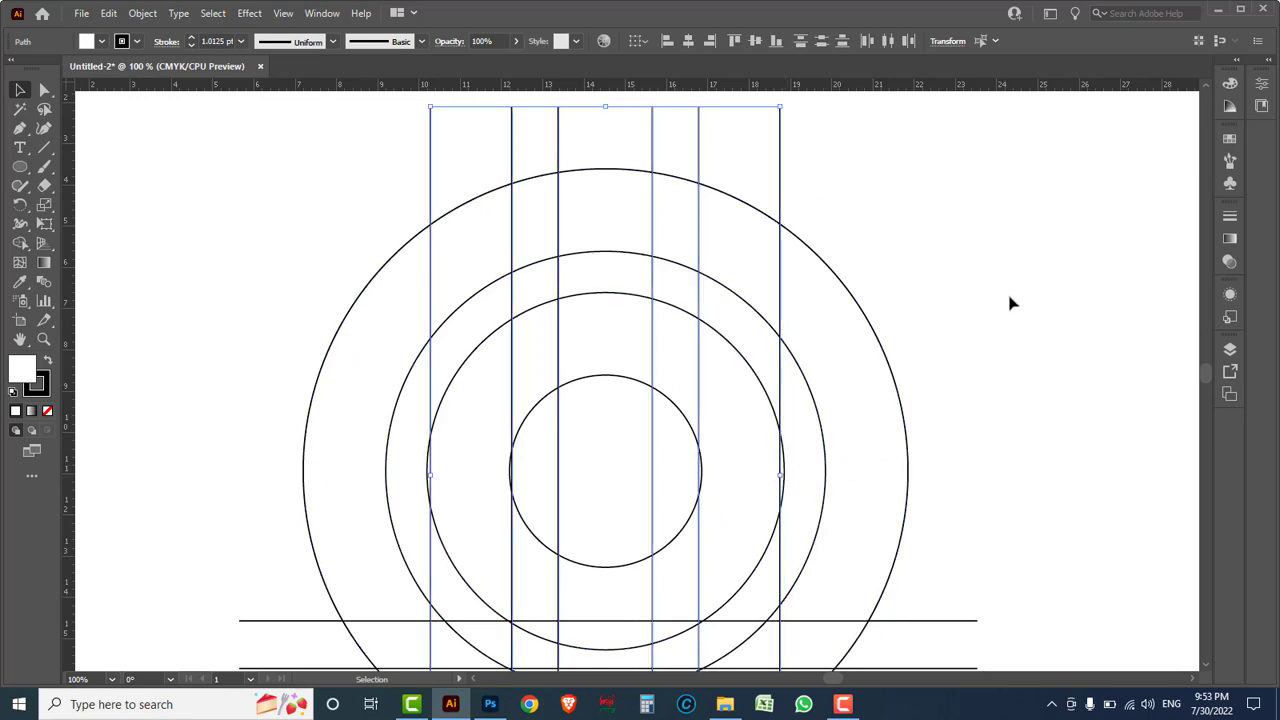
pyautogui.moveTo(994, 303); pyautogui.dragTo(988, 227)
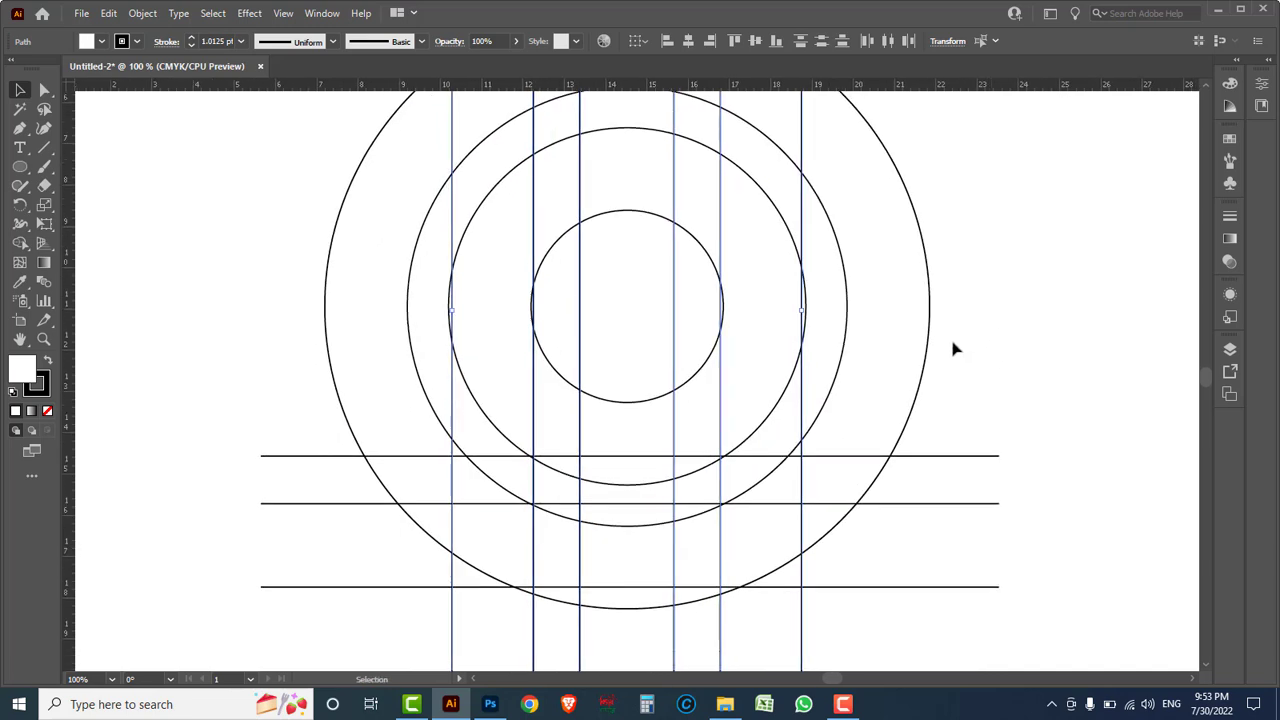
# - Nudge the top two horizontal lines down toward the bottom line
pyautogui.moveTo(971, 436); pyautogui.dragTo(1037, 482)
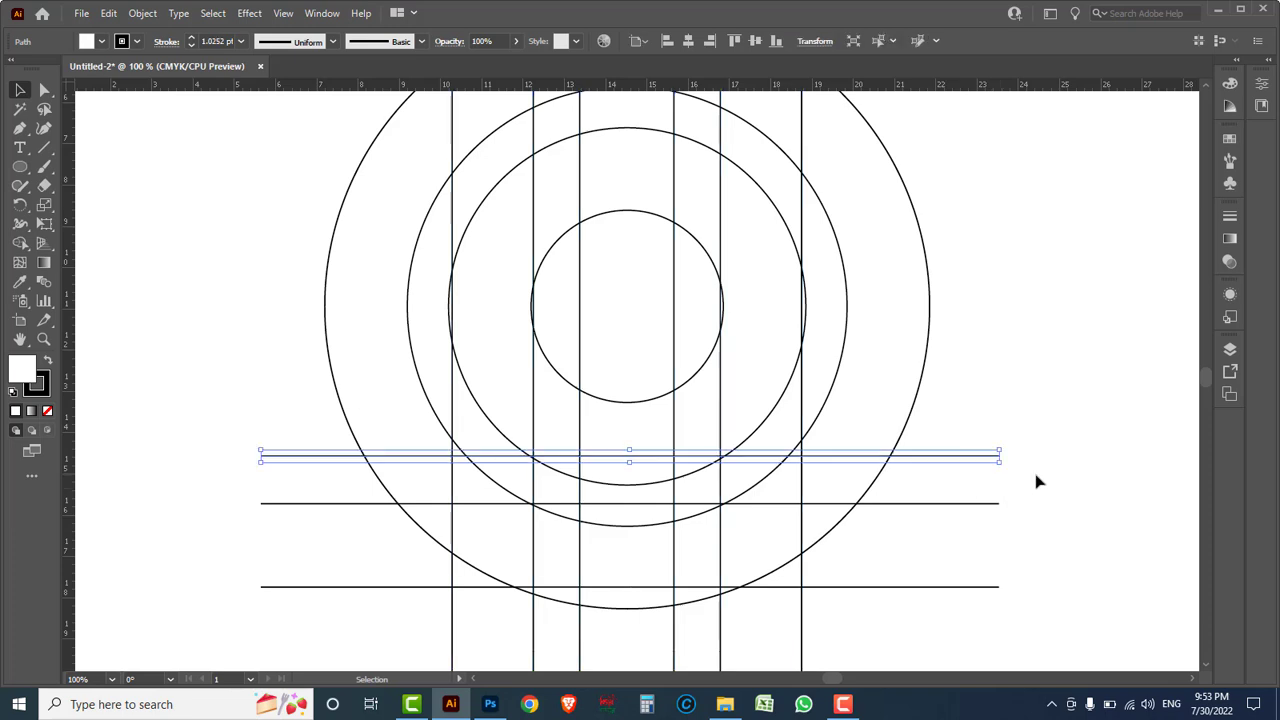
pyautogui.press('Down')
pyautogui.press('Down')
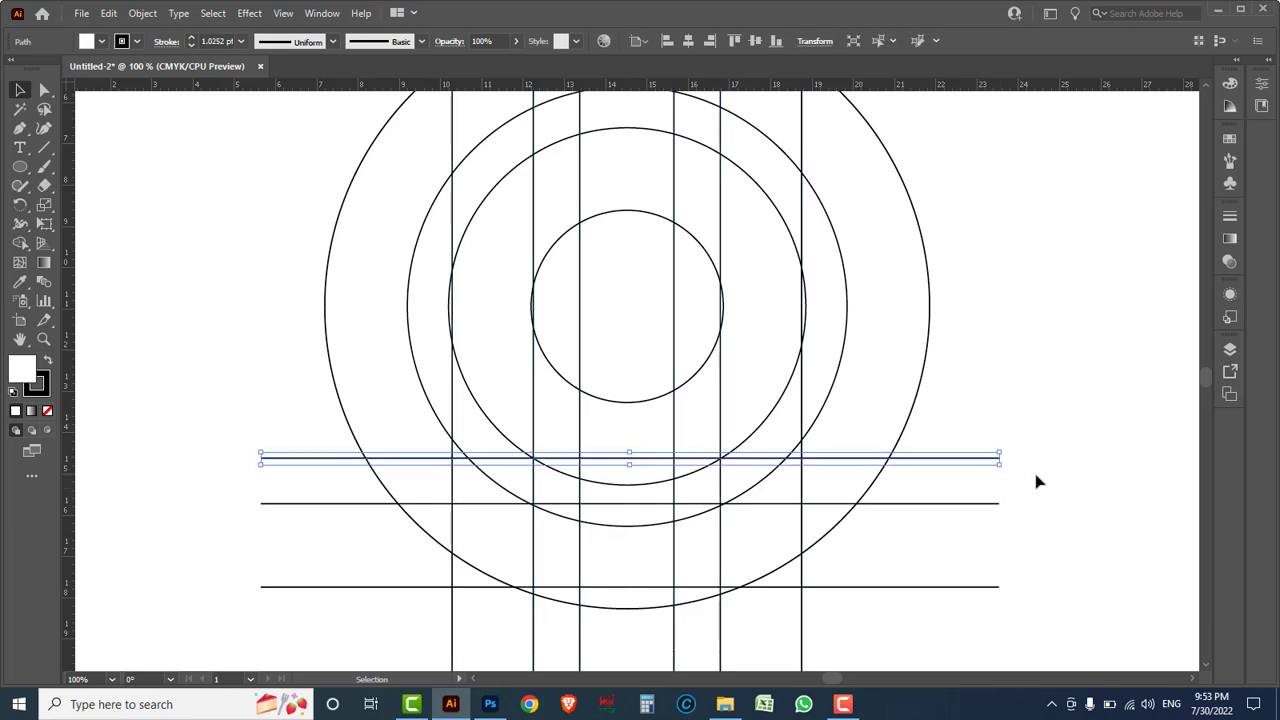
pyautogui.press('Down')
pyautogui.press('Down')
pyautogui.press('Down')
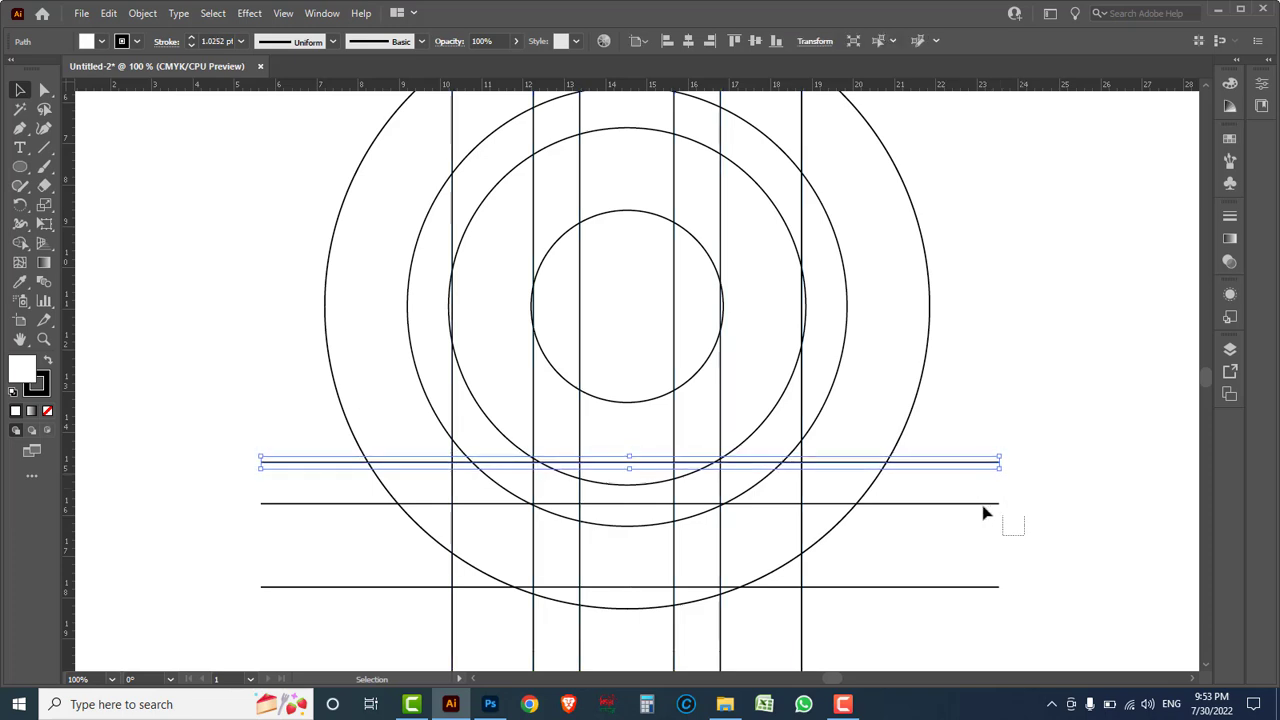
pyautogui.click(972, 503)
pyautogui.press('Down')
pyautogui.press('Down')
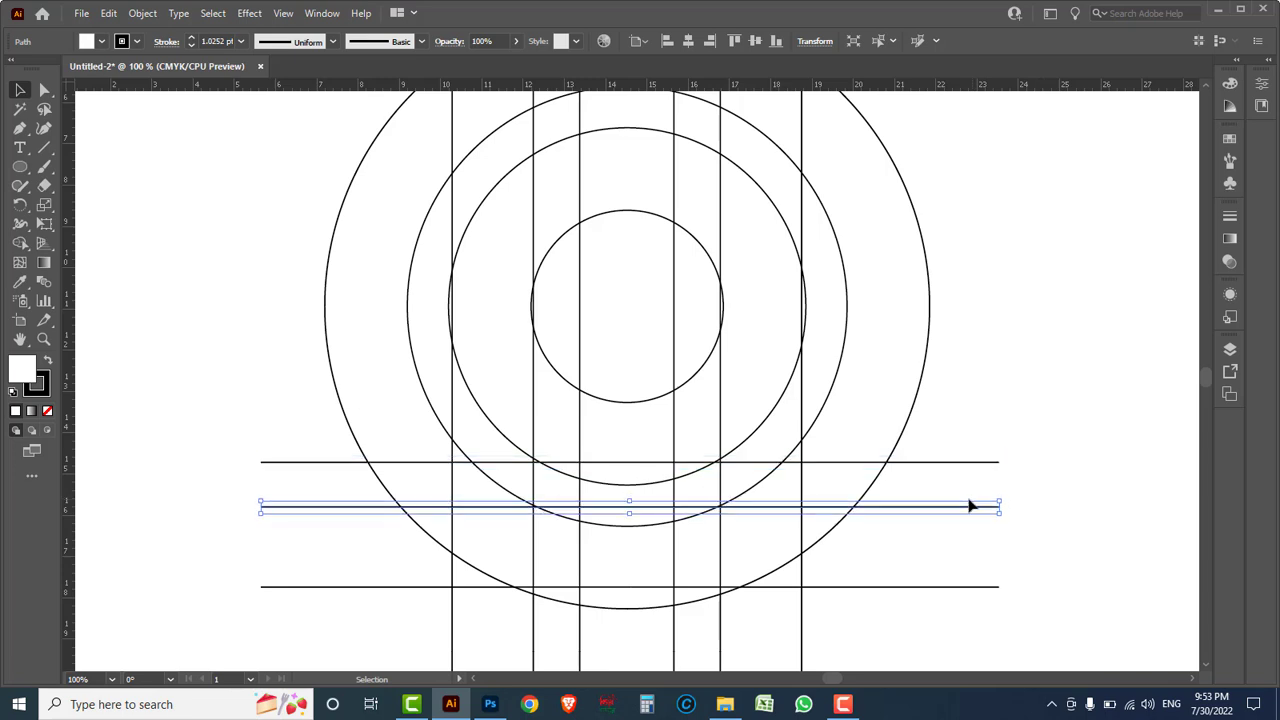
pyautogui.press('Down')
pyautogui.press('Down')
pyautogui.press('Down')
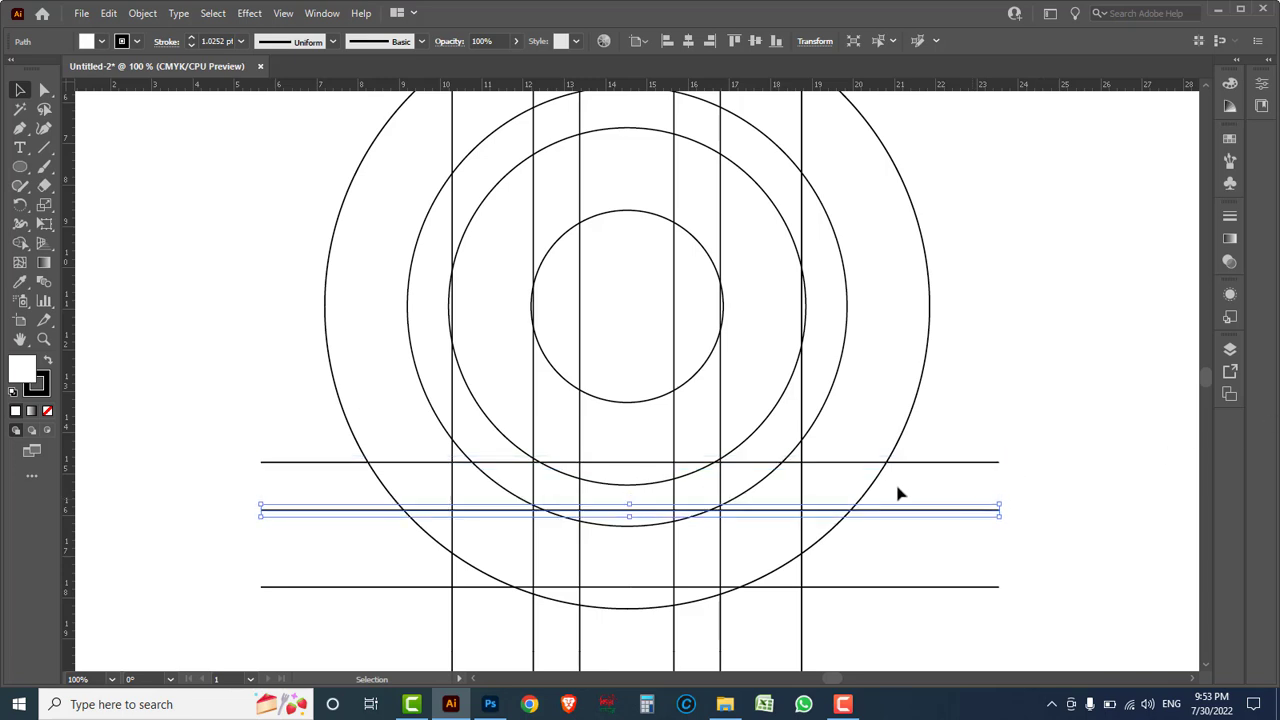
# - Zoom out and select the innermost circle
pyautogui.hotkey('ctrl', '-')
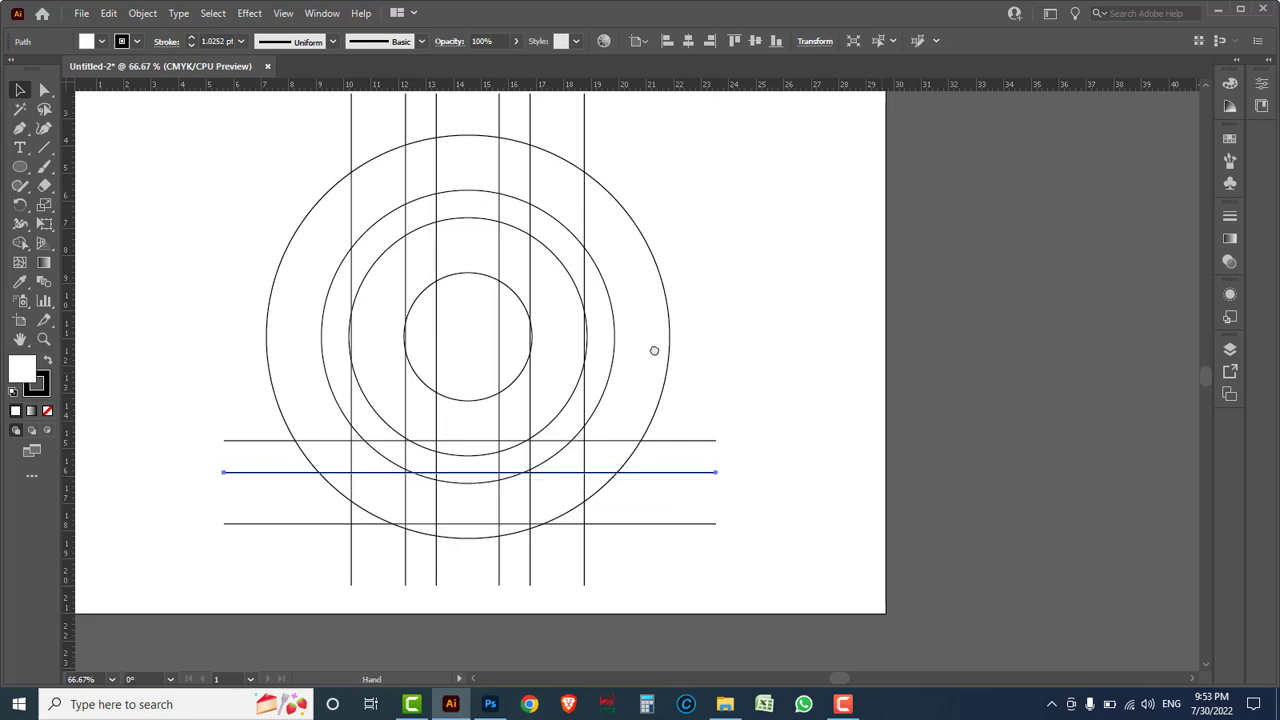
pyautogui.moveTo(654, 350); pyautogui.dragTo(720, 374)
pyautogui.click(575, 305)
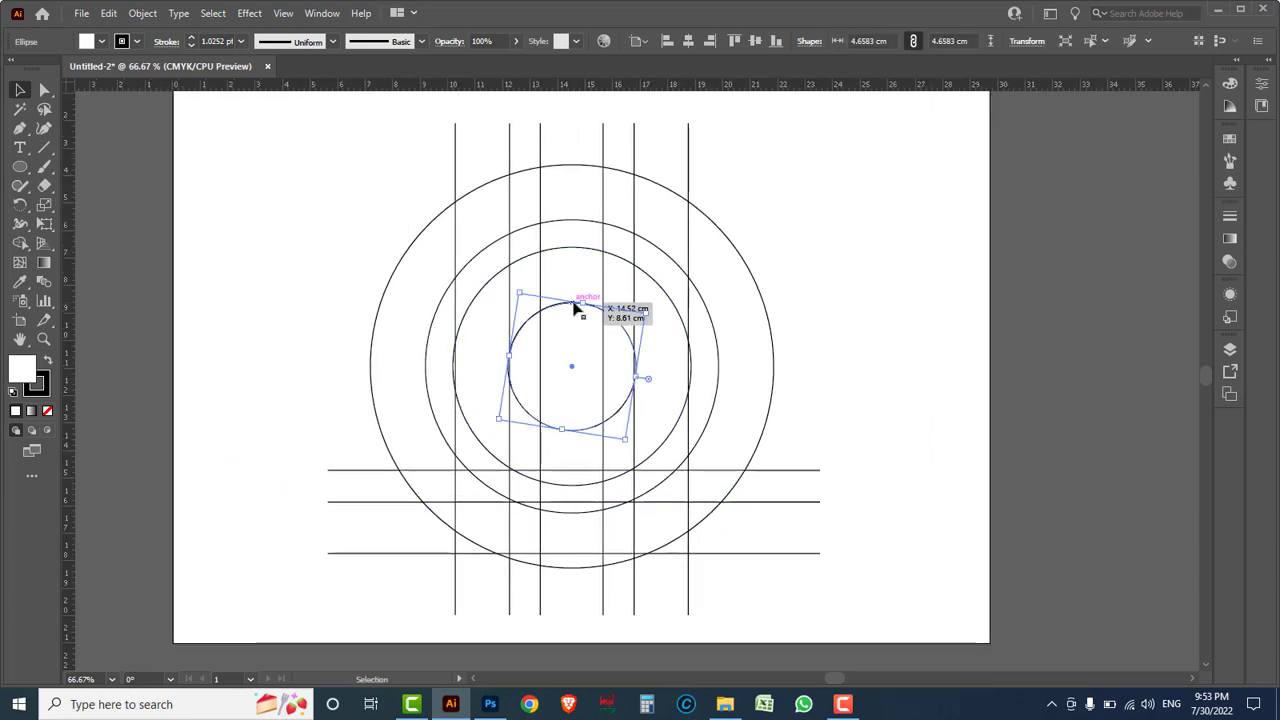
pyautogui.click(143, 14)
pyautogui.moveTo(160, 394)
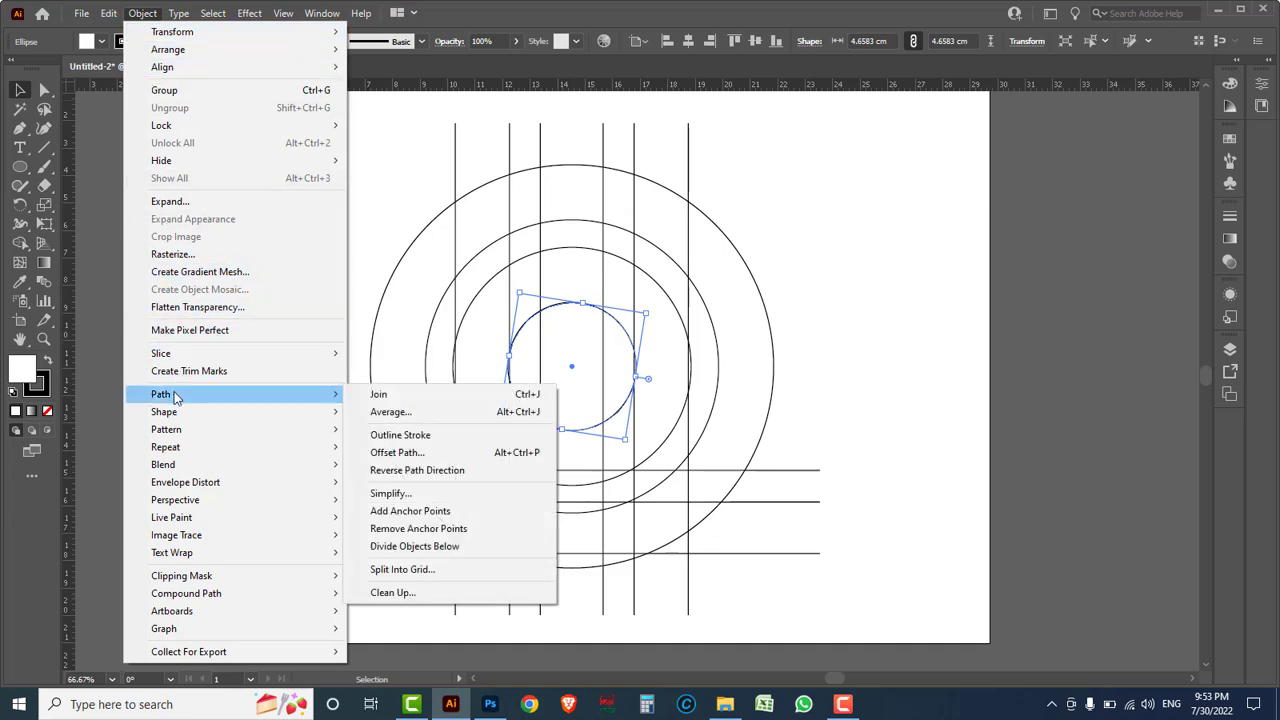
# - Offset the innermost circle by -1 cm to add a fifth circle, then select all paths
pyautogui.click(418, 457)
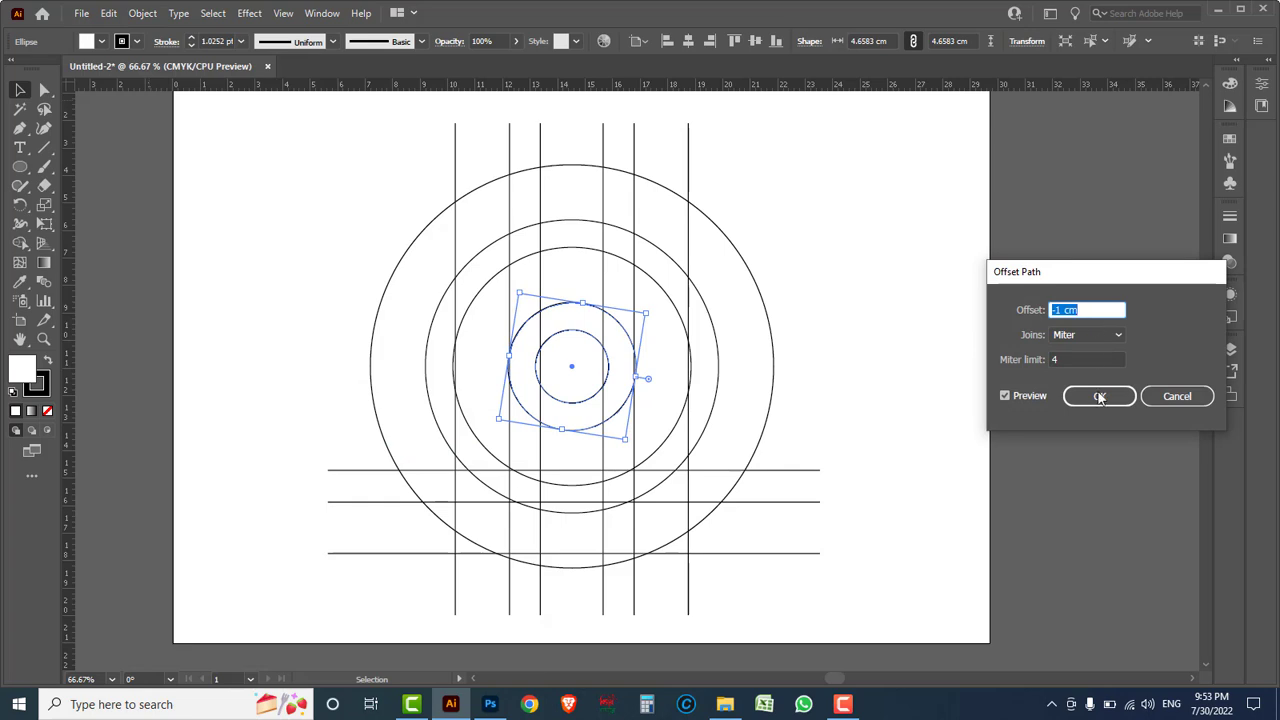
pyautogui.click(1099, 397)
pyautogui.click(291, 204)
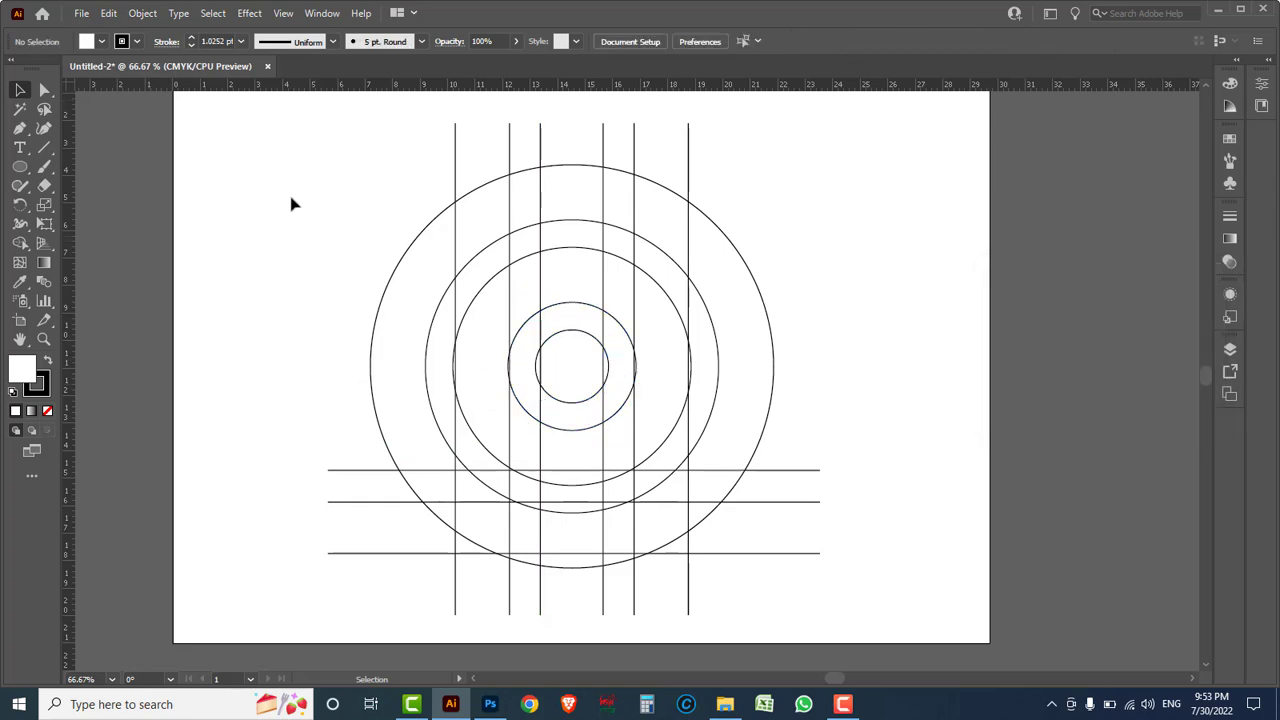
pyautogui.moveTo(257, 152); pyautogui.dragTo(836, 575)
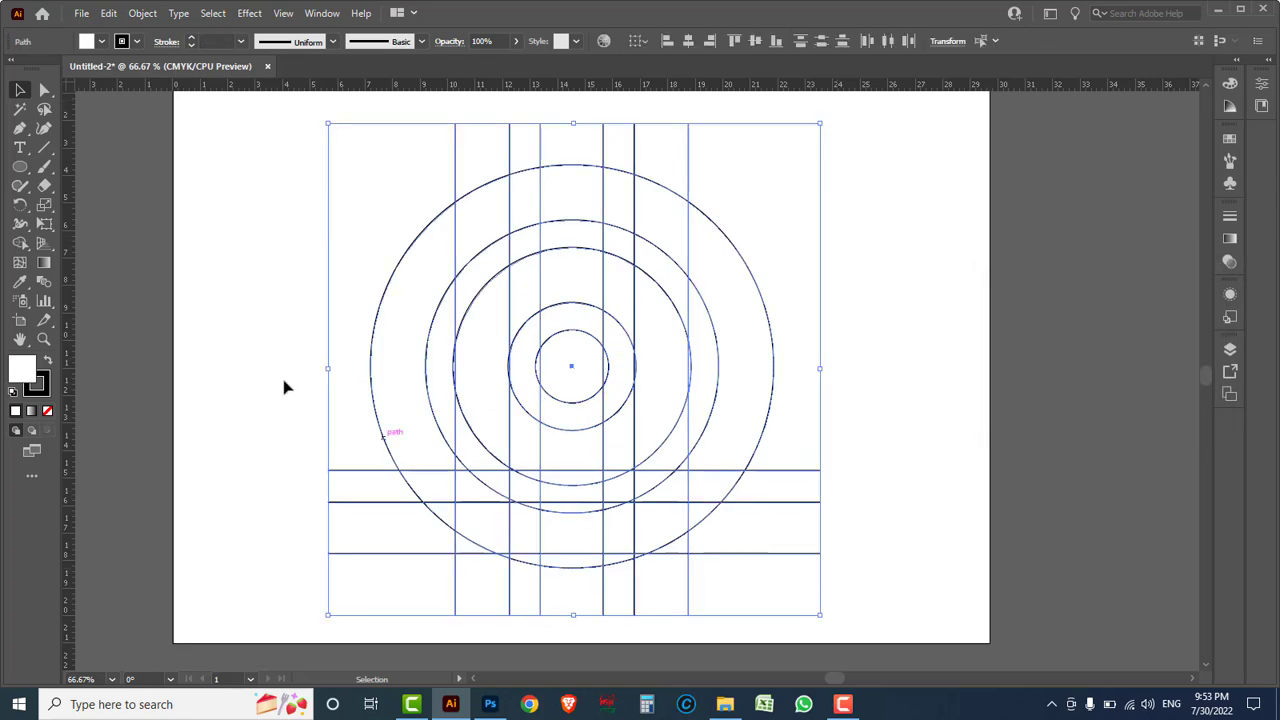
# - Merge the vertical stem with the right-hand ring band using Shape Builder, then zoom to check the joins
pyautogui.click(20, 243)
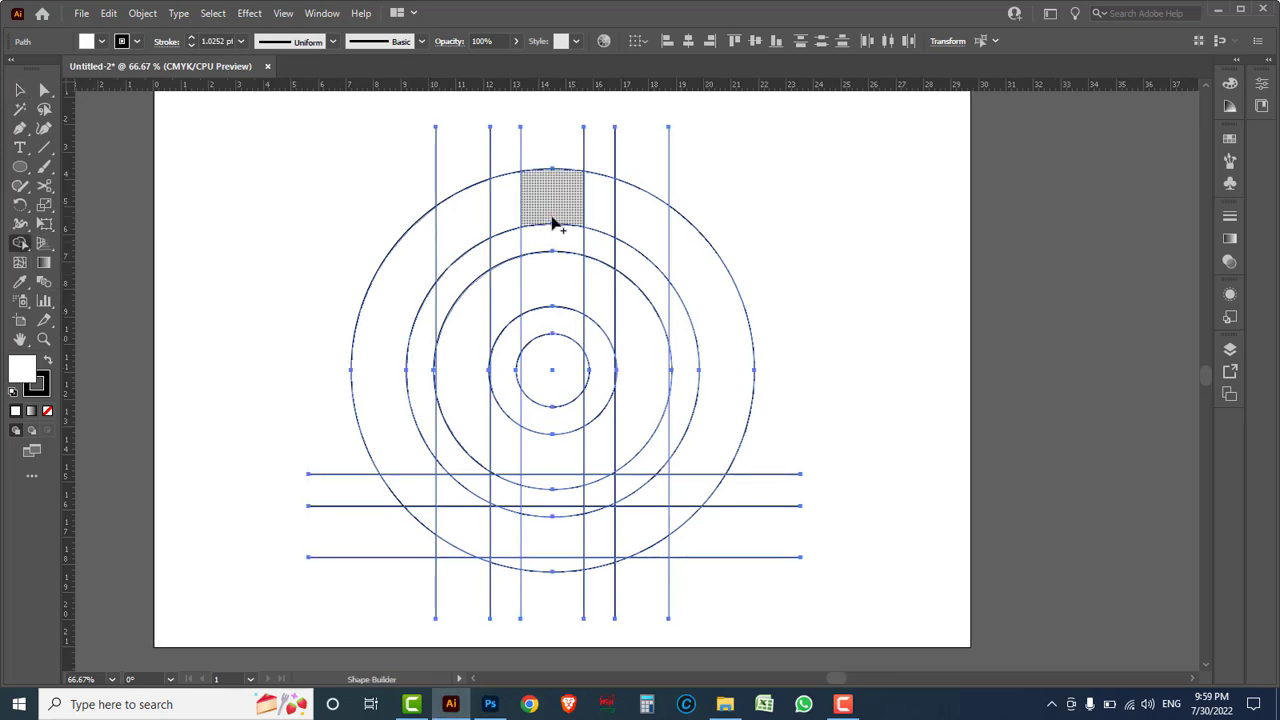
pyautogui.moveTo(550, 204)
pyautogui.mouseDown()
pyautogui.moveTo(720, 388)
pyautogui.moveTo(686, 486)
pyautogui.moveTo(654, 514)
pyautogui.moveTo(663, 483)
pyautogui.moveTo(677, 514)
pyautogui.moveTo(610, 541)
pyautogui.moveTo(557, 537)
pyautogui.moveTo(551, 377)
pyautogui.mouseUp()
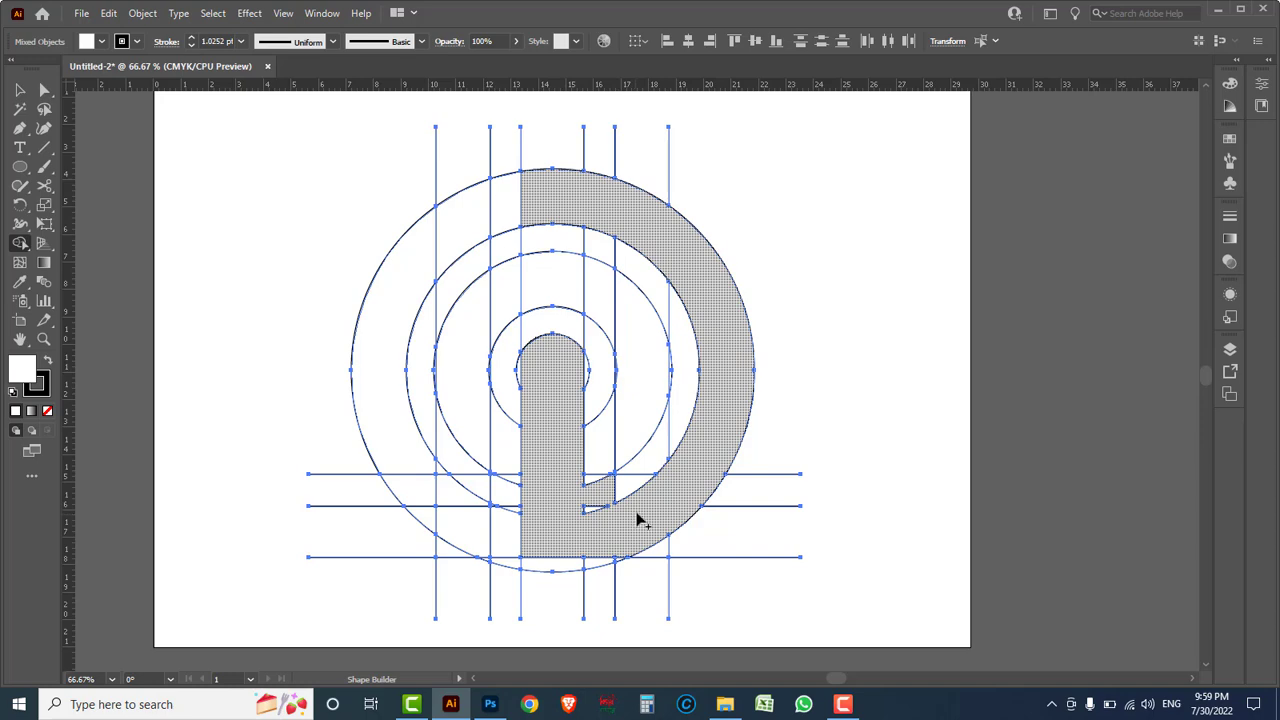
pyautogui.hotkey('ctrl', 'a')
pyautogui.moveTo(543, 428); pyautogui.dragTo(663, 531)
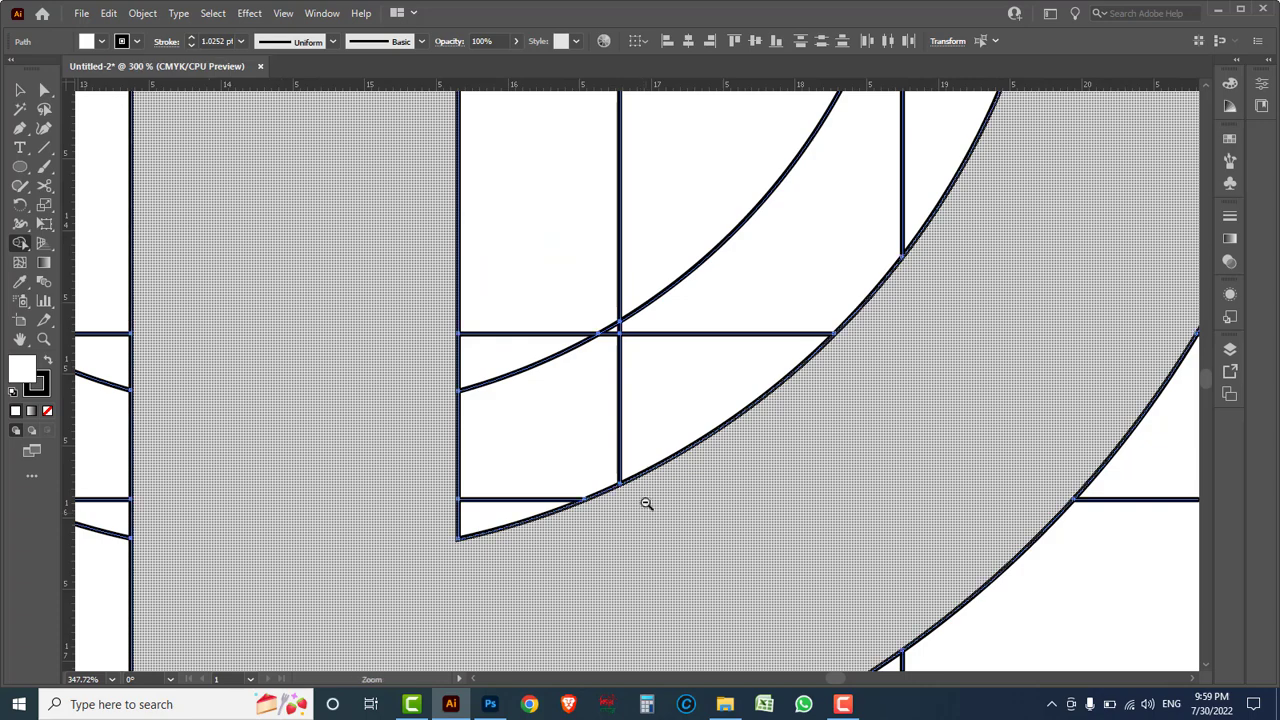
pyautogui.keyDown('ctrl'); pyautogui.keyDown('alt'); pyautogui.click(640, 495); pyautogui.keyUp('alt'); pyautogui.keyUp('ctrl')
pyautogui.keyDown('ctrl'); pyautogui.keyDown('alt'); pyautogui.click(633, 474); pyautogui.keyUp('alt'); pyautogui.keyUp('ctrl')
pyautogui.keyDown('ctrl'); pyautogui.keyDown('alt'); pyautogui.click(624, 356); pyautogui.keyUp('alt'); pyautogui.keyUp('ctrl')
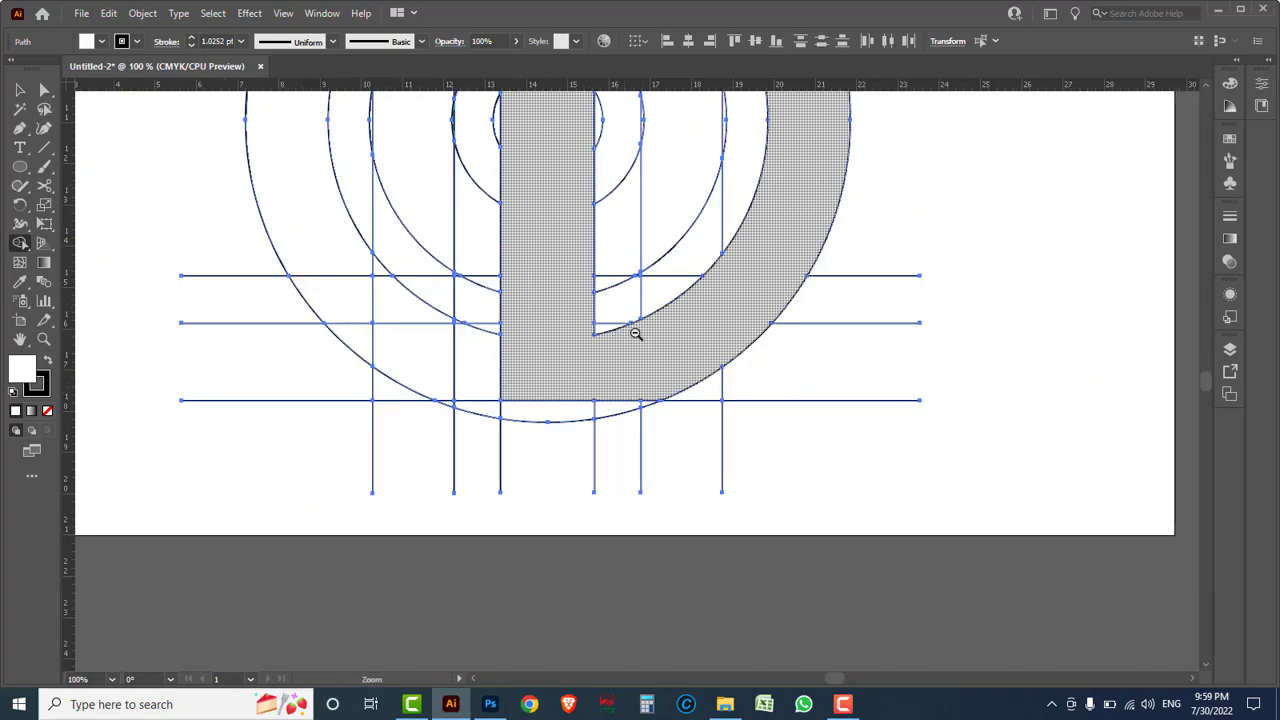
pyautogui.moveTo(552, 261); pyautogui.dragTo(566, 461)
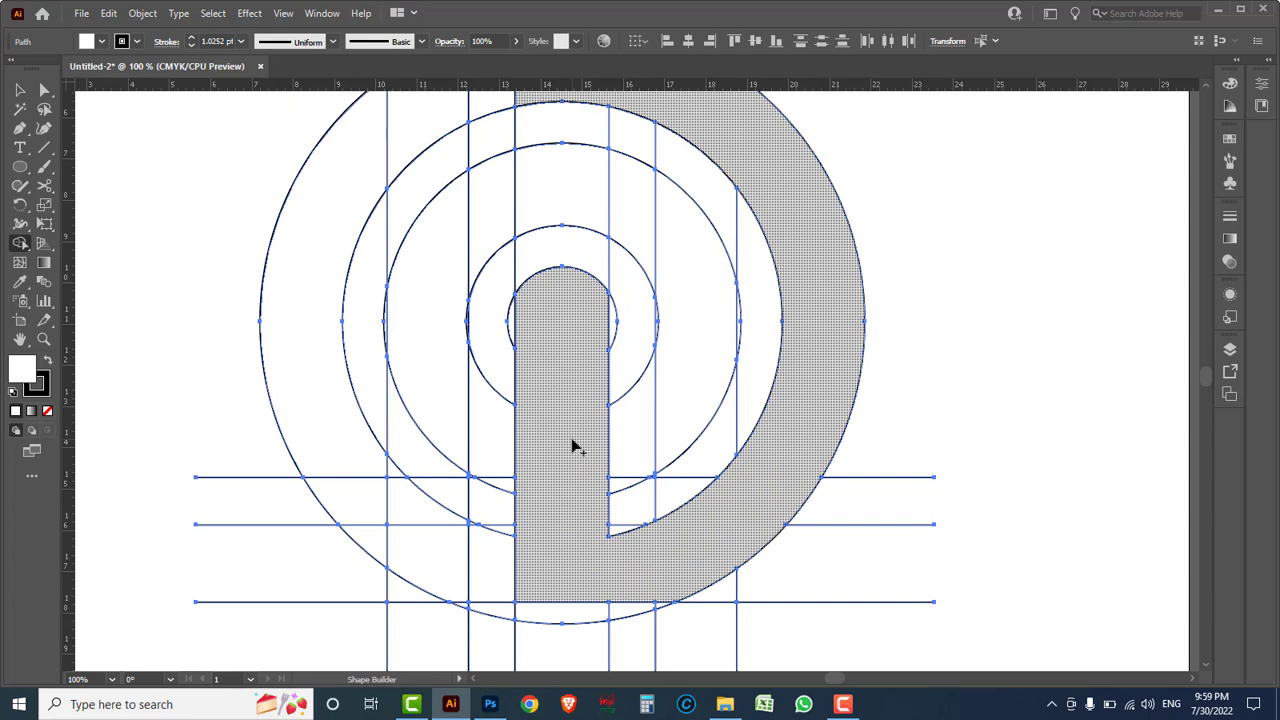
pyautogui.keyDown('ctrl'); pyautogui.keyDown('alt'); pyautogui.click(569, 420); pyautogui.keyUp('alt'); pyautogui.keyUp('ctrl')
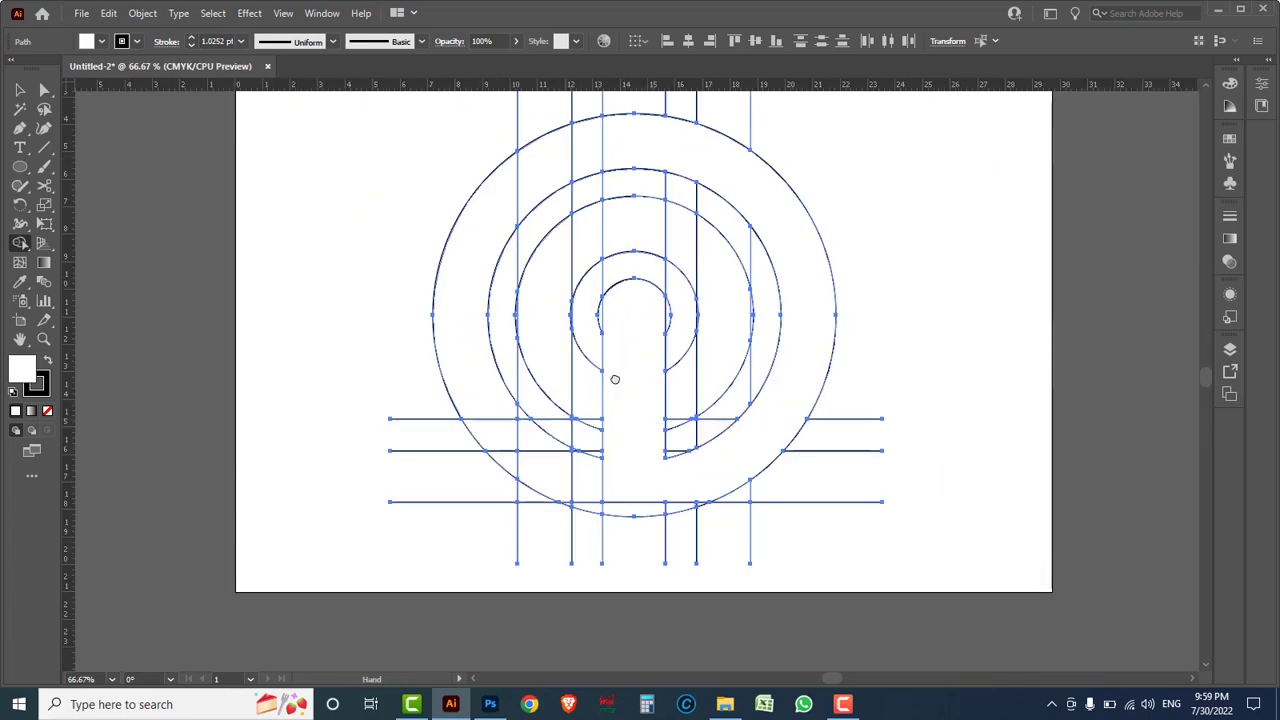
# - Merge the lower-left stem and top arch cells with Shape Builder into an n arch beside the D
pyautogui.moveTo(615, 379); pyautogui.dragTo(595, 424)
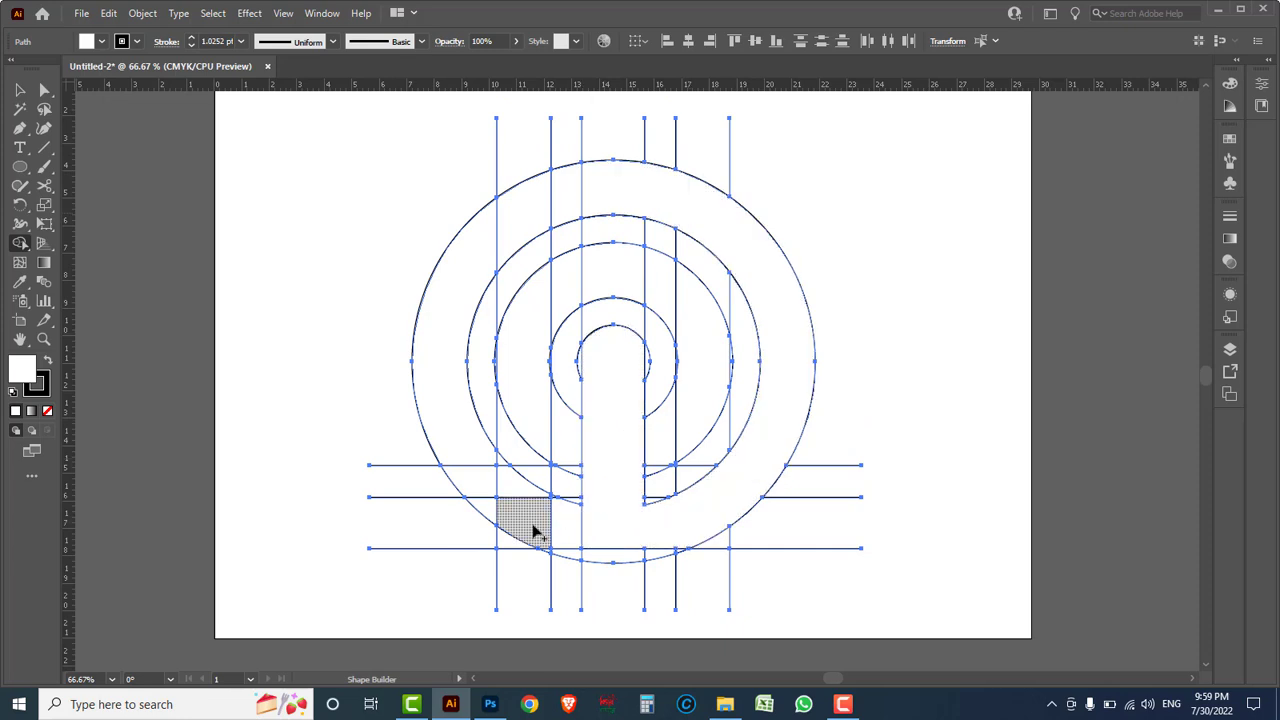
pyautogui.moveTo(532, 537)
pyautogui.mouseDown()
pyautogui.moveTo(505, 468)
pyautogui.moveTo(634, 279)
pyautogui.moveTo(706, 357)
pyautogui.mouseUp()
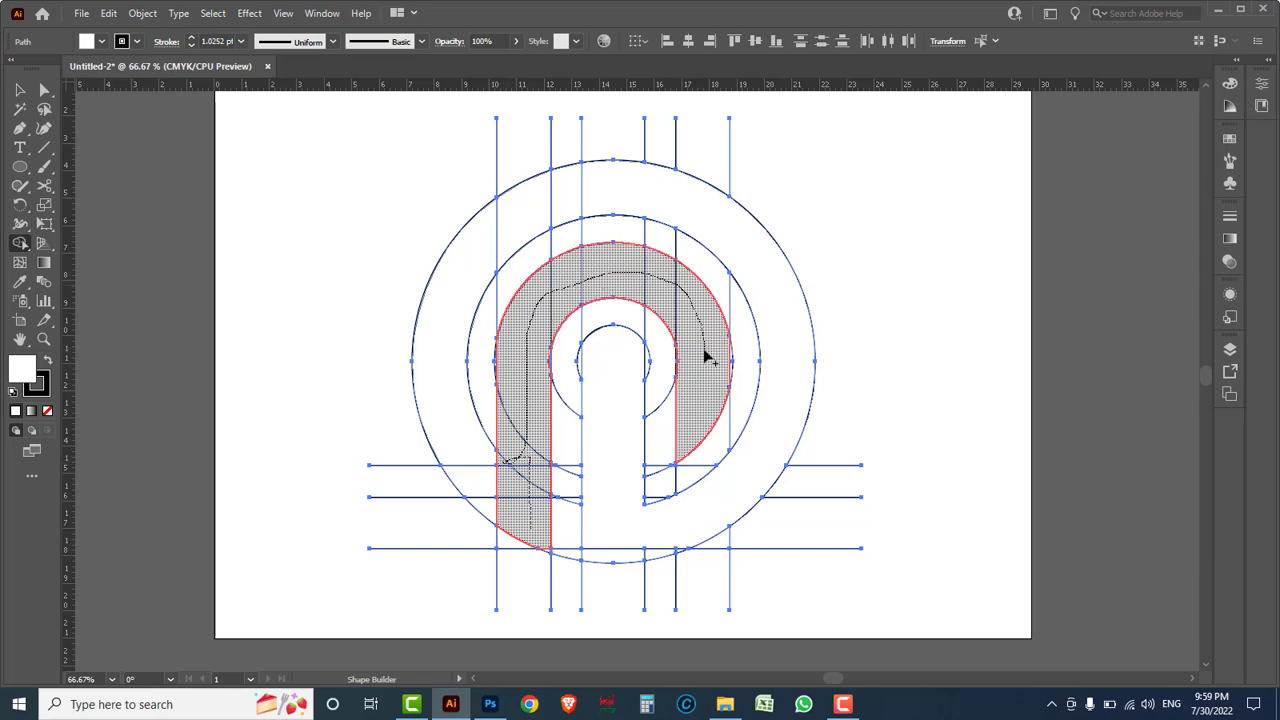
pyautogui.moveTo(706, 357); pyautogui.dragTo(712, 452)
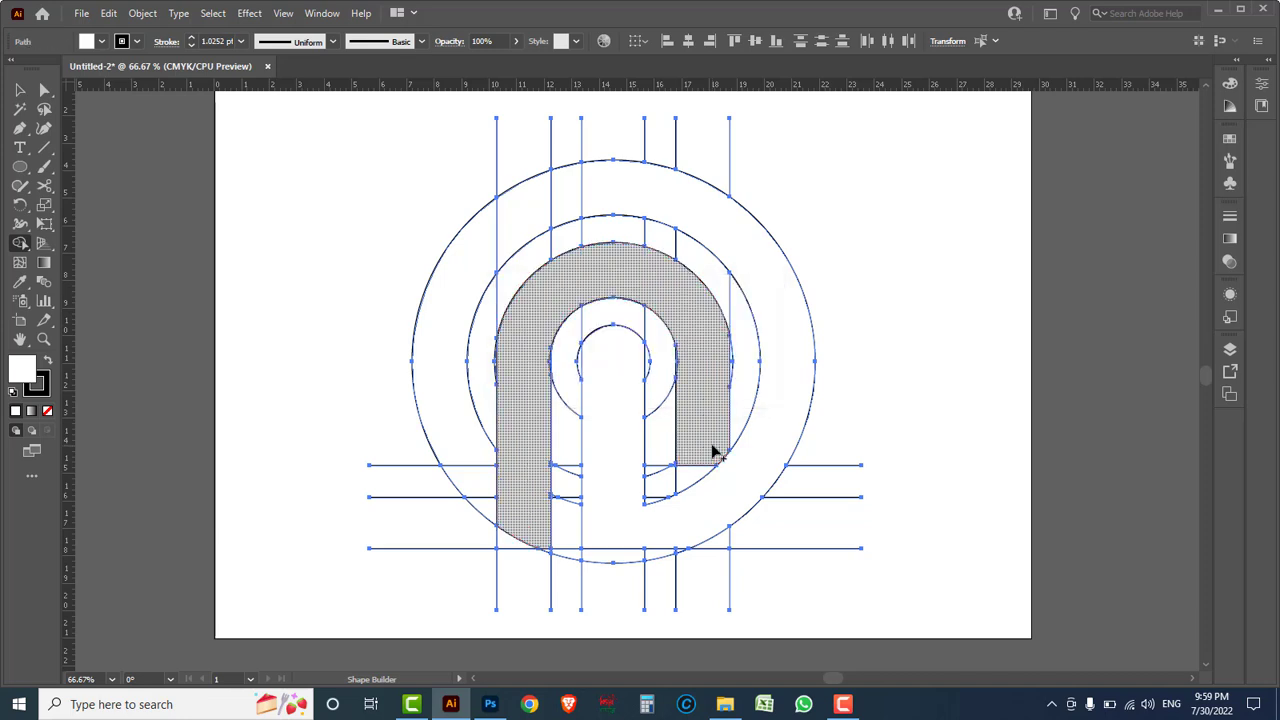
pyautogui.click(22, 90)
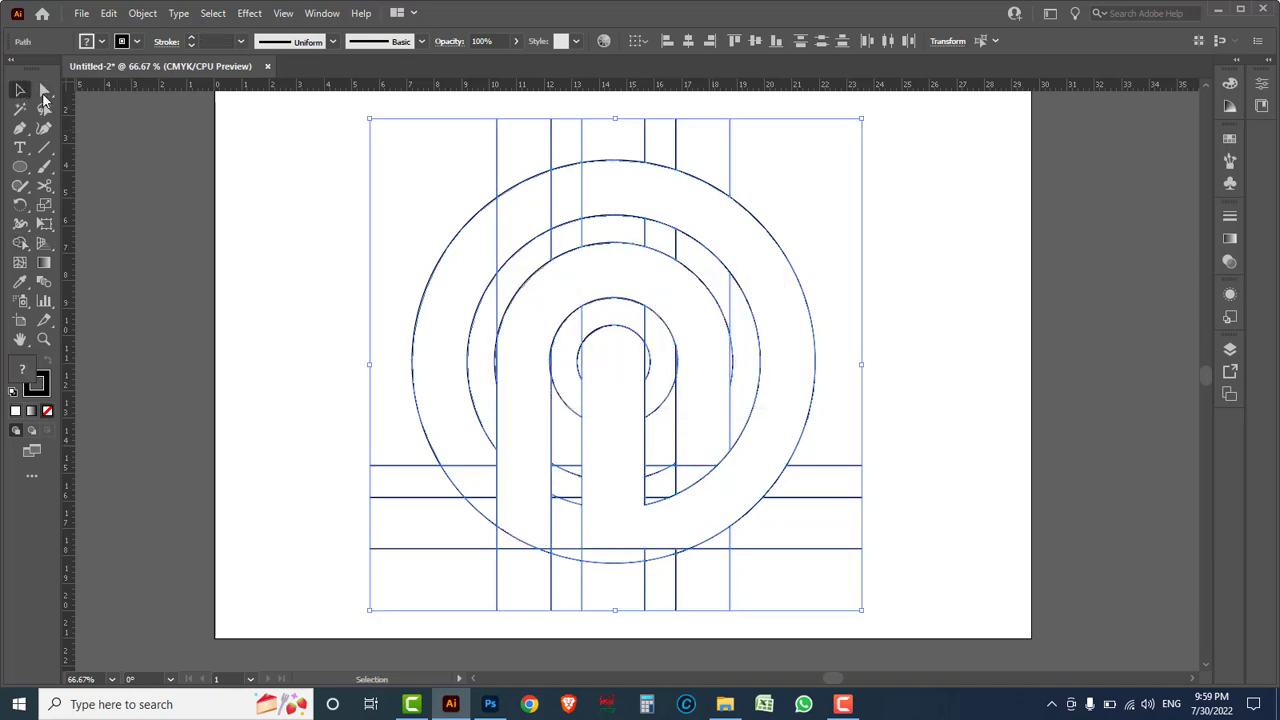
# - Fill the D shape with gold C20 M44 Y100 K2
pyautogui.click(298, 200)
pyautogui.click(790, 290)
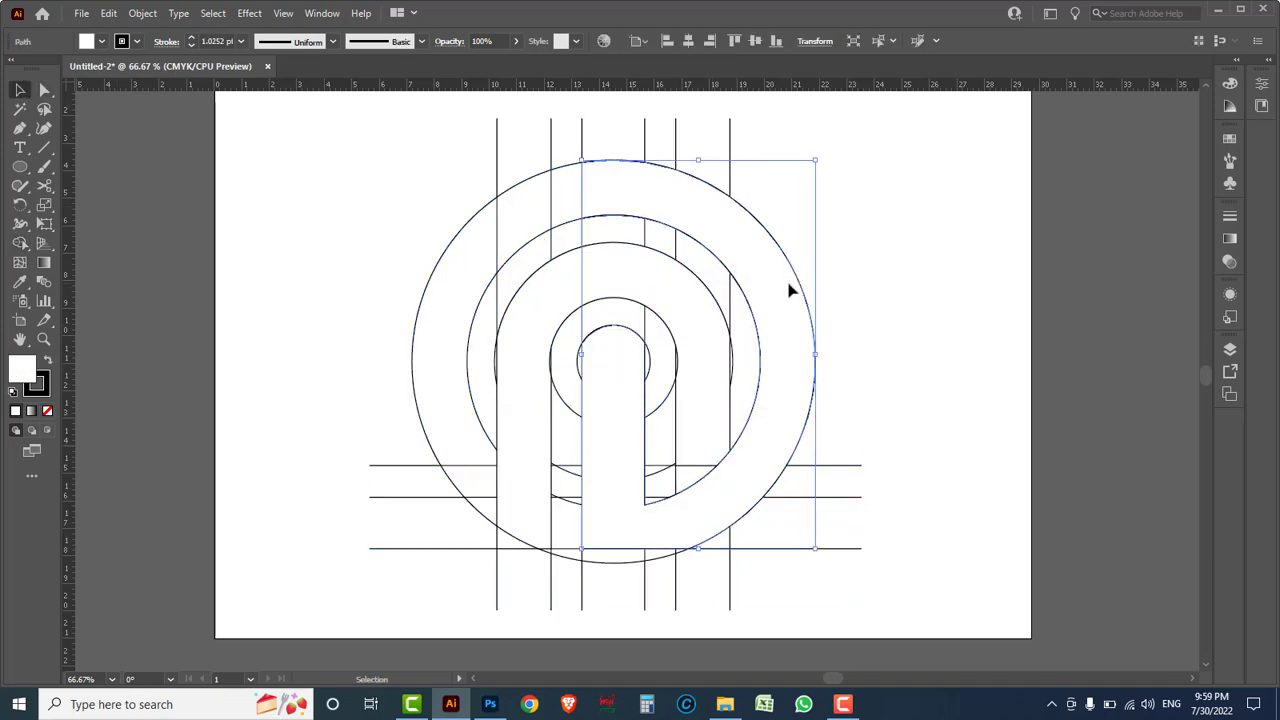
pyautogui.click(1231, 84)
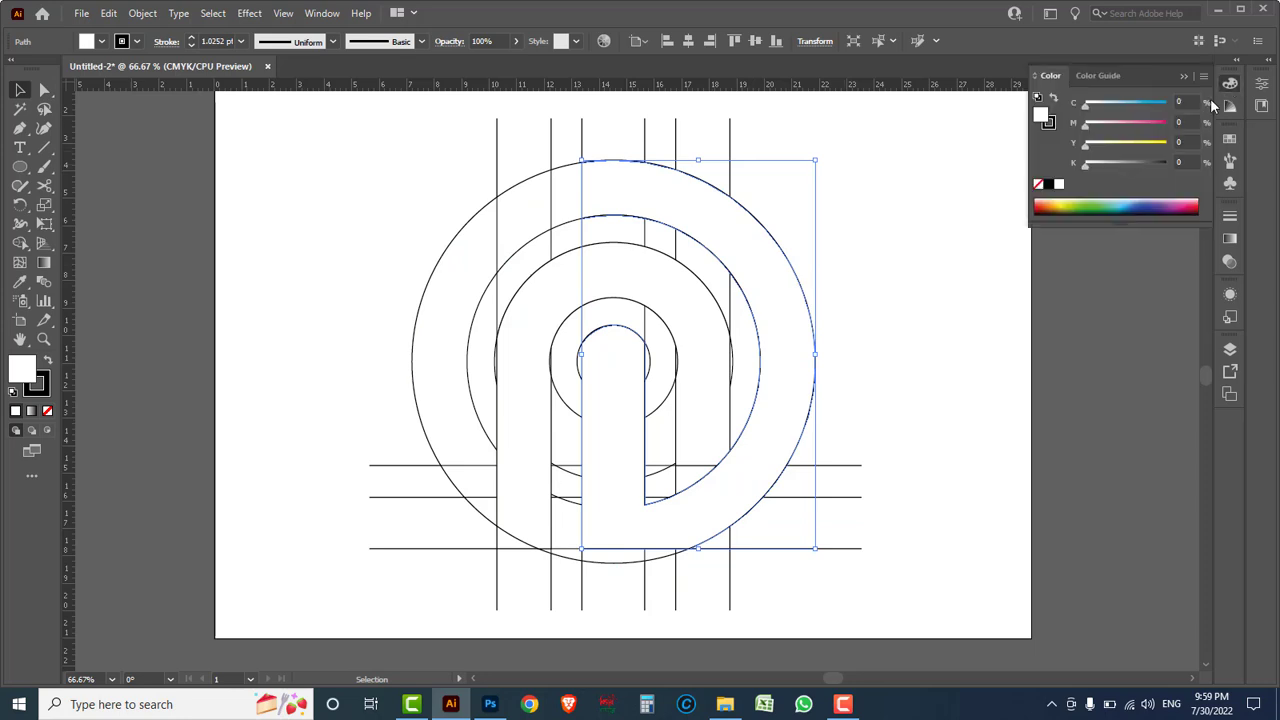
pyautogui.click(1179, 100)
pyautogui.click(1190, 121)
pyautogui.write('44')
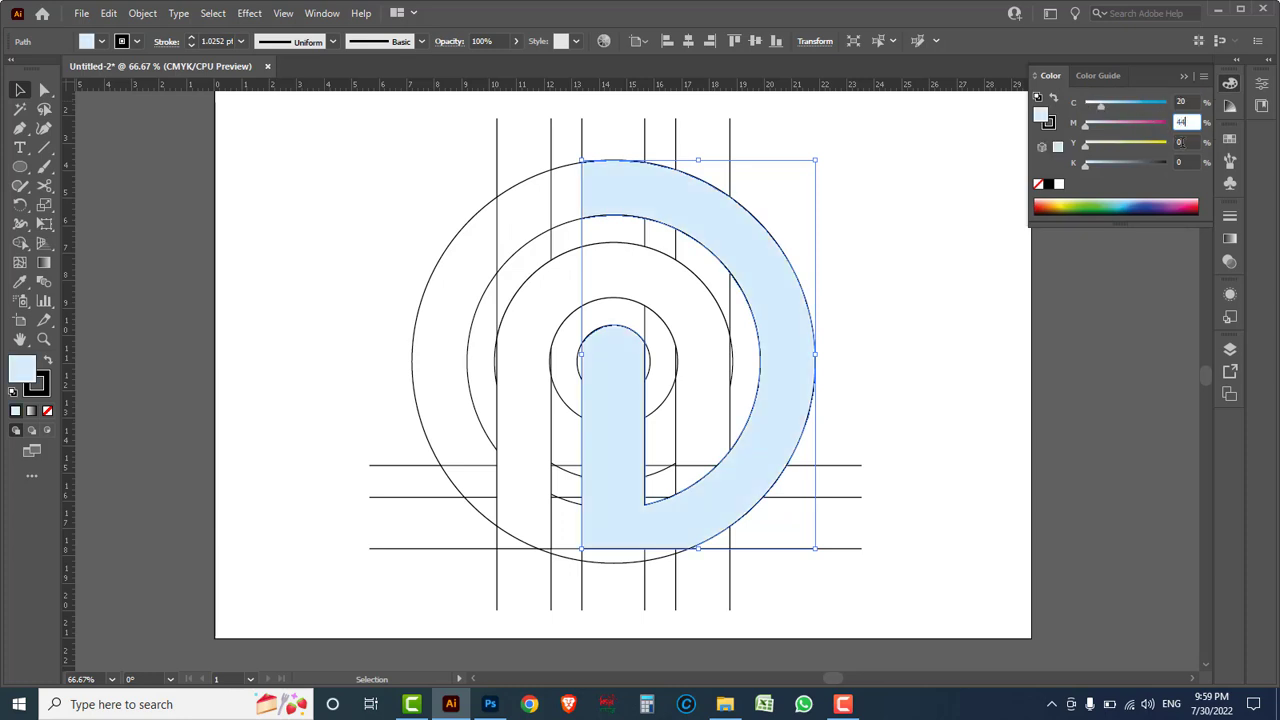
pyautogui.click(1185, 142)
pyautogui.write('100')
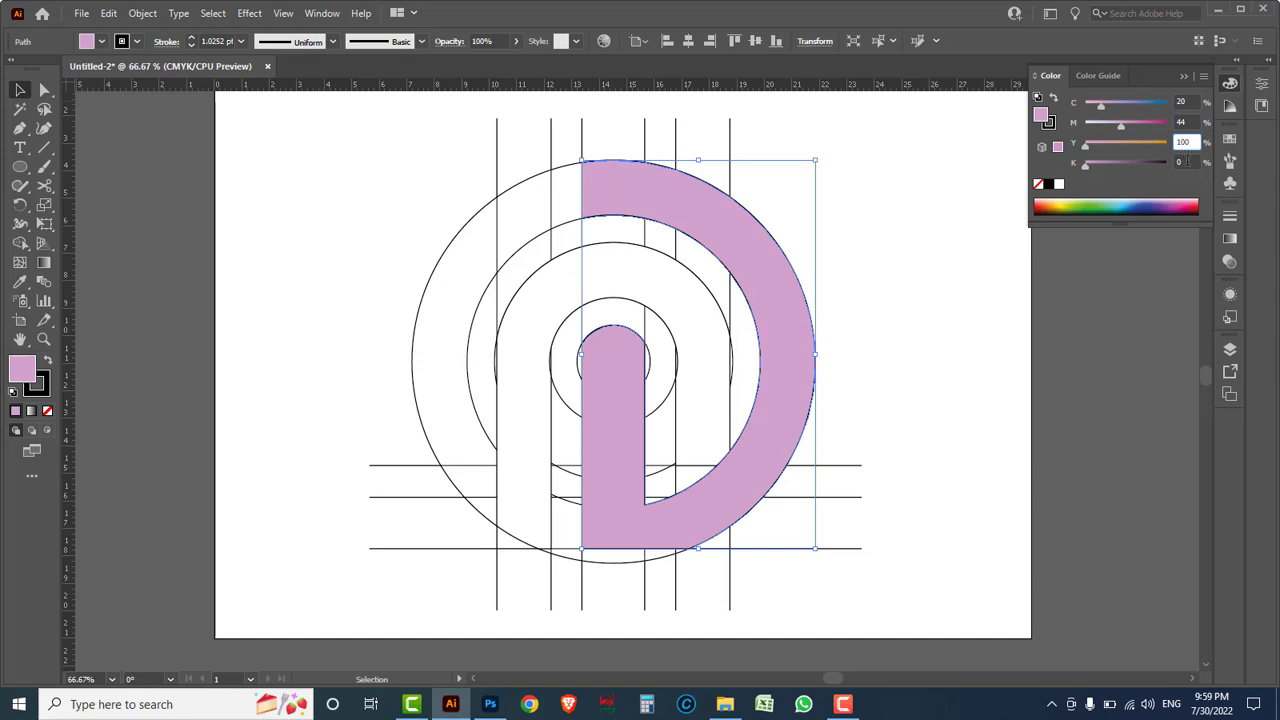
pyautogui.click(1185, 161)
pyautogui.write('2')
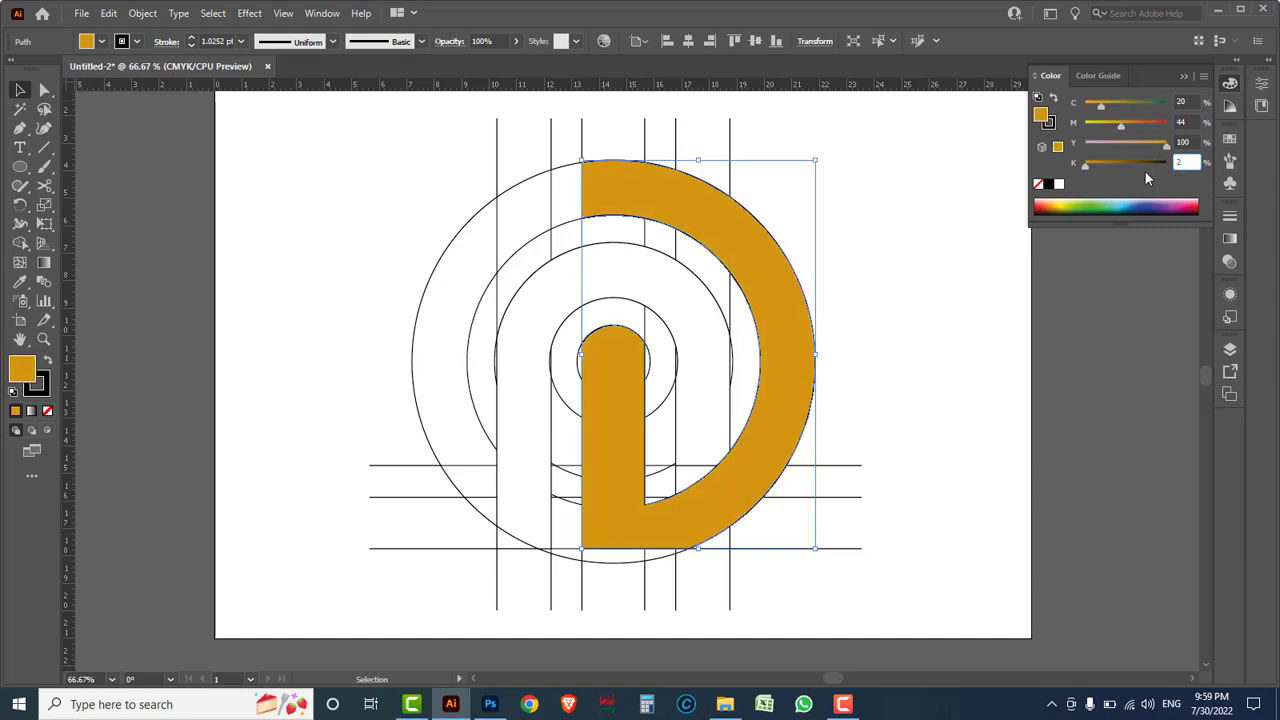
pyautogui.press('Return')
# - Set the gold D shape's stroke to None
pyautogui.click(1050, 125)
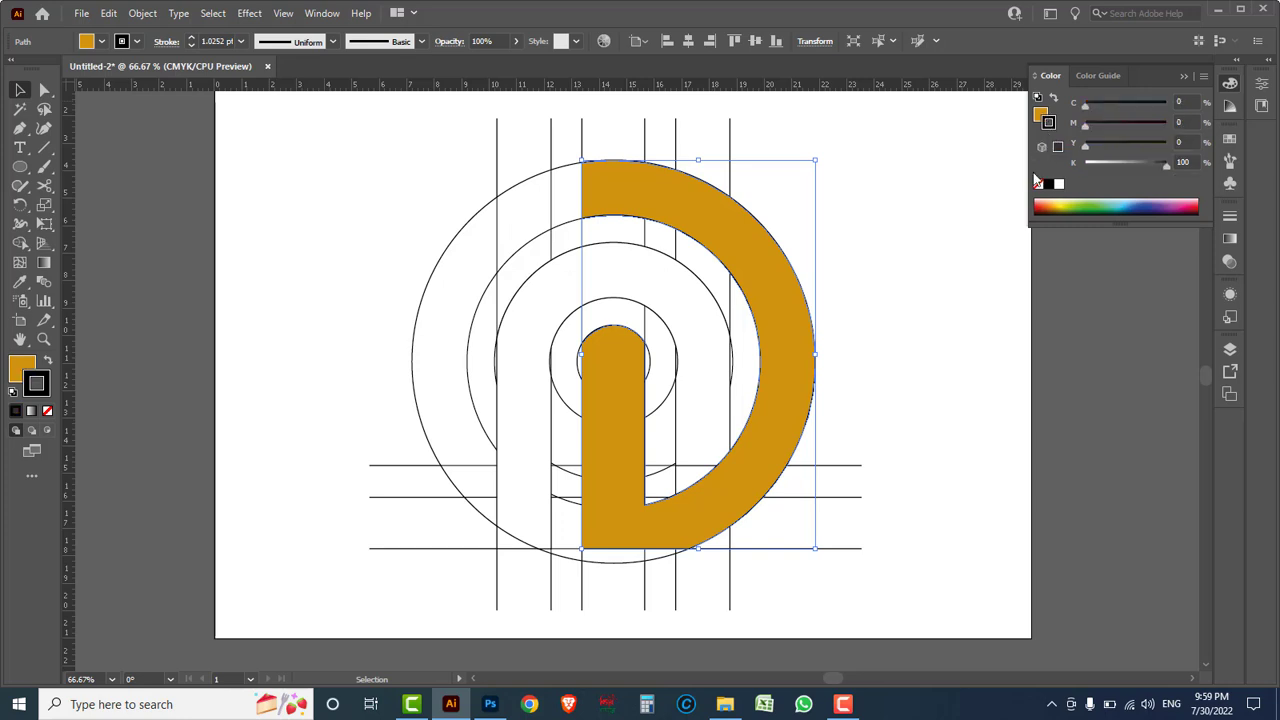
pyautogui.click(1038, 184)
pyautogui.click(1040, 114)
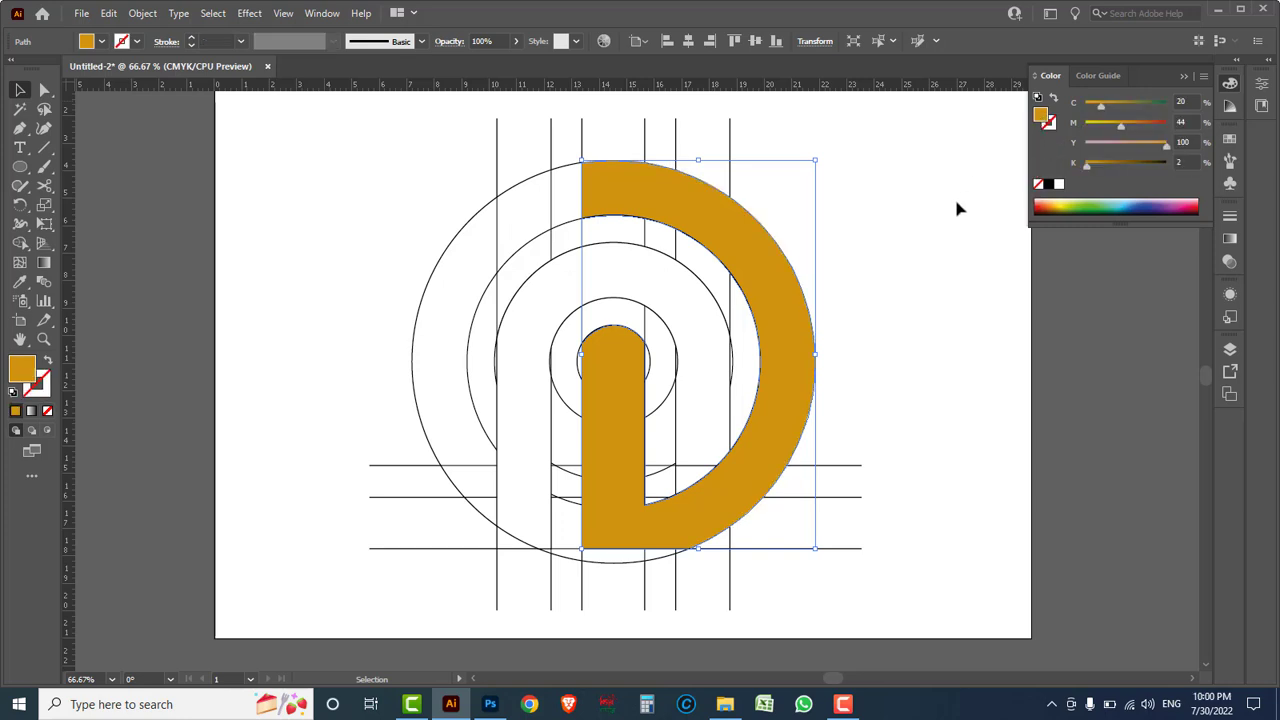
pyautogui.click(540, 278)
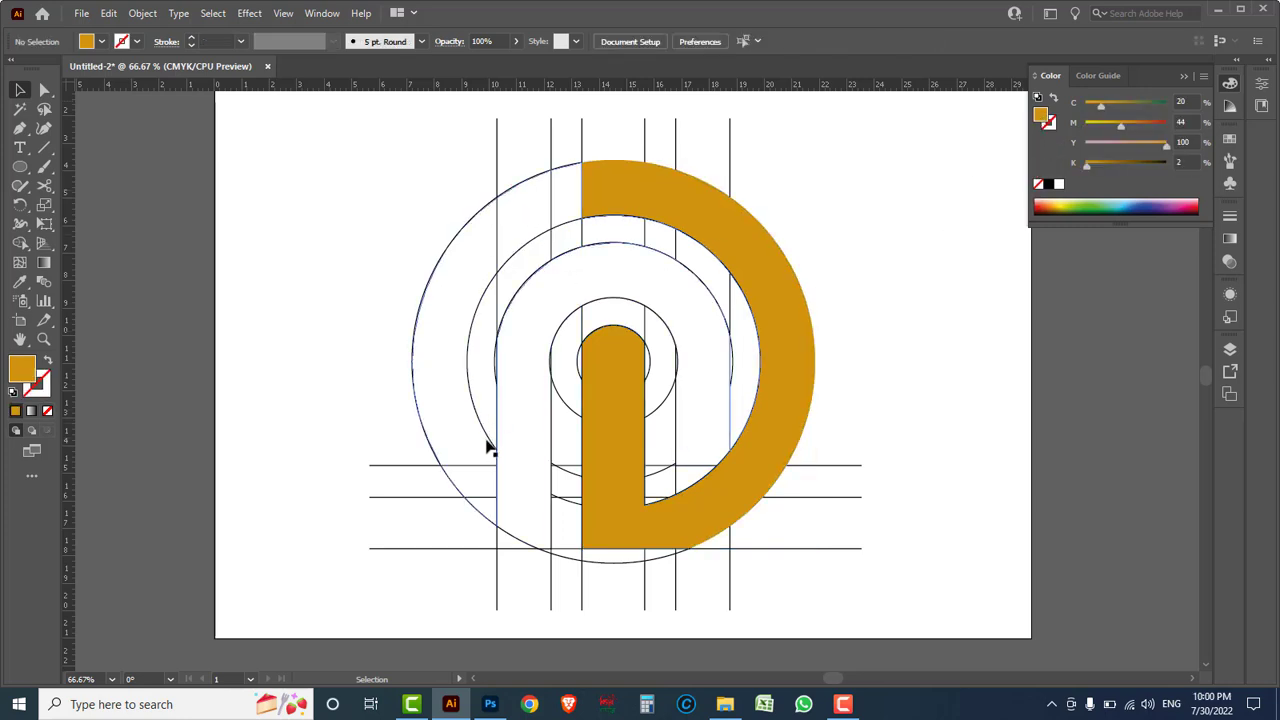
# - Copy the gold fill onto the n-shaped path with the Eyedropper, then select both gold shapes
pyautogui.click(497, 437)
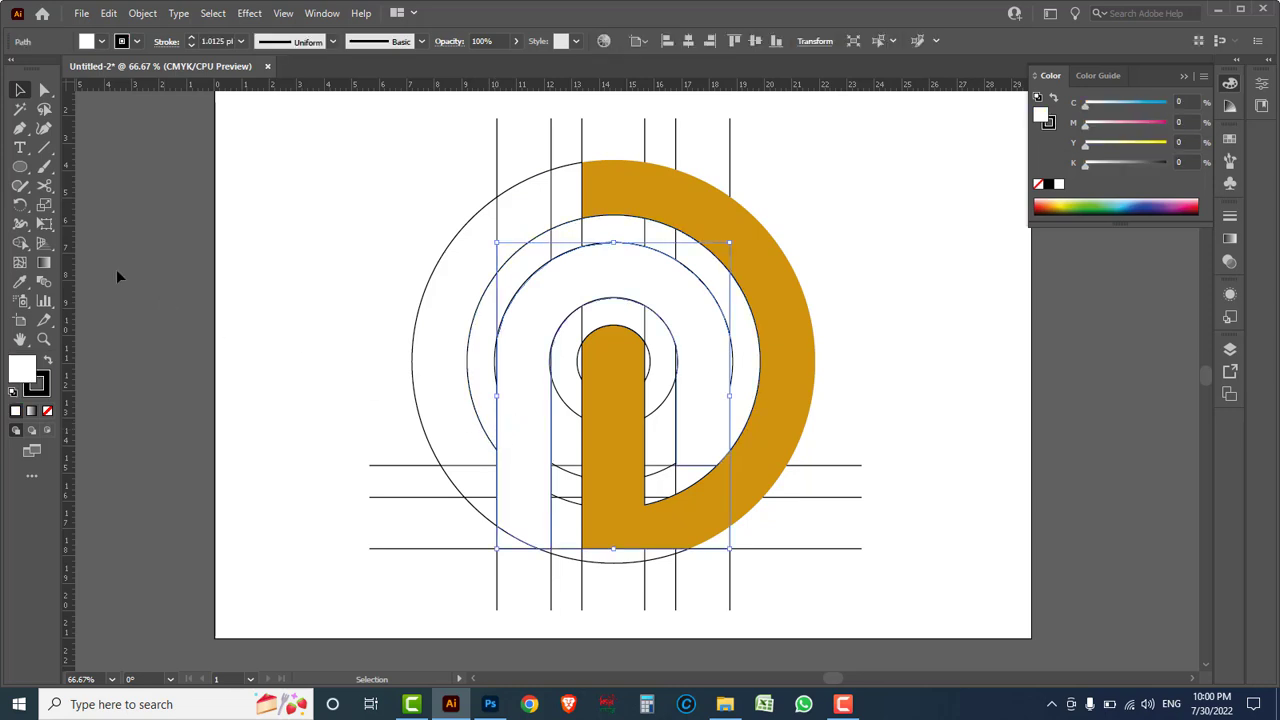
pyautogui.click(19, 284)
pyautogui.moveTo(19, 284); pyautogui.dragTo(92, 288)
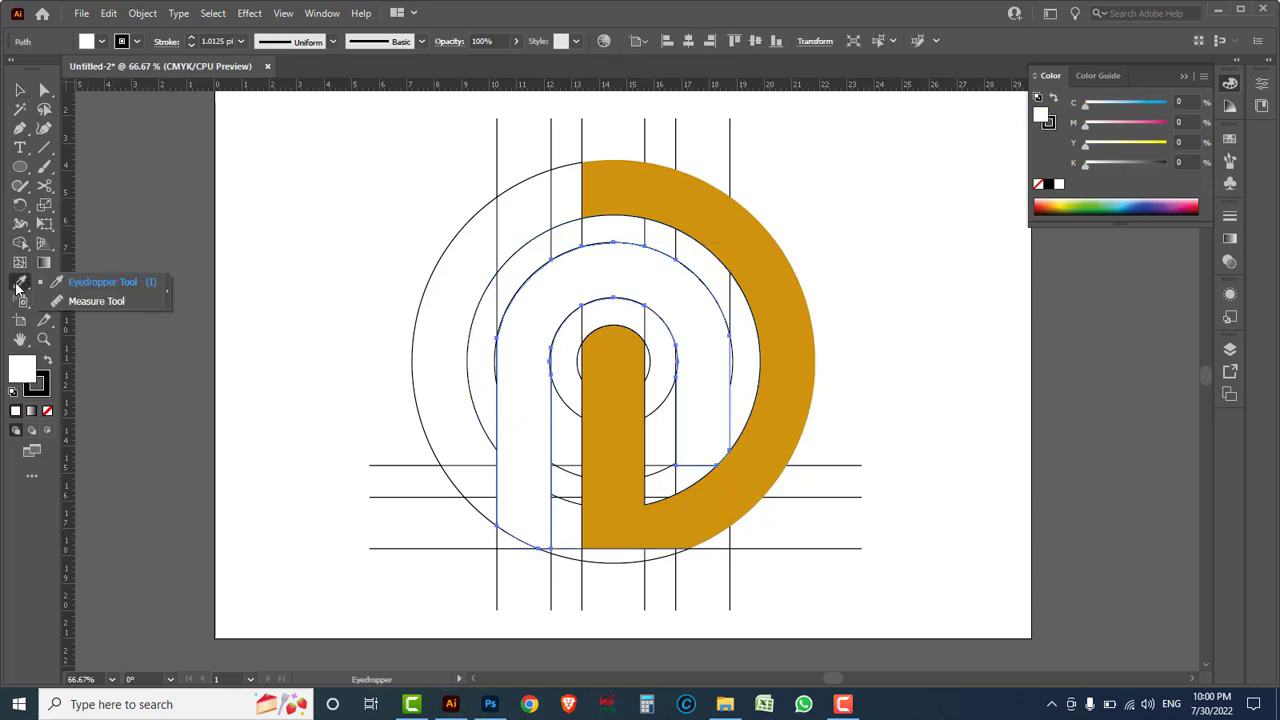
pyautogui.click(92, 288)
pyautogui.click(763, 263)
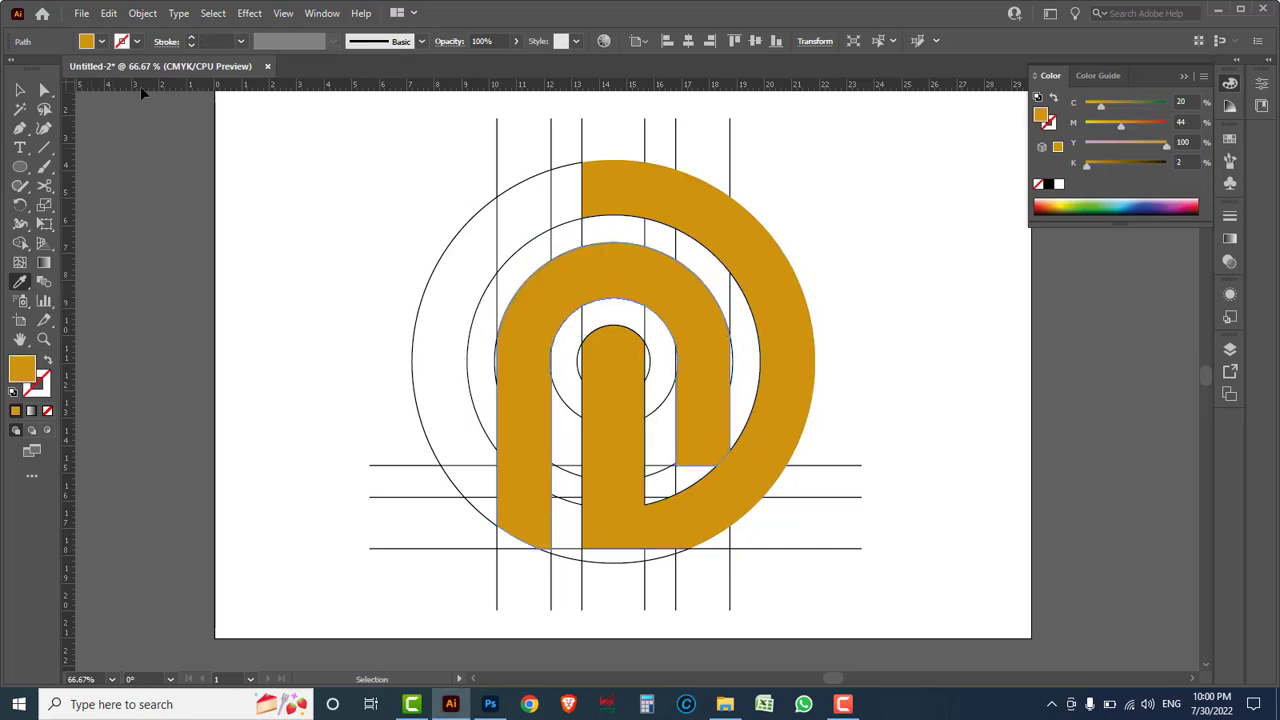
pyautogui.click(17, 93)
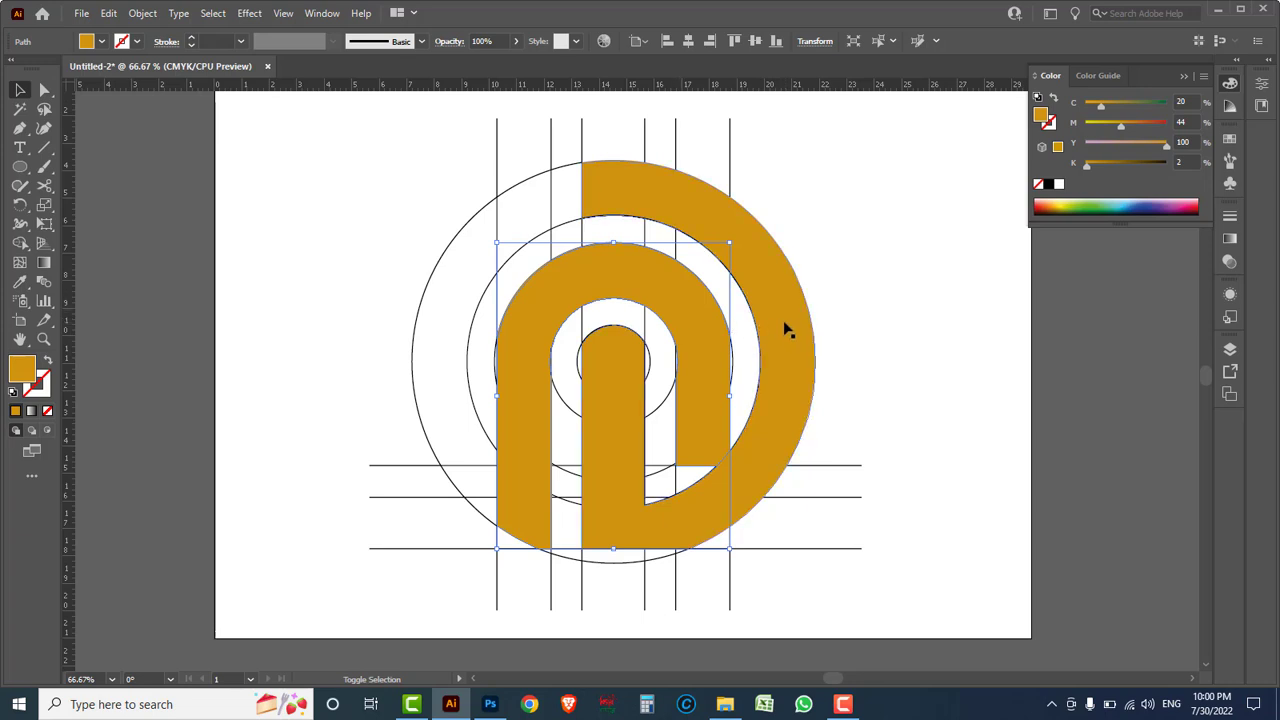
pyautogui.keyDown('shift'); pyautogui.click(786, 357); pyautogui.keyUp('shift')
# - Move the gold shapes aside and delete all construction circles and lines
pyautogui.moveTo(786, 357); pyautogui.dragTo(1156, 410)
pyautogui.moveTo(350, 166); pyautogui.dragTo(801, 584)
pyautogui.press('Delete')
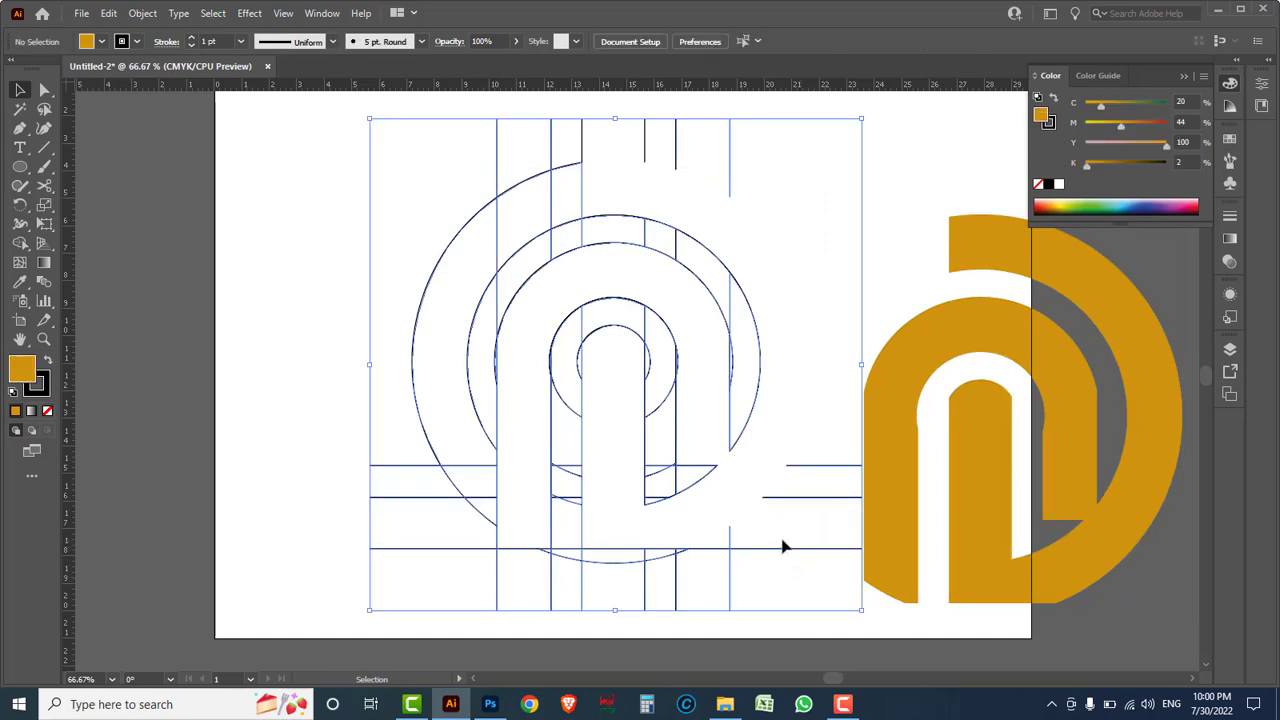
pyautogui.moveTo(760, 276); pyautogui.dragTo(516, 126)
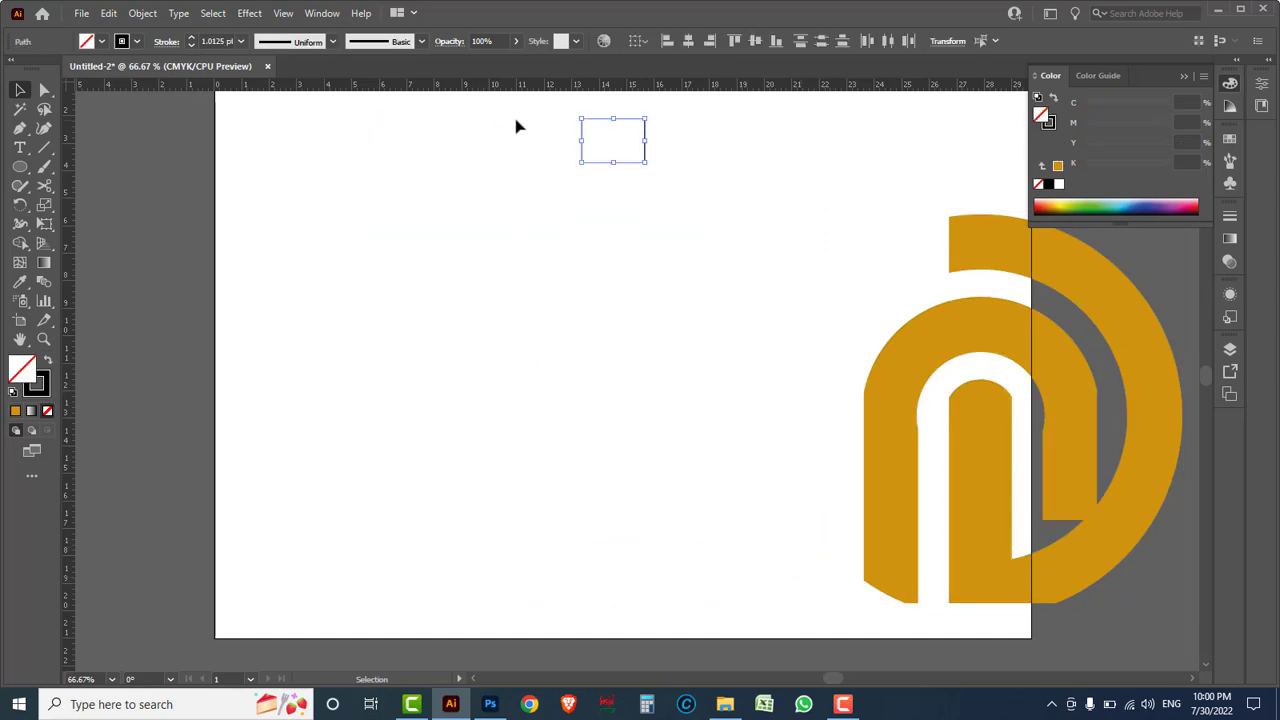
pyautogui.press('Delete')
# - Zoom out and move the gold nD logo back to the centre of the artboard
pyautogui.hotkey('ctrl', '-')
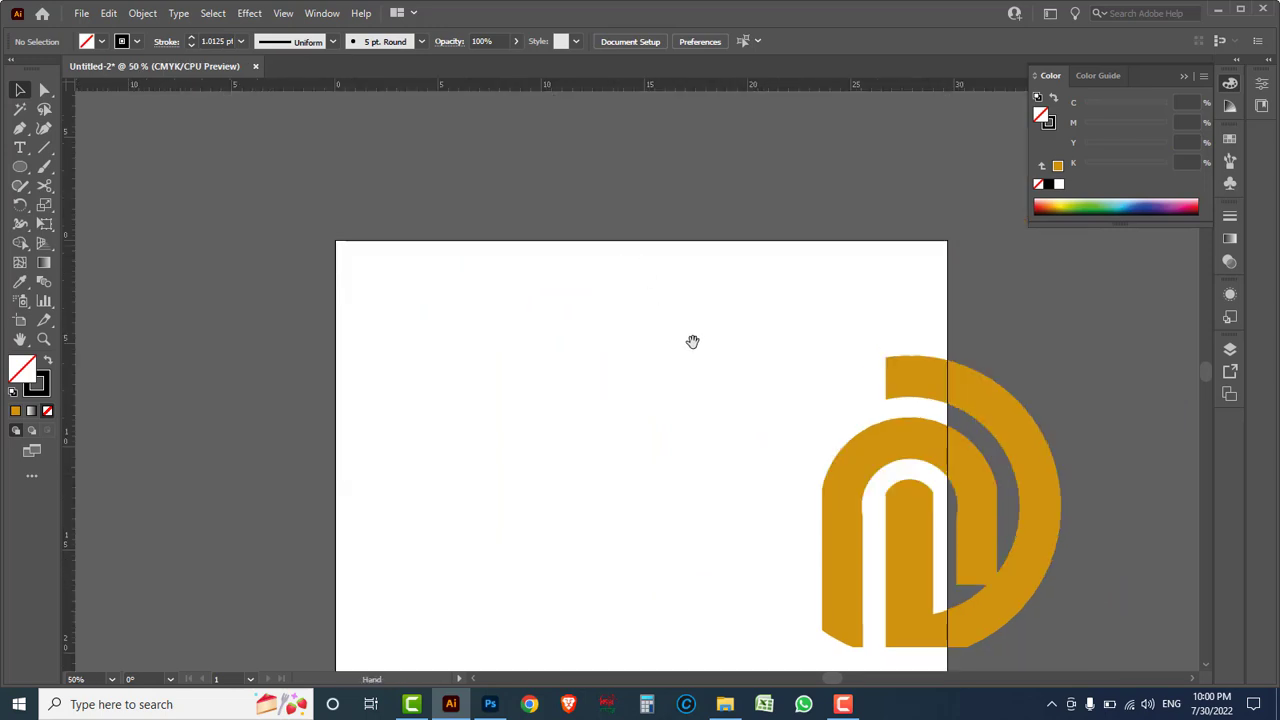
pyautogui.moveTo(692, 341); pyautogui.dragTo(648, 229)
pyautogui.moveTo(590, 193); pyautogui.dragTo(1031, 556)
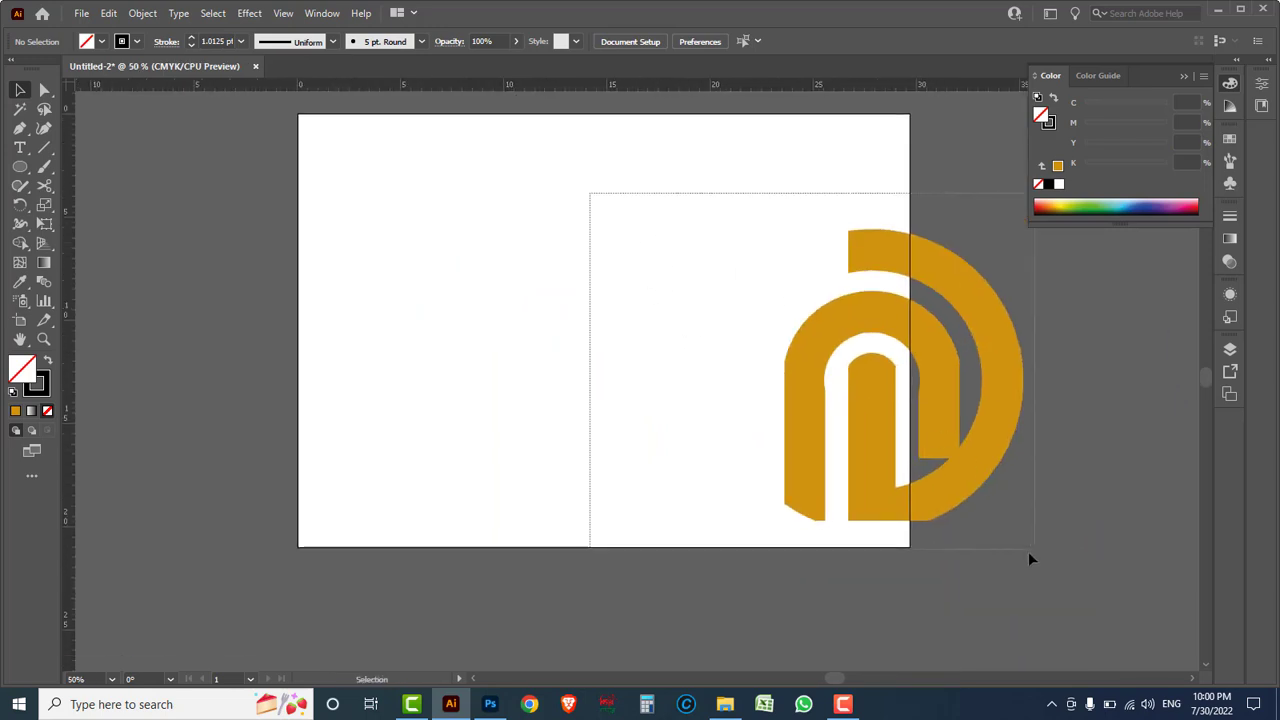
pyautogui.moveTo(939, 427); pyautogui.dragTo(589, 371)
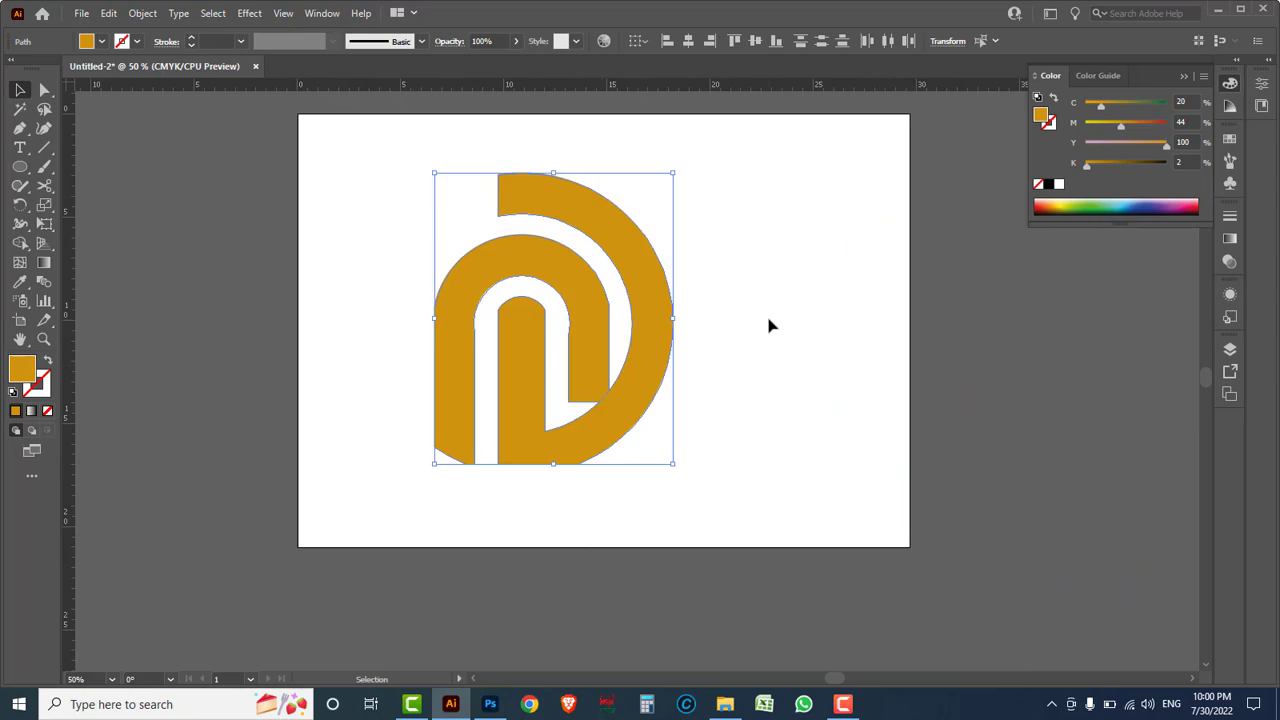
pyautogui.click(770, 325)
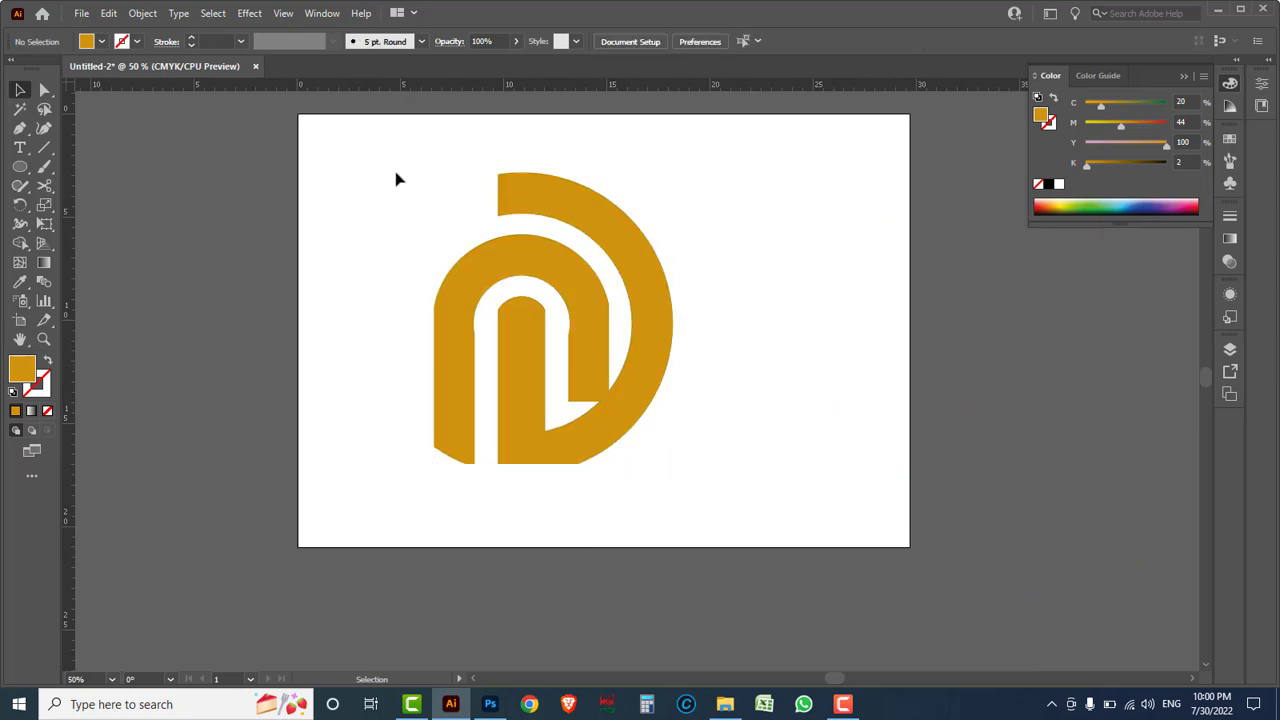
pyautogui.moveTo(380, 169); pyautogui.dragTo(705, 458)
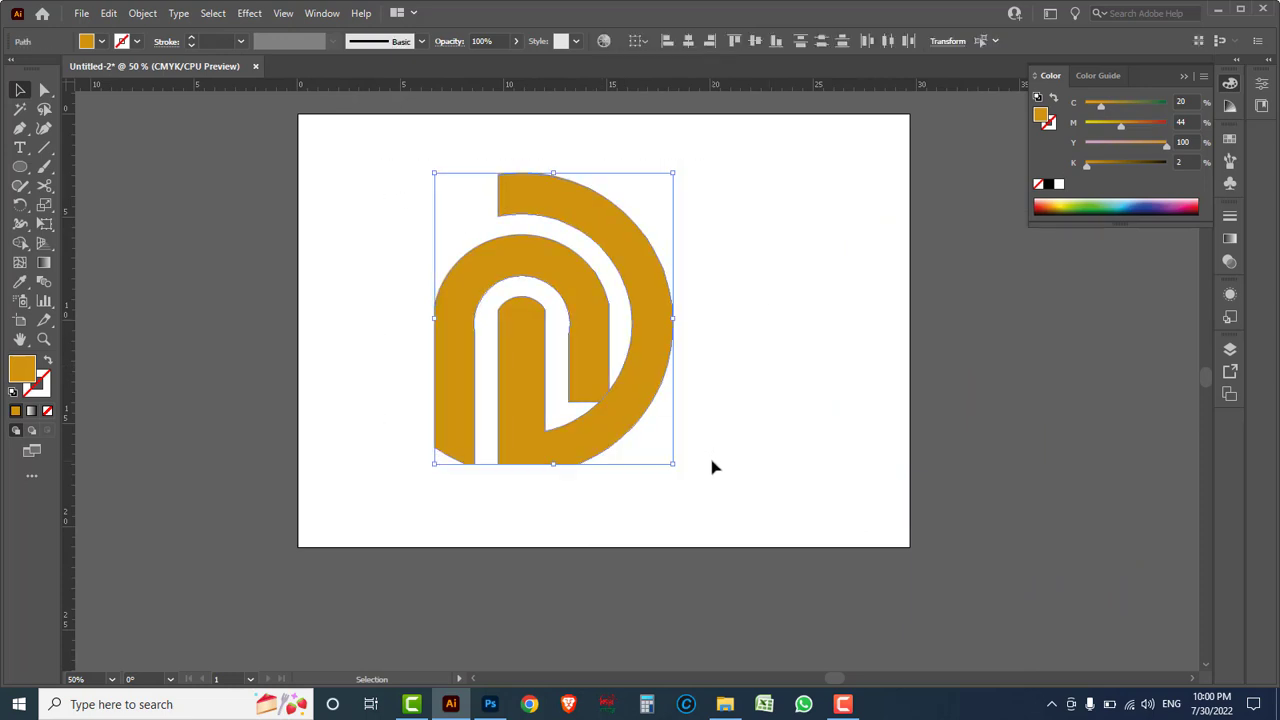
pyautogui.click(356, 291)
pyautogui.click(81, 13)
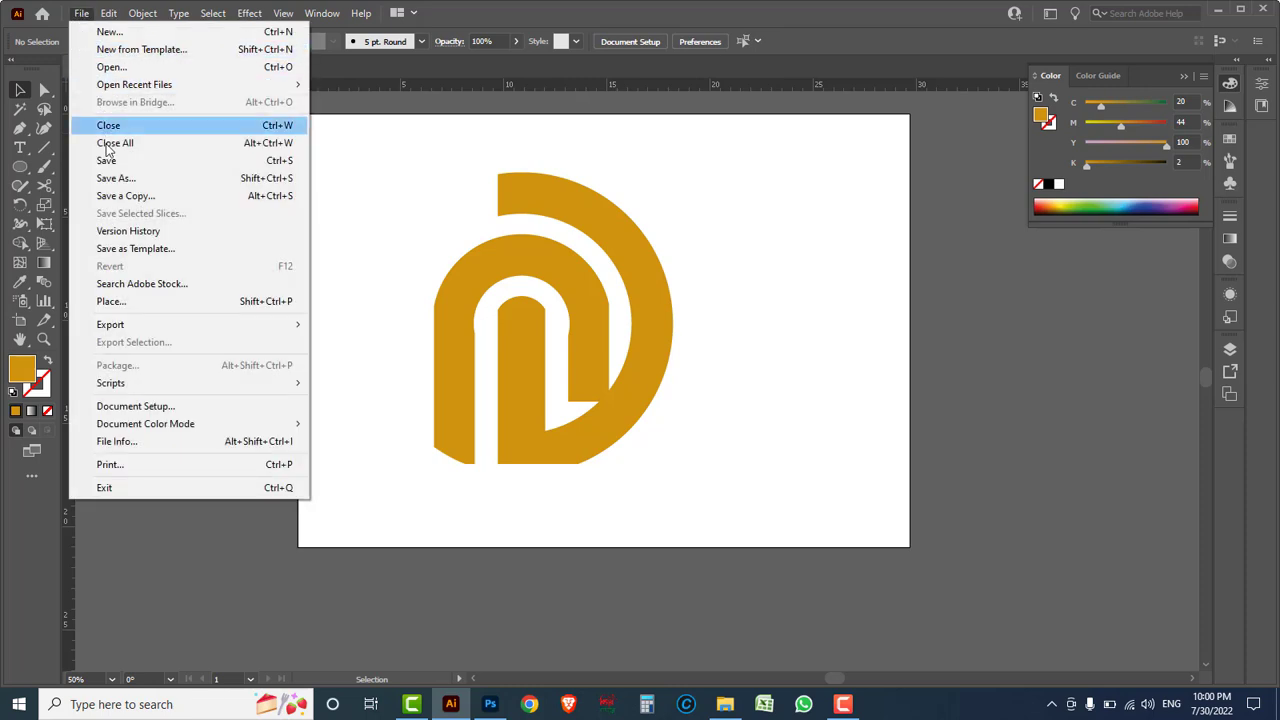
# - Save the logo to the Desktop as ND GOLDEN LOGO.ai with default Illustrator options
pyautogui.click(117, 179)
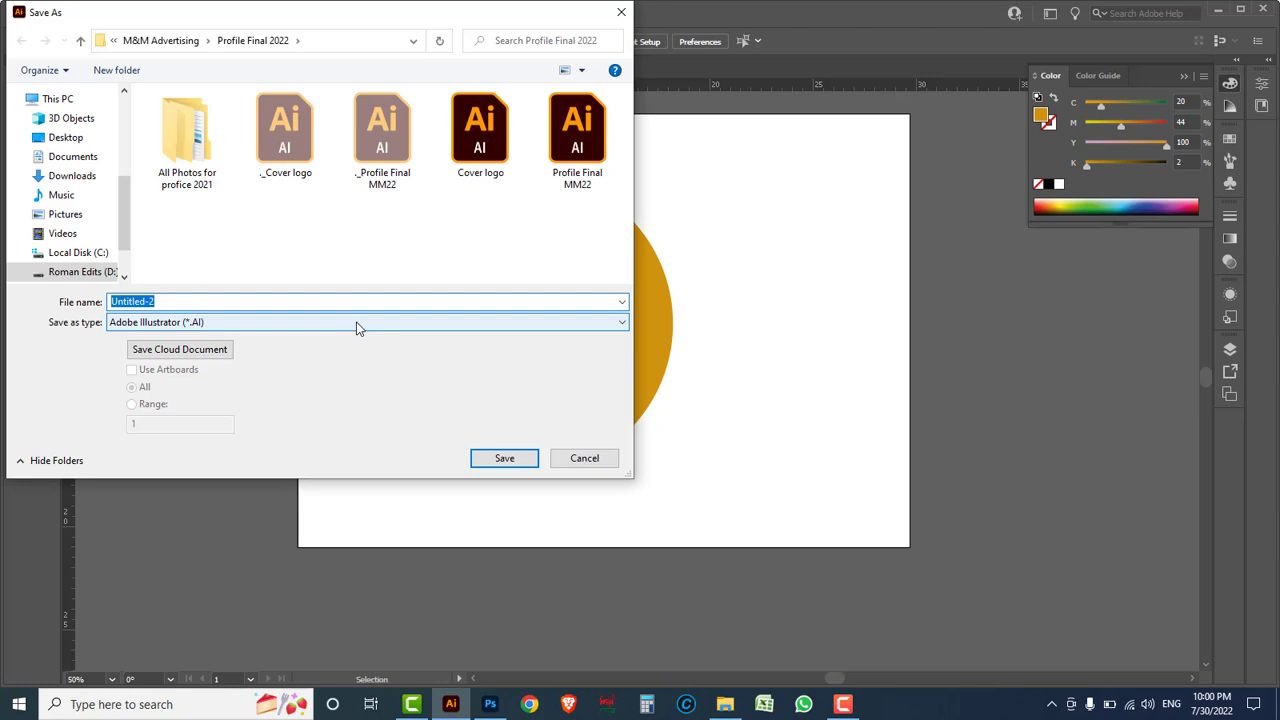
pyautogui.click(66, 137)
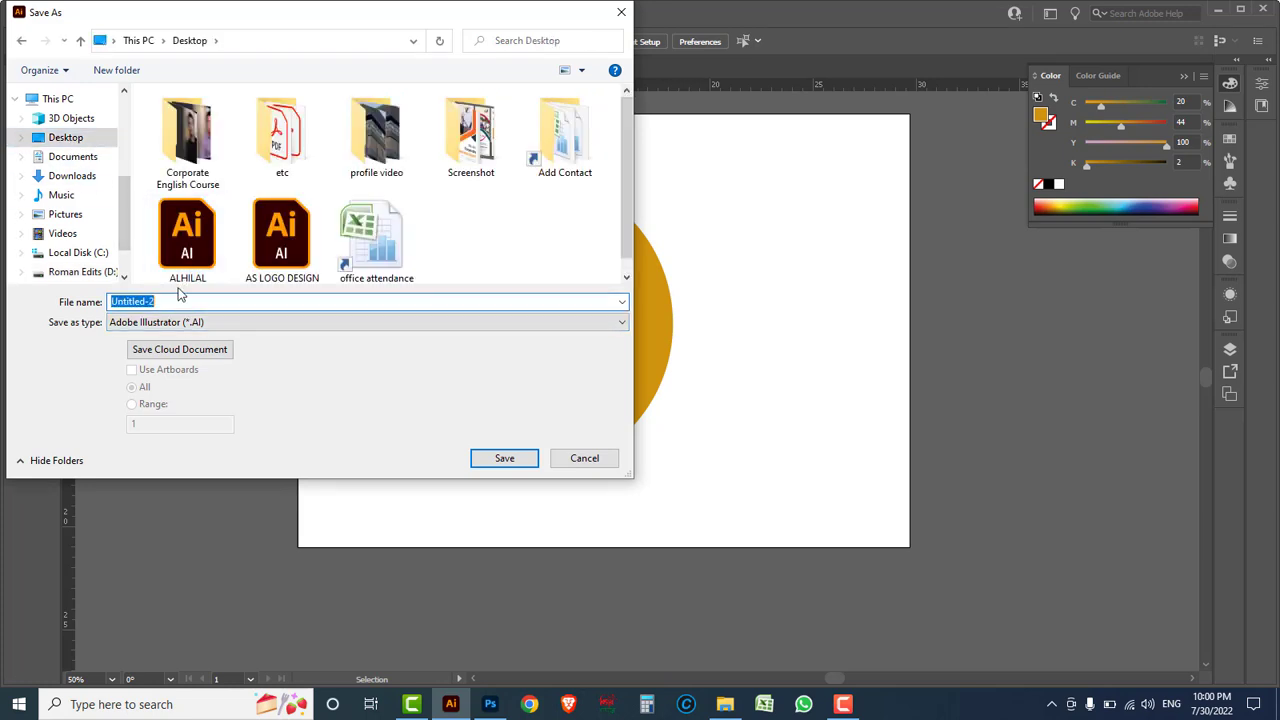
pyautogui.write('n')
pyautogui.press('BackSpace')
pyautogui.write('ND GOLDEN LOGO')
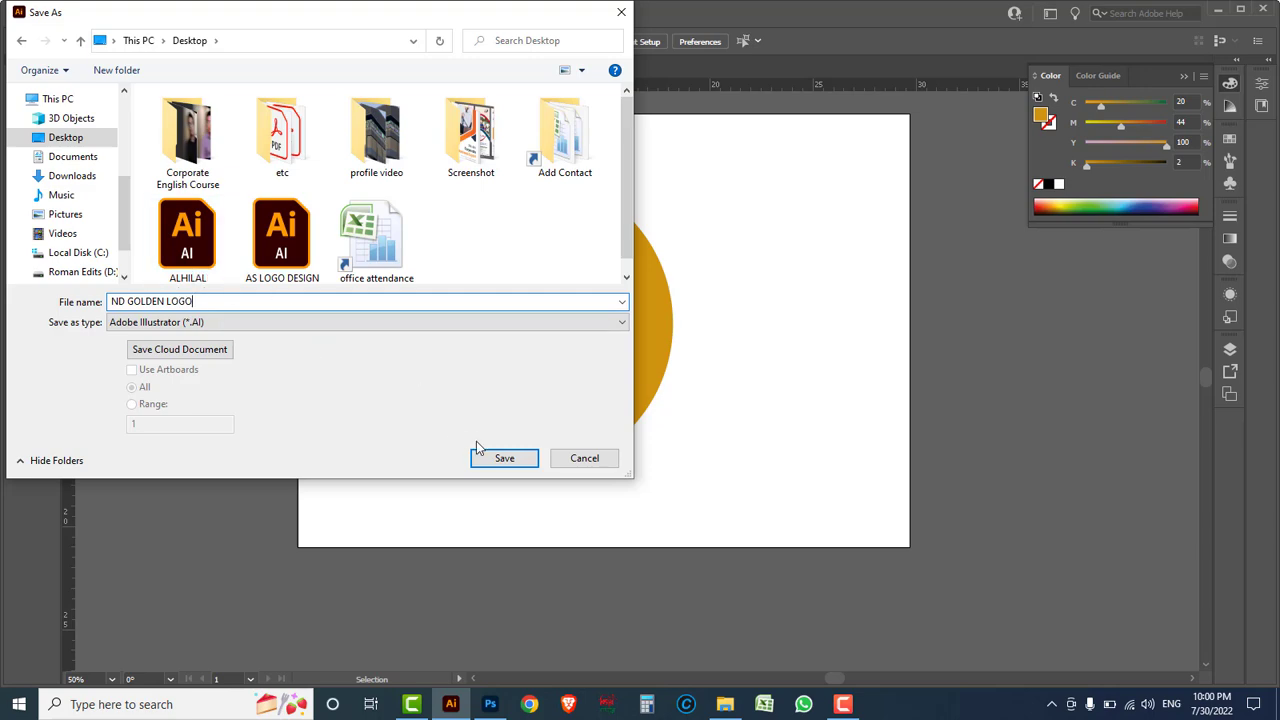
pyautogui.click(503, 458)
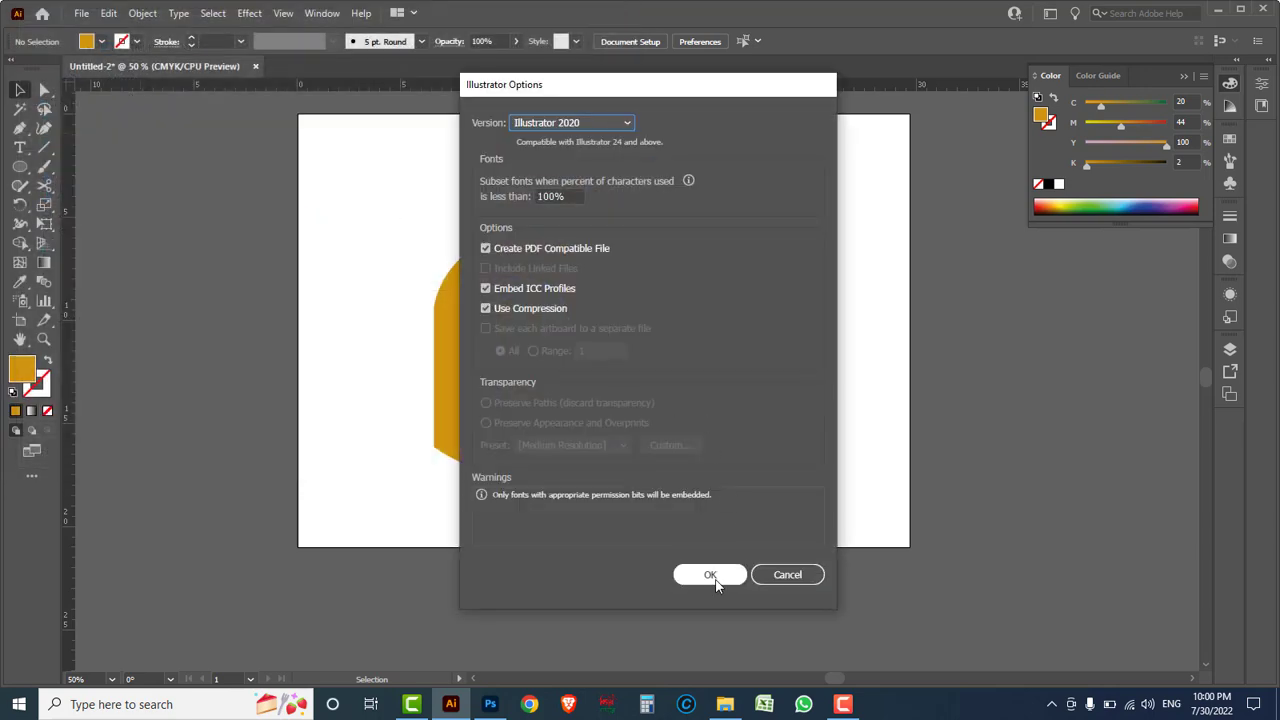
pyautogui.click(712, 575)
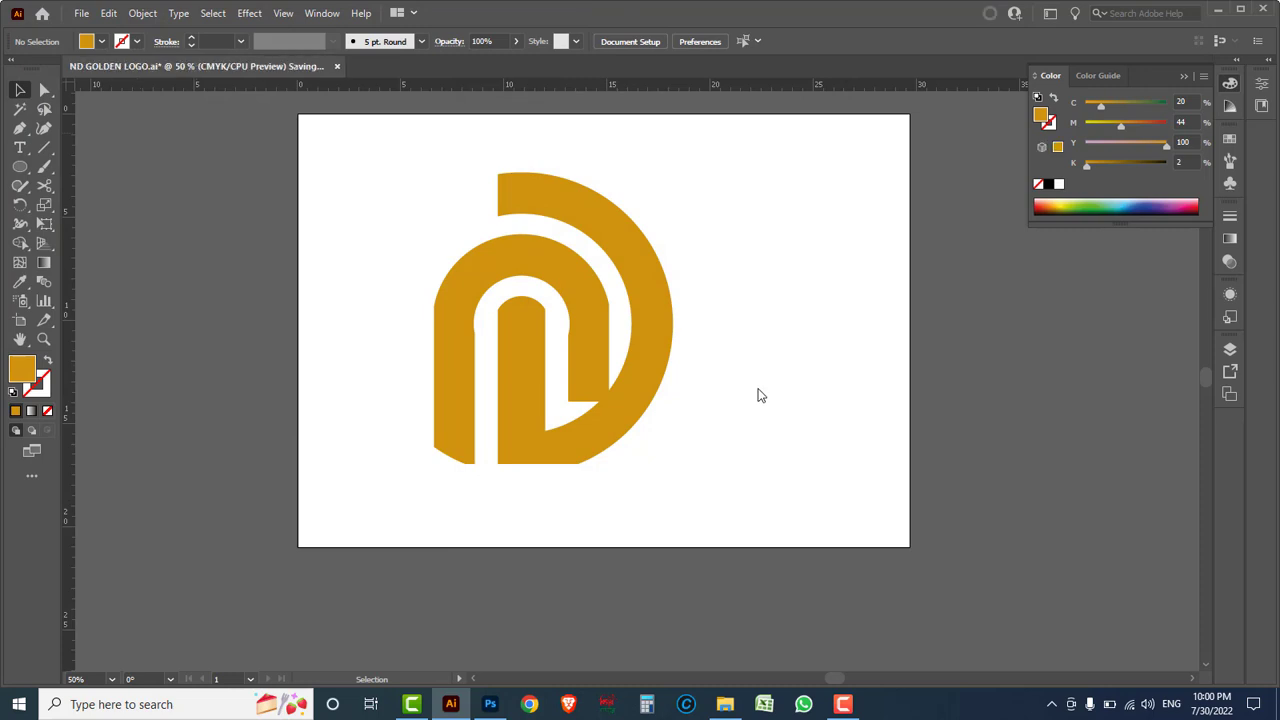
# - Select the whole gold logo, briefly checking its anchor points
pyautogui.moveTo(370, 147); pyautogui.dragTo(766, 478)
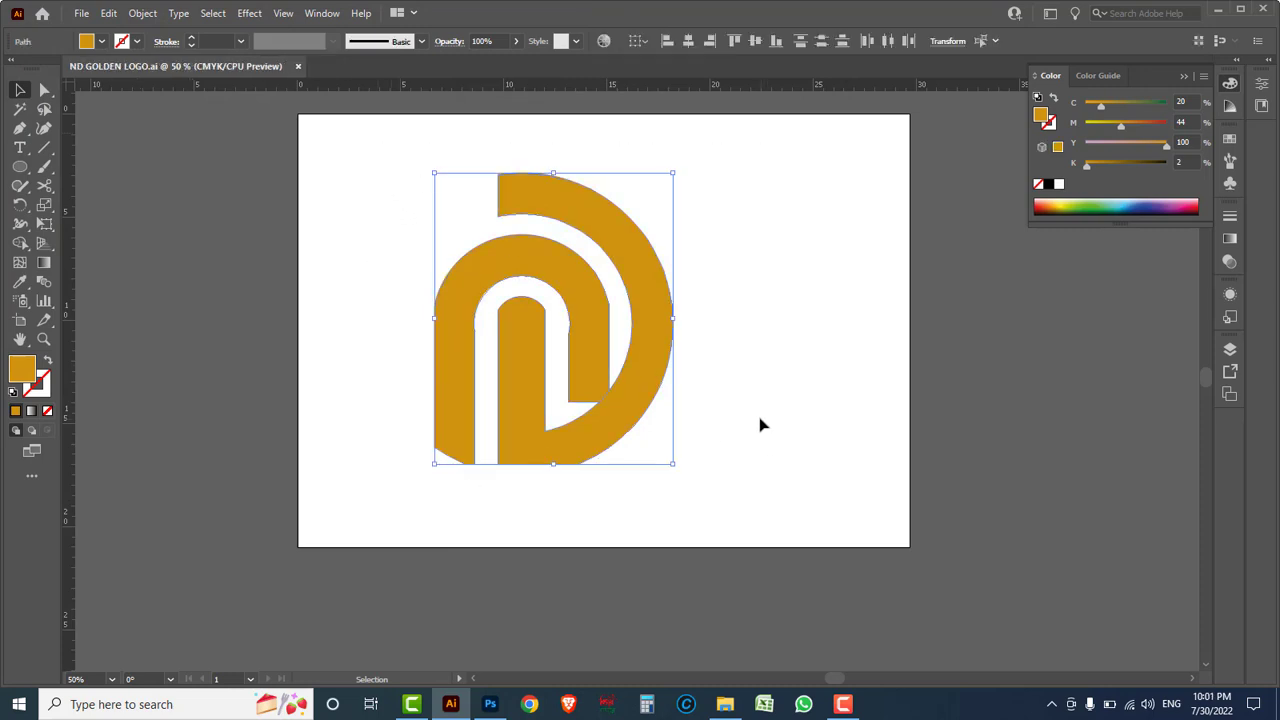
pyautogui.press('a')
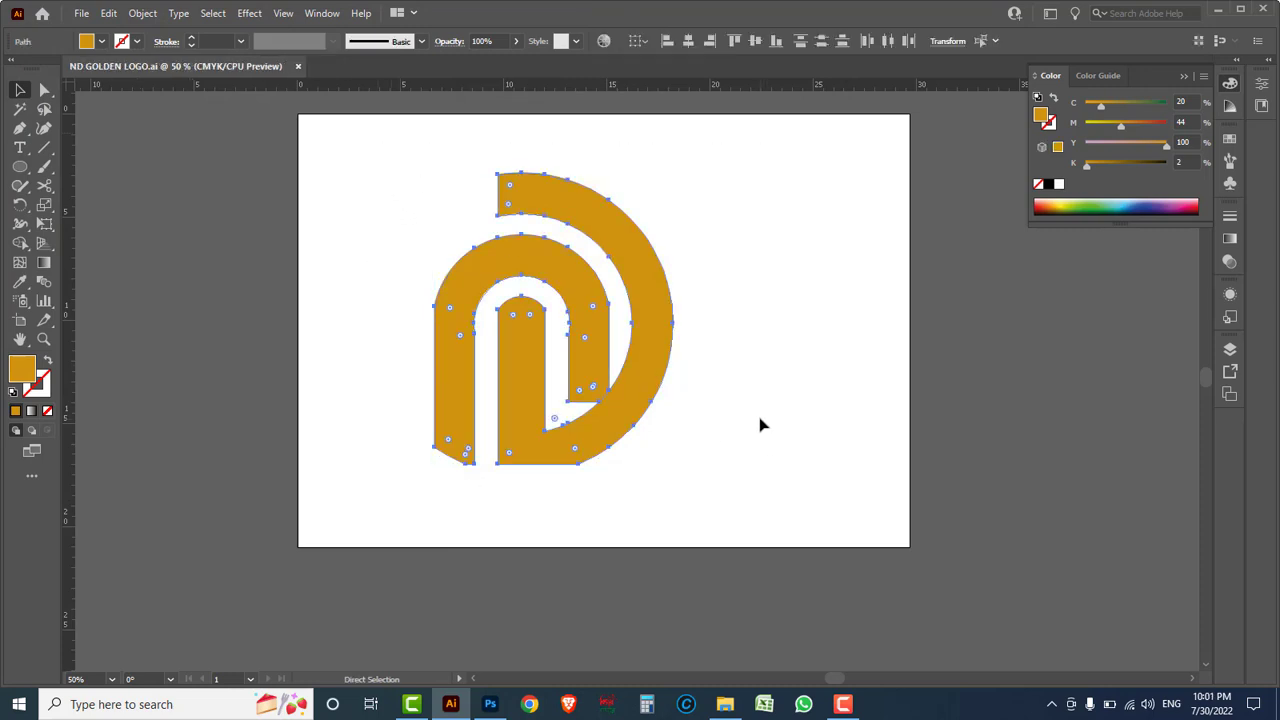
pyautogui.press('v')
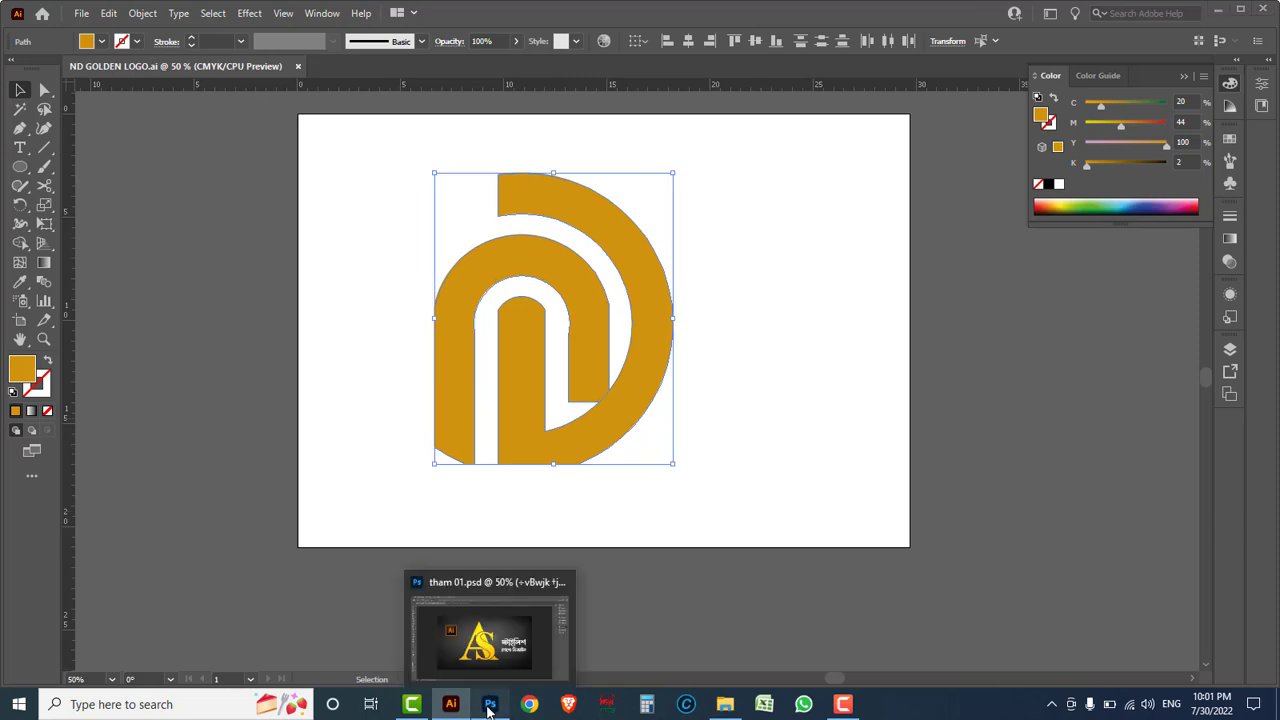
pyautogui.click(490, 704)
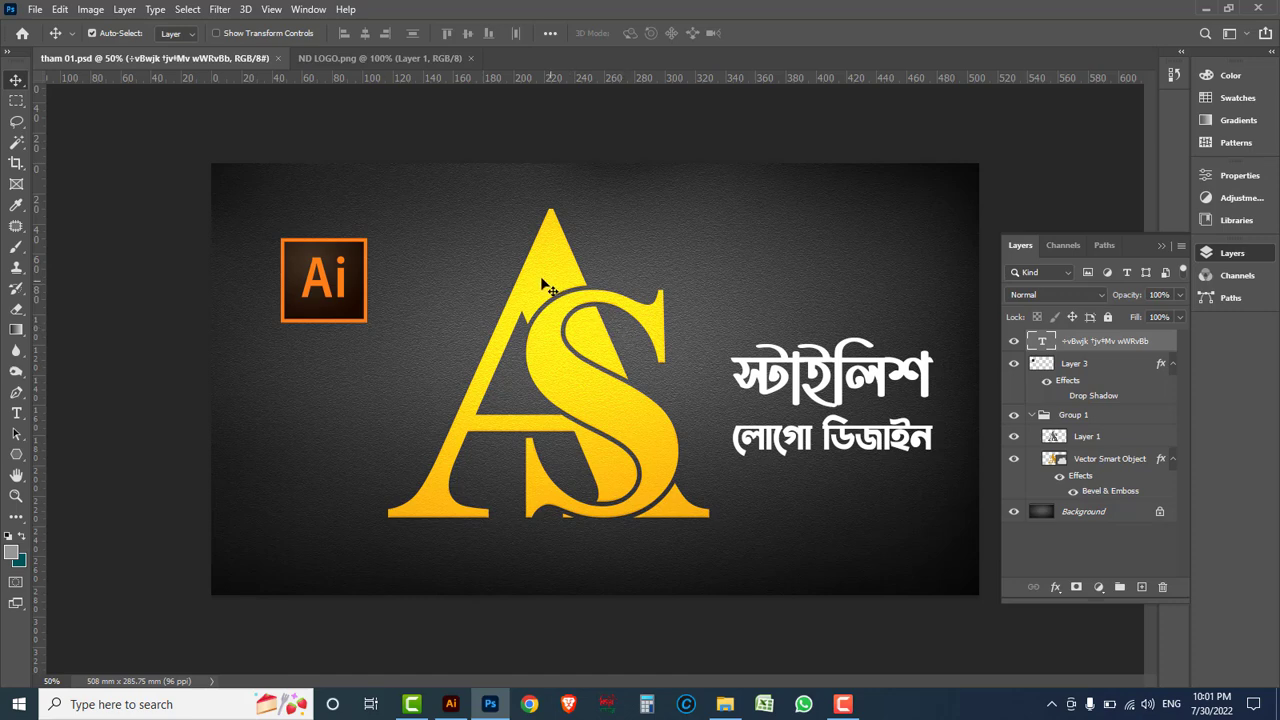
# - Delete Layer 1 and the old AS logo smart object layer, then paste in the nD logo
pyautogui.click(1127, 434)
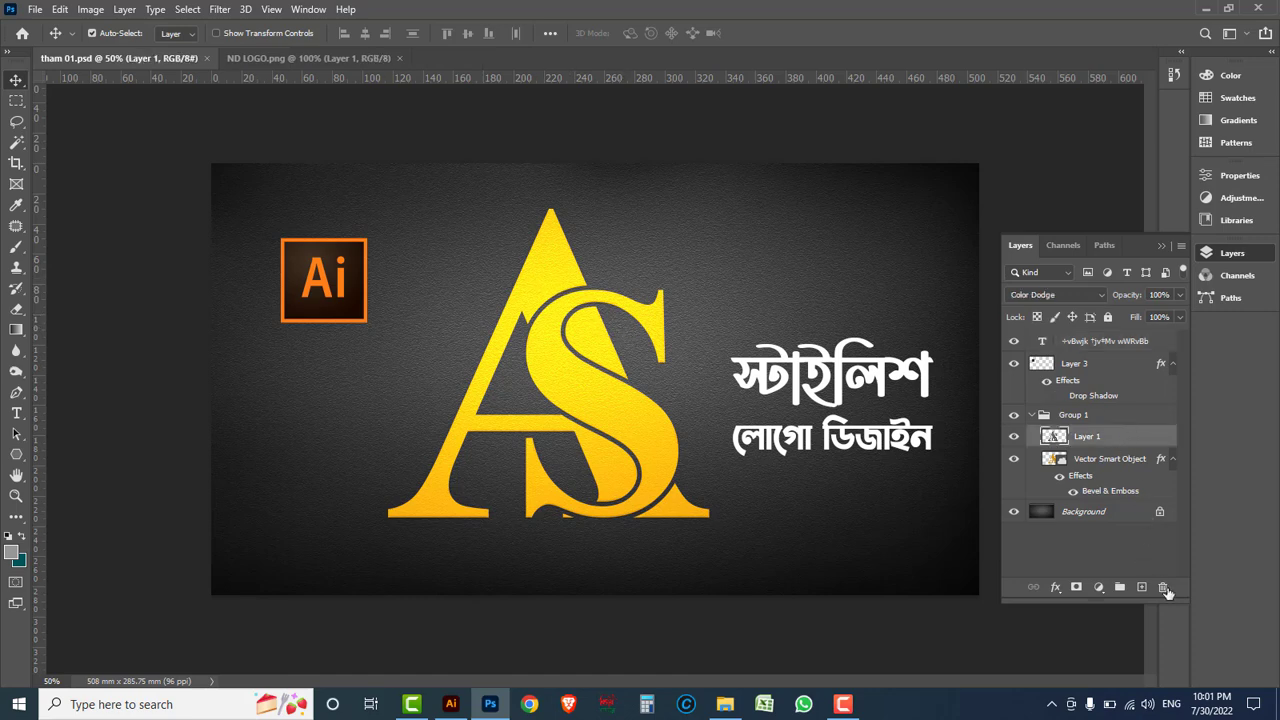
pyautogui.click(1164, 589)
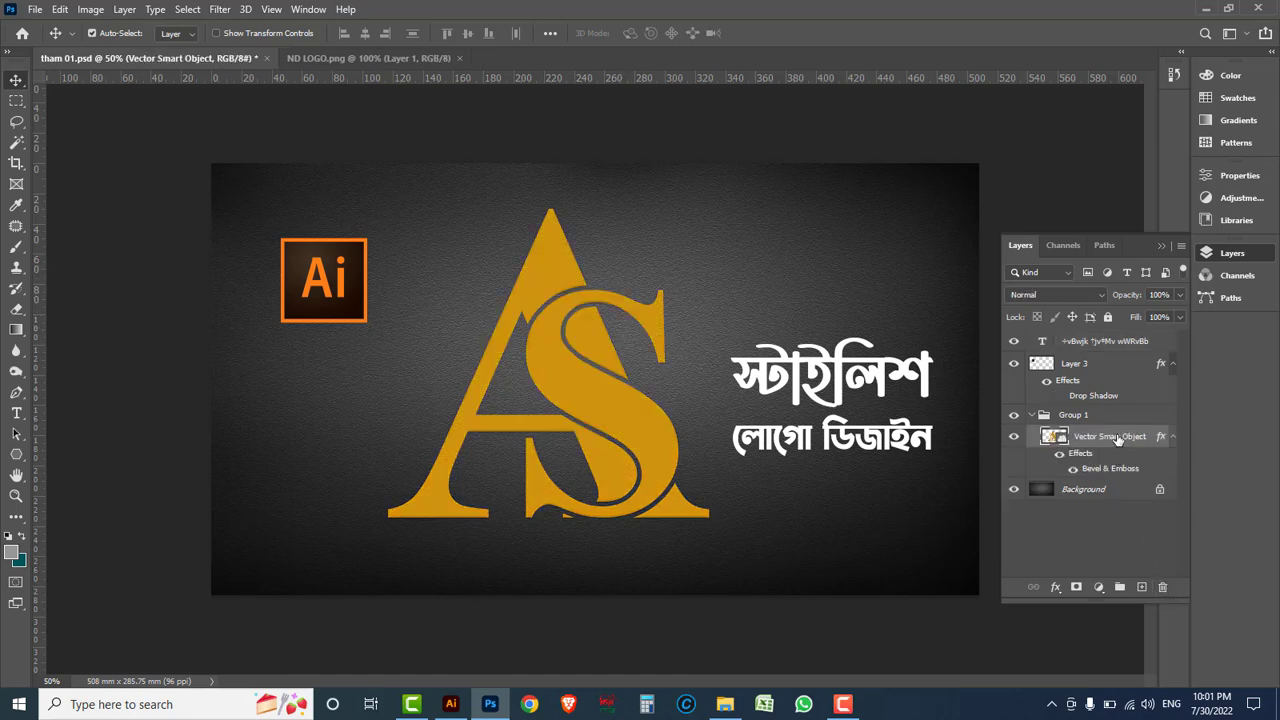
pyautogui.click(1162, 589)
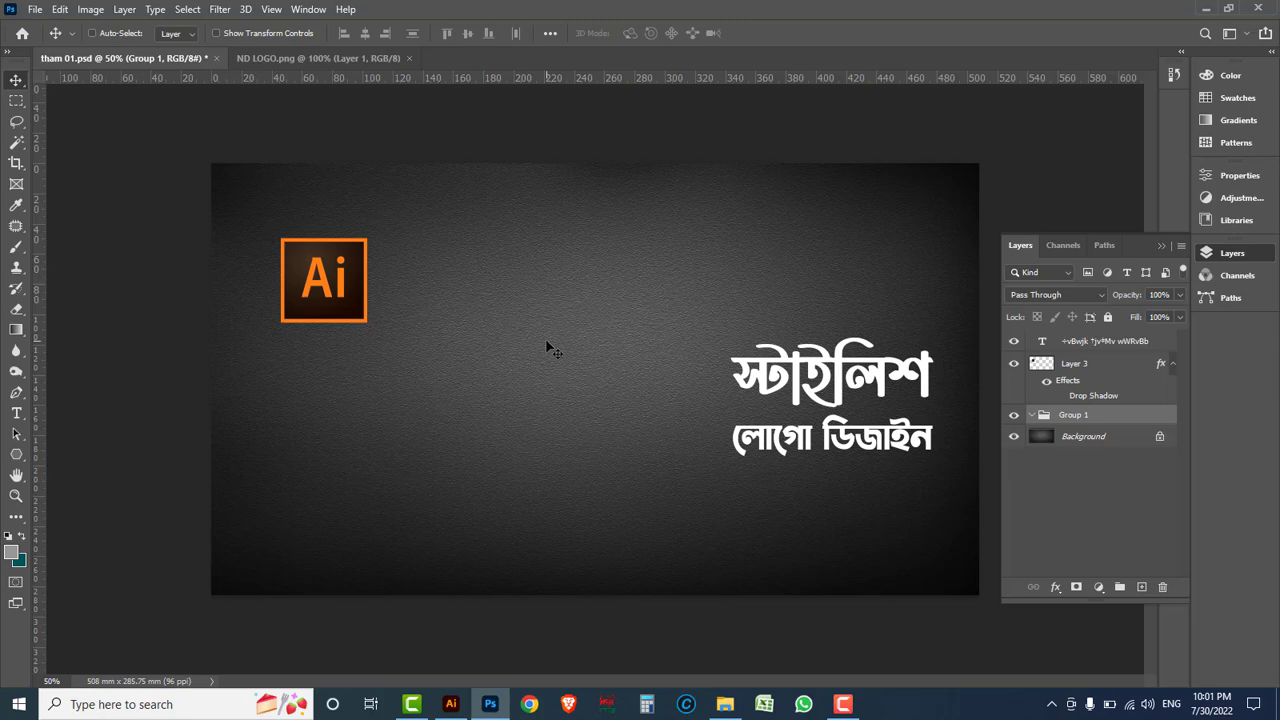
pyautogui.hotkey('ctrl', 'v')
# - Place the pasted nD logo as a layer, scale it to about 151% beside the Bengali title
pyautogui.click(698, 189)
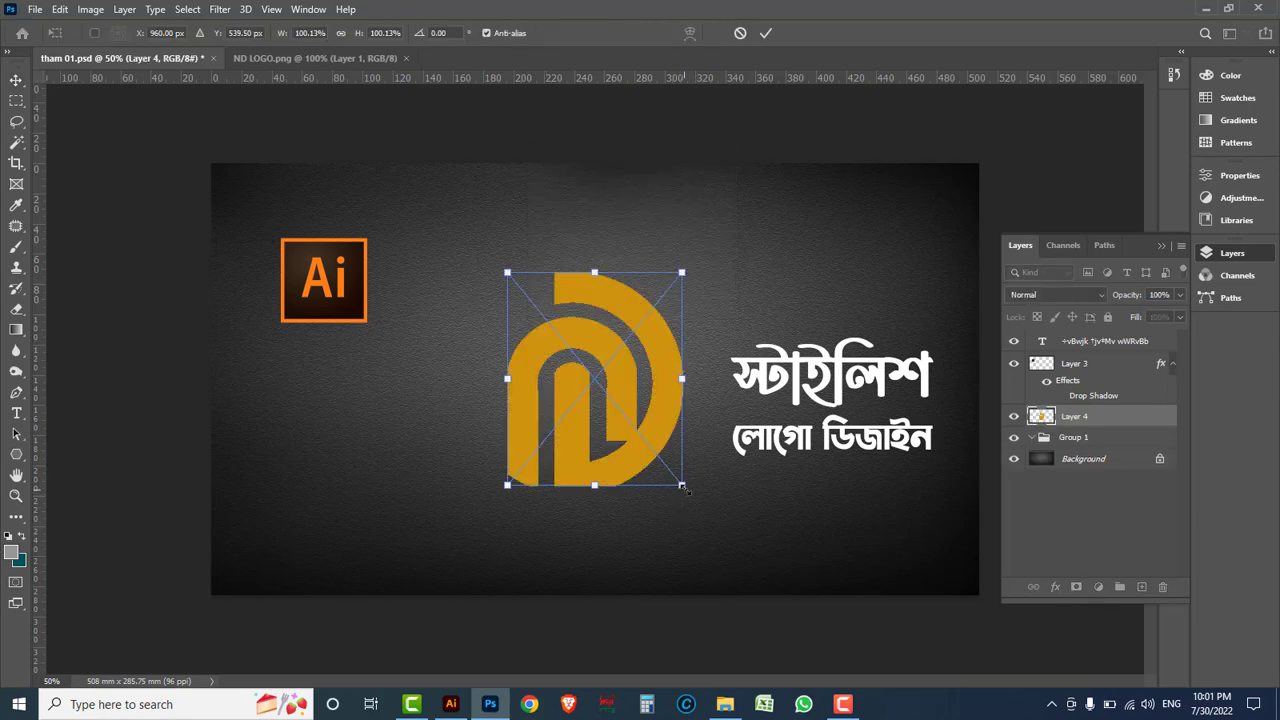
pyautogui.moveTo(682, 487); pyautogui.dragTo(720, 528)
pyautogui.moveTo(674, 446); pyautogui.dragTo(642, 428)
pyautogui.moveTo(684, 517); pyautogui.dragTo(690, 527)
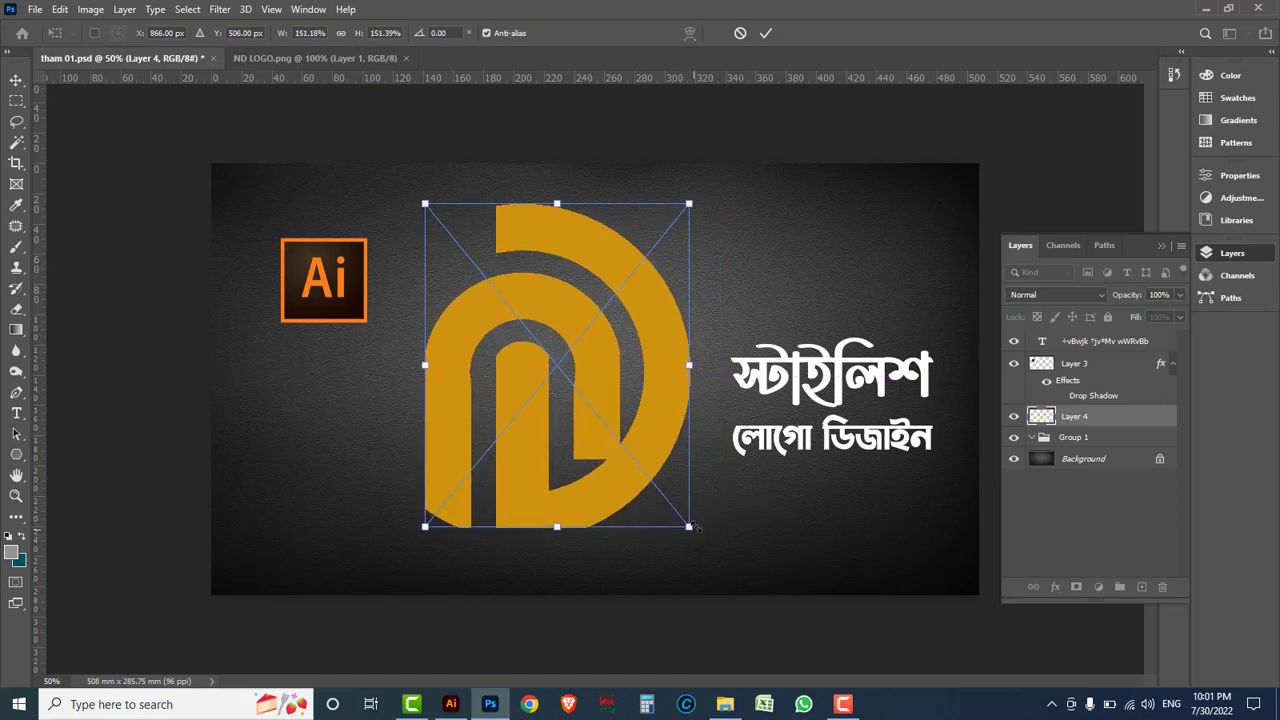
pyautogui.moveTo(665, 448); pyautogui.dragTo(667, 451)
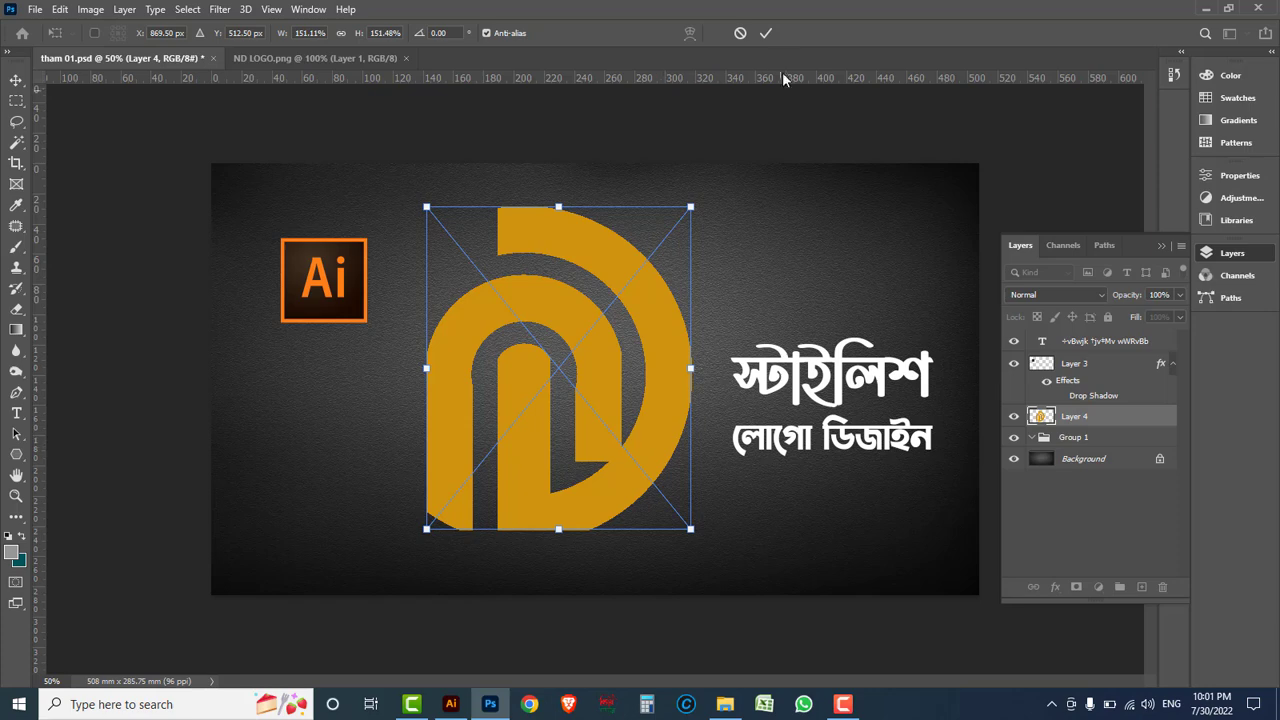
pyautogui.click(766, 33)
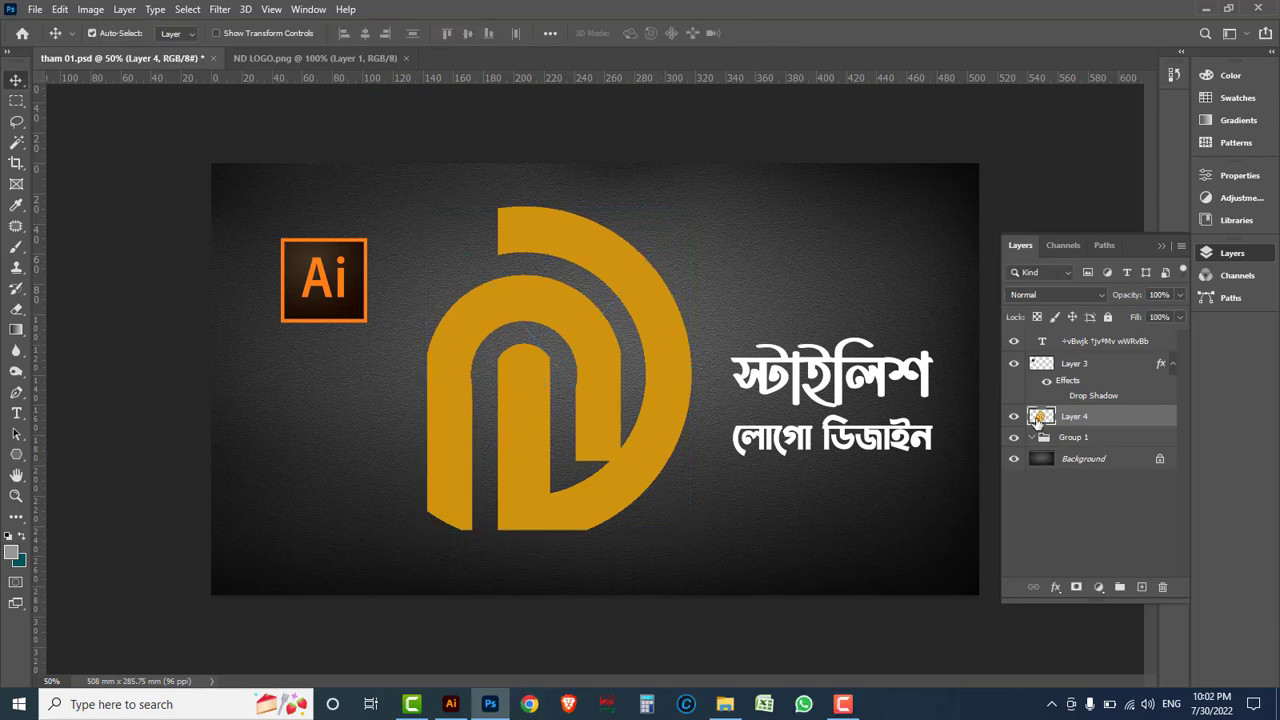
# - Load the logo's pixel selection and copy that area of the Background into a new Layer 5
pyautogui.rightClick(1037, 421)
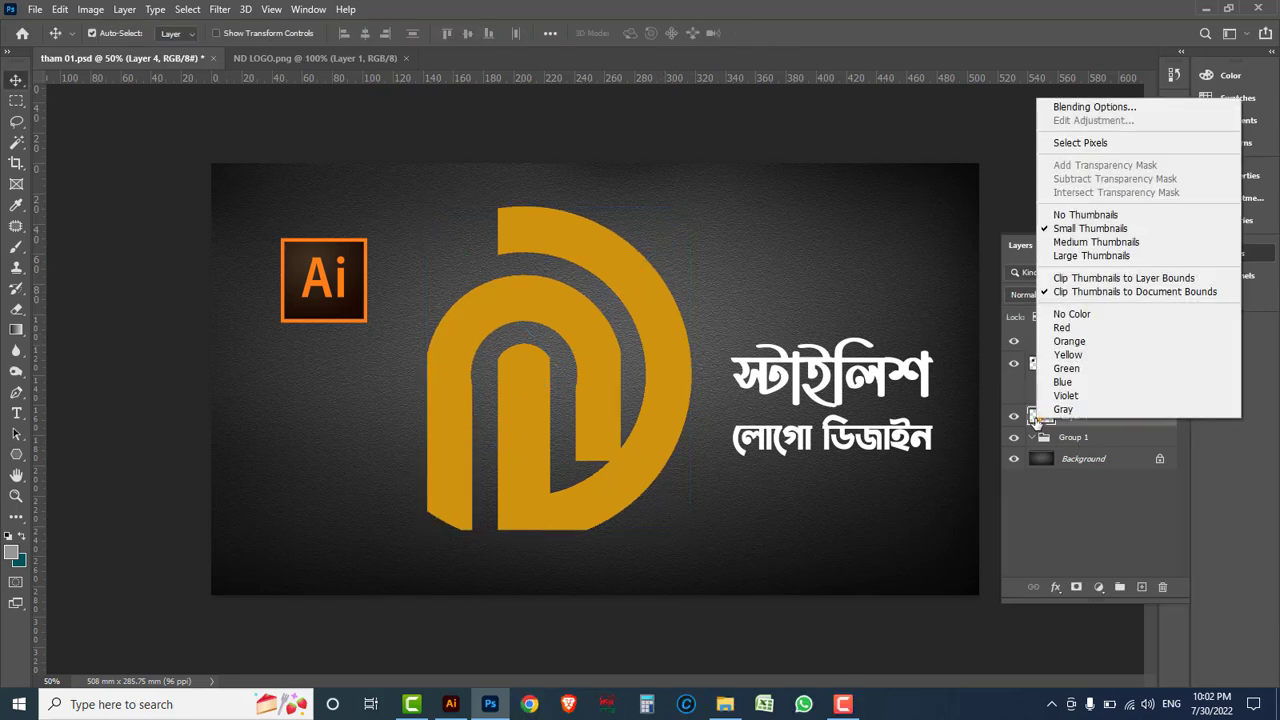
pyautogui.click(1073, 145)
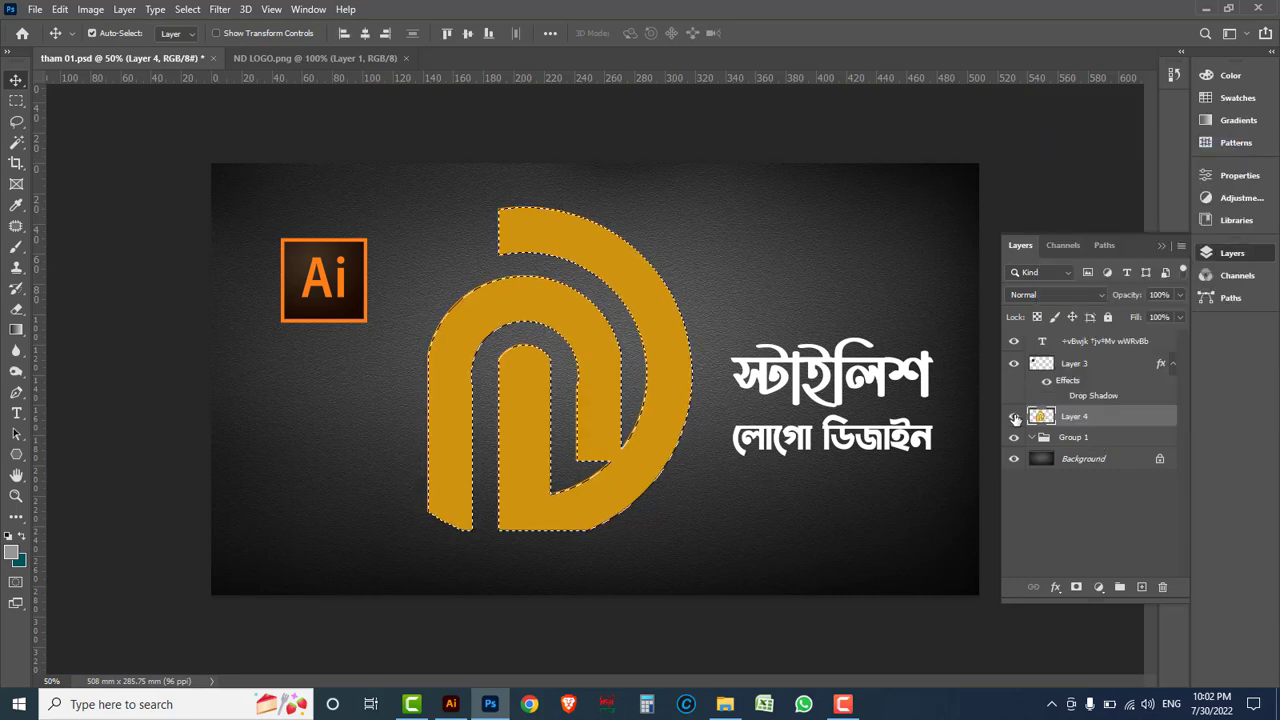
pyautogui.click(1014, 418)
pyautogui.click(1105, 460)
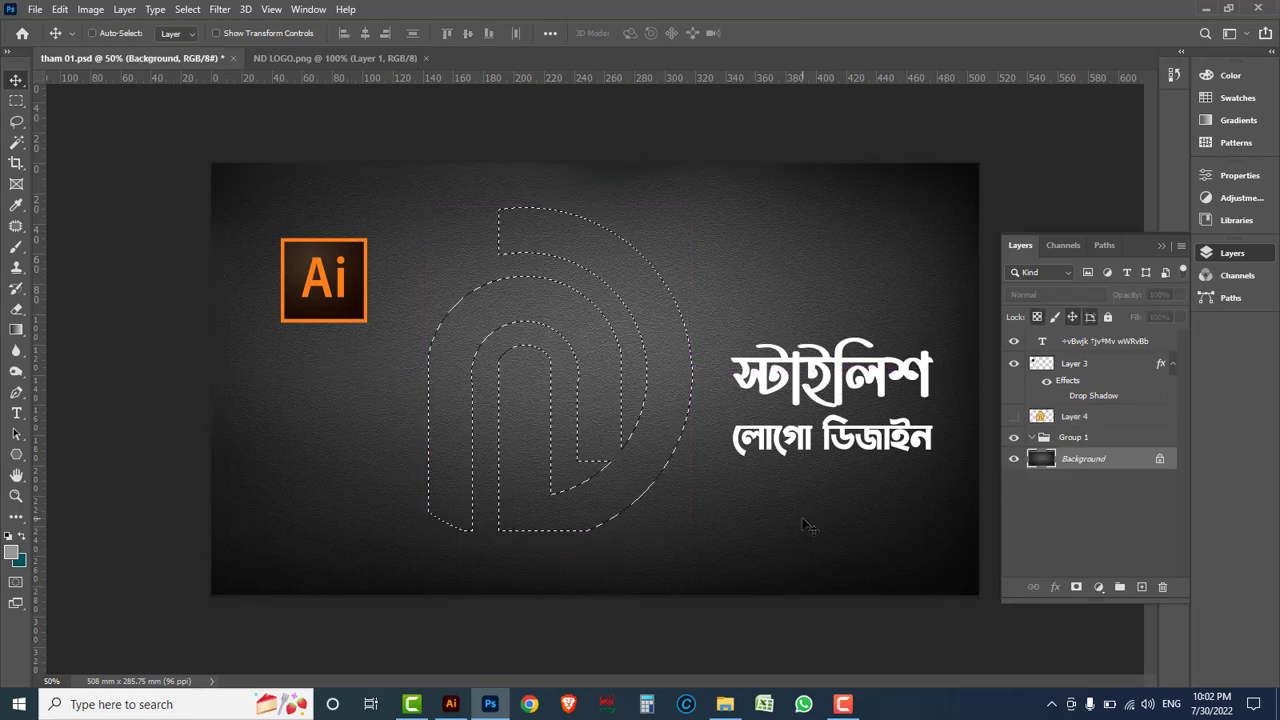
pyautogui.hotkey('ctrl', 'j')
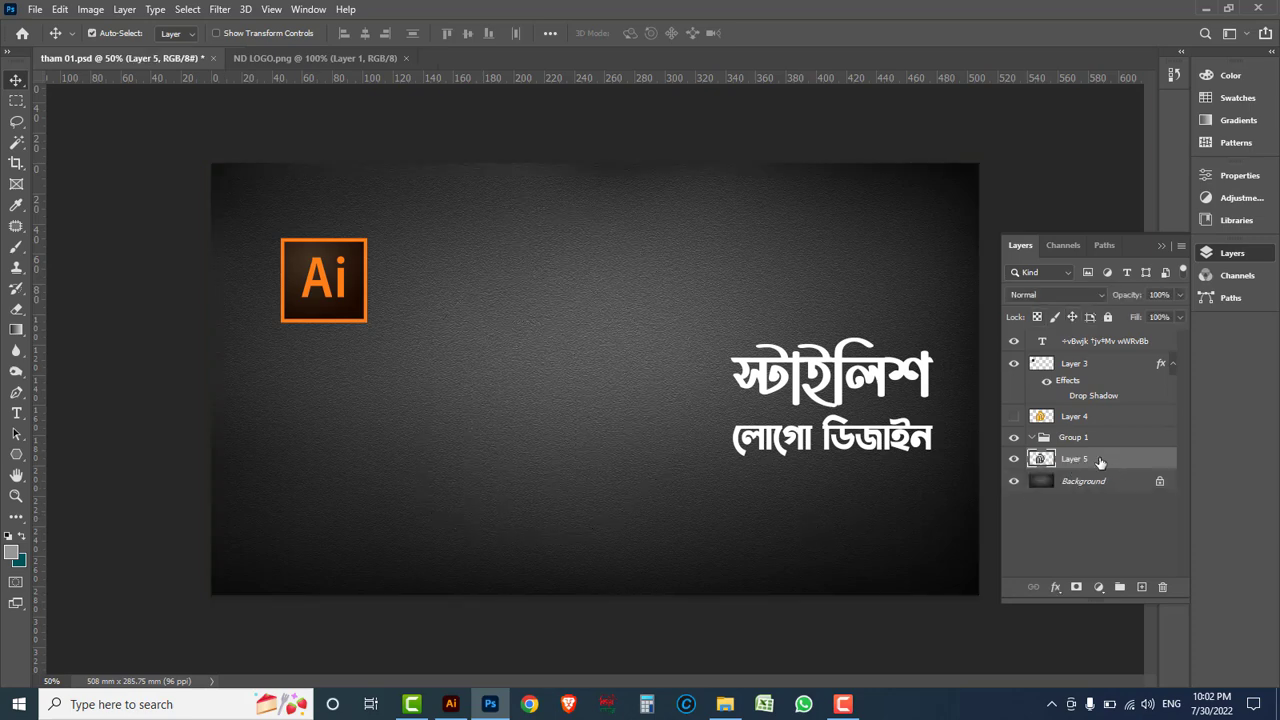
# - Move Layer 5 above the orange logo layer and make the logo layer visible again
pyautogui.moveTo(1100, 460); pyautogui.dragTo(1104, 410)
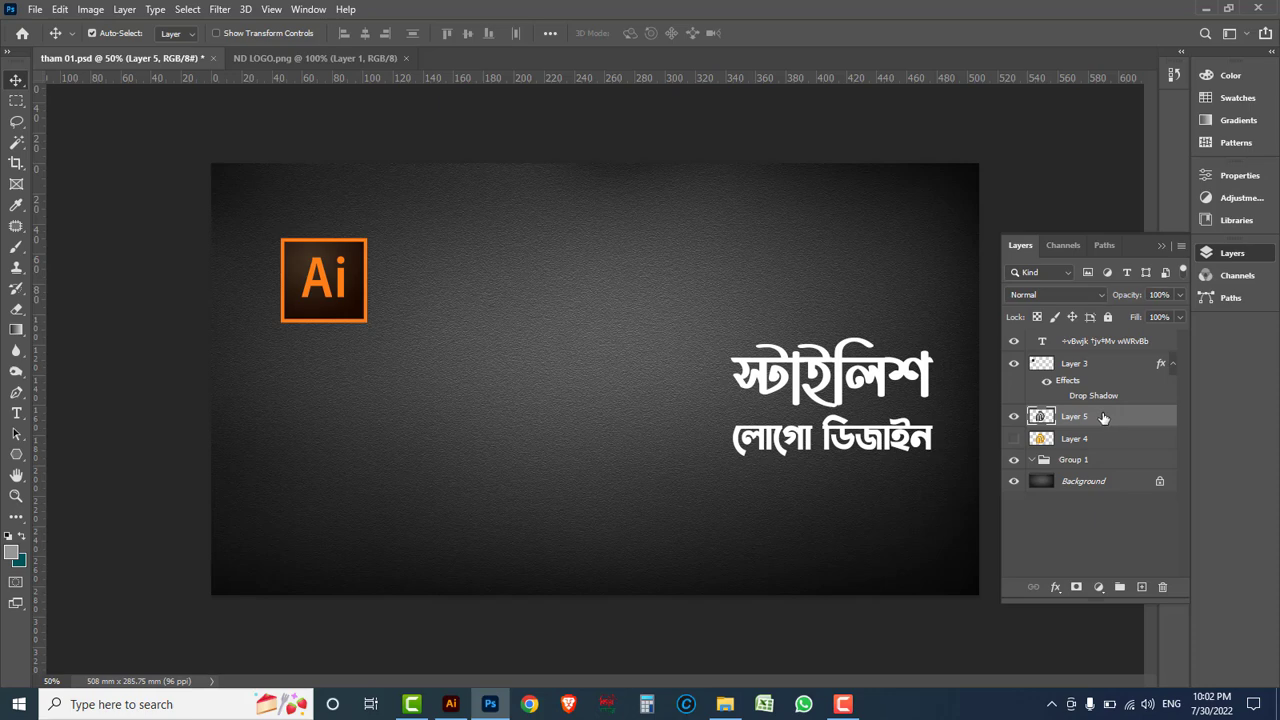
pyautogui.click(1014, 440)
pyautogui.click(1078, 444)
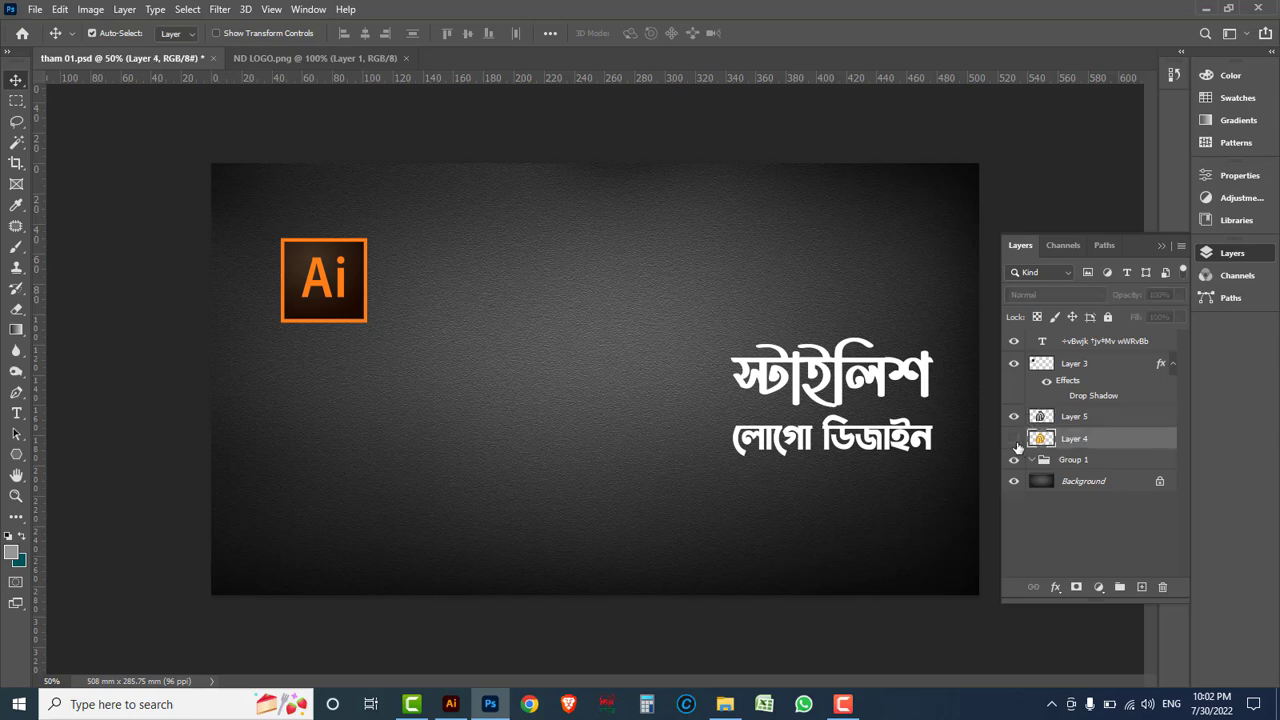
pyautogui.click(1014, 439)
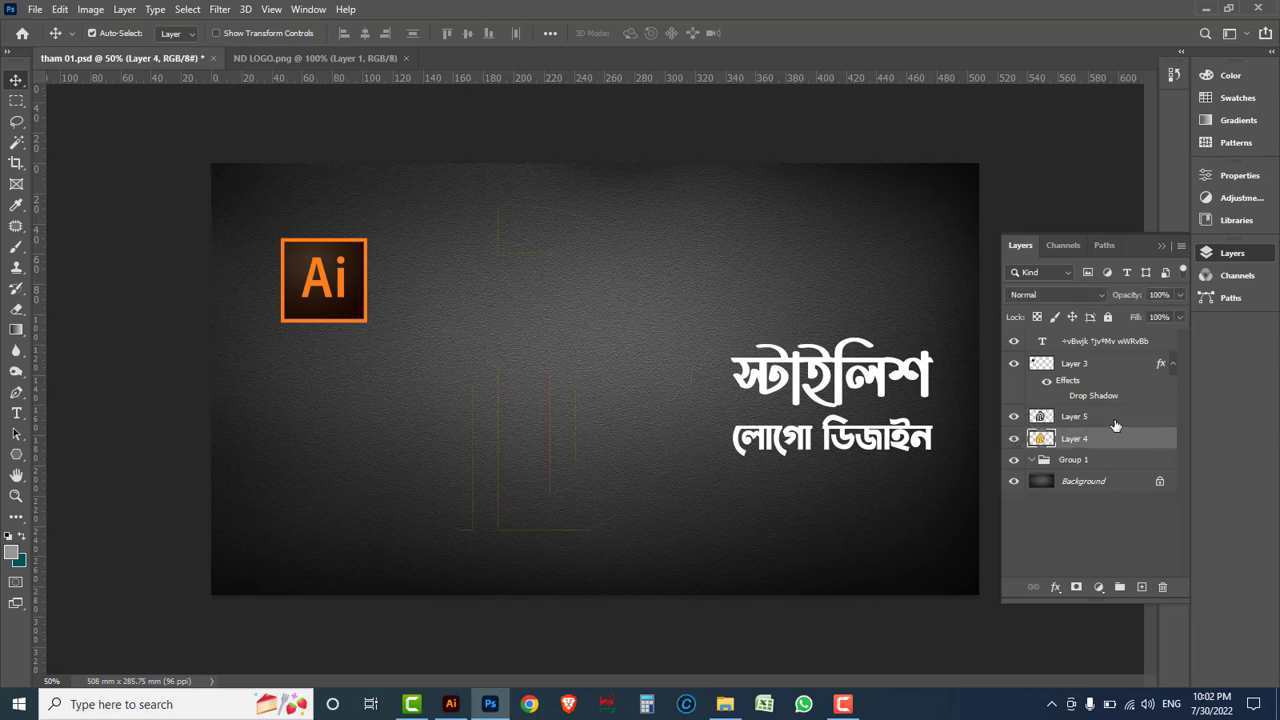
pyautogui.click(1113, 421)
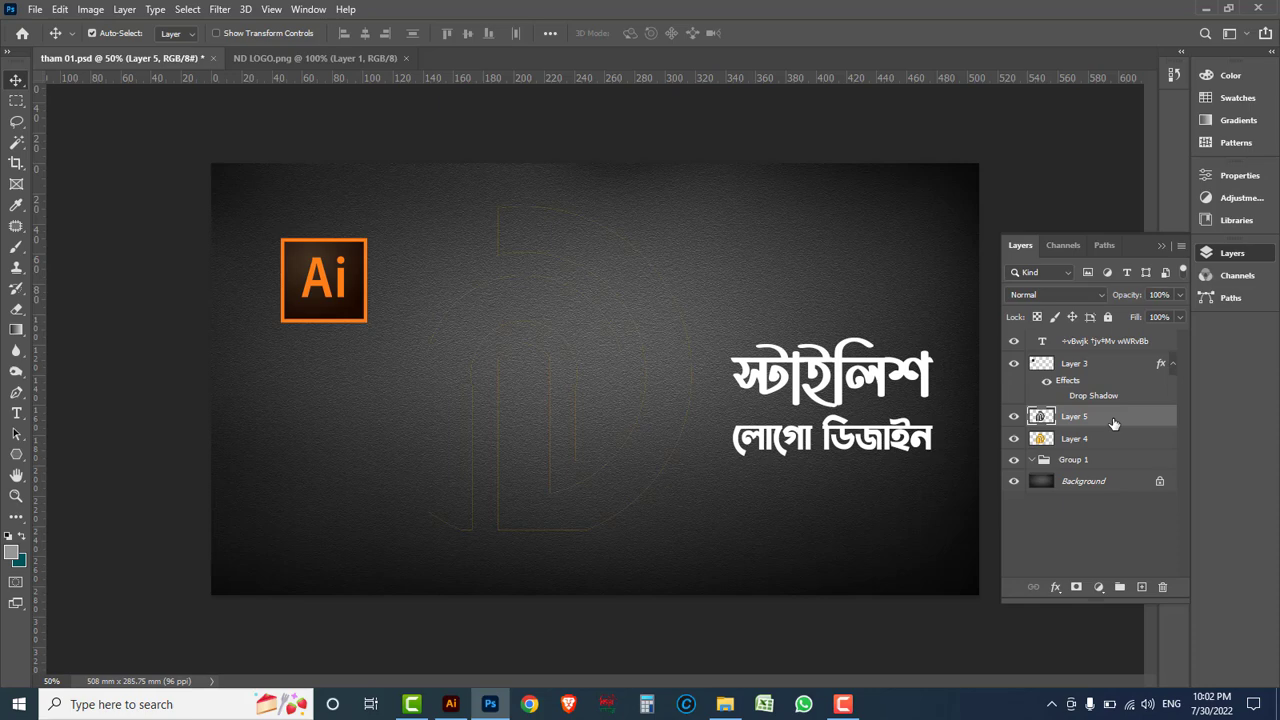
pyautogui.click(1101, 294)
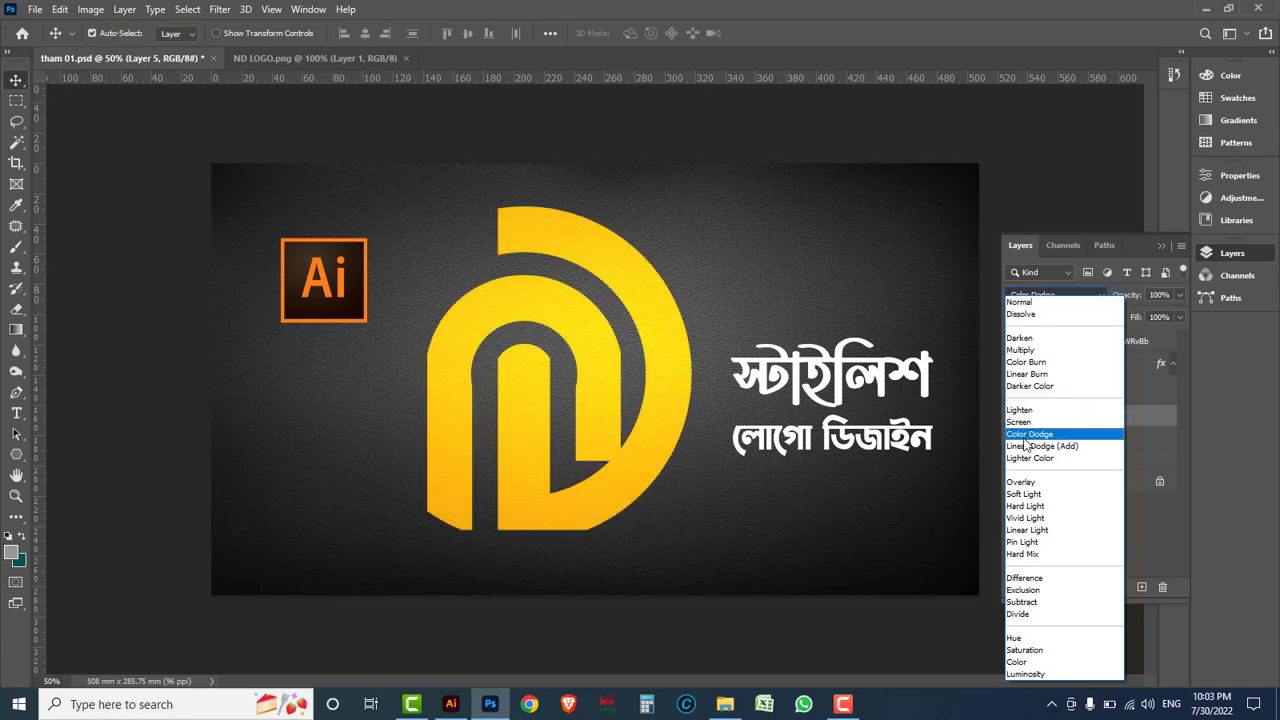
# - Set Layer 5's blend mode to Color Dodge and zoom in on the glowing logo
pyautogui.click(1026, 435)
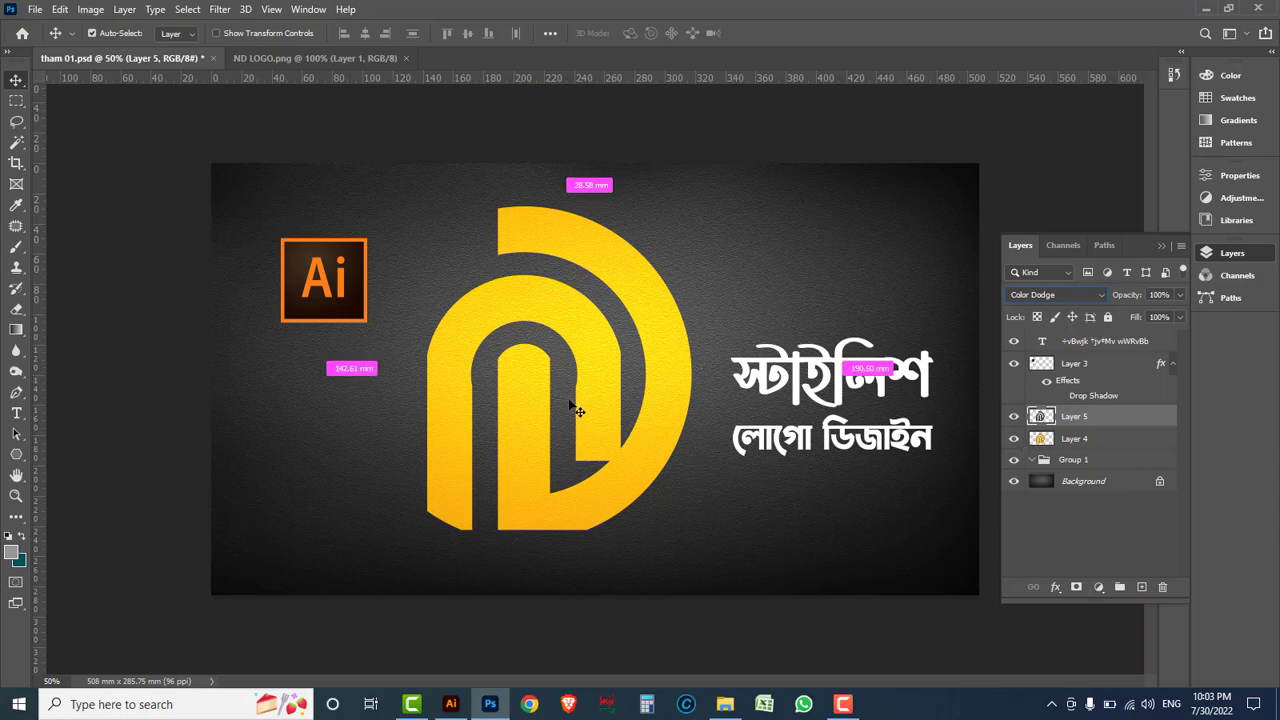
pyautogui.scroll(1, 562, 362)
pyautogui.scroll(1, 543, 345)
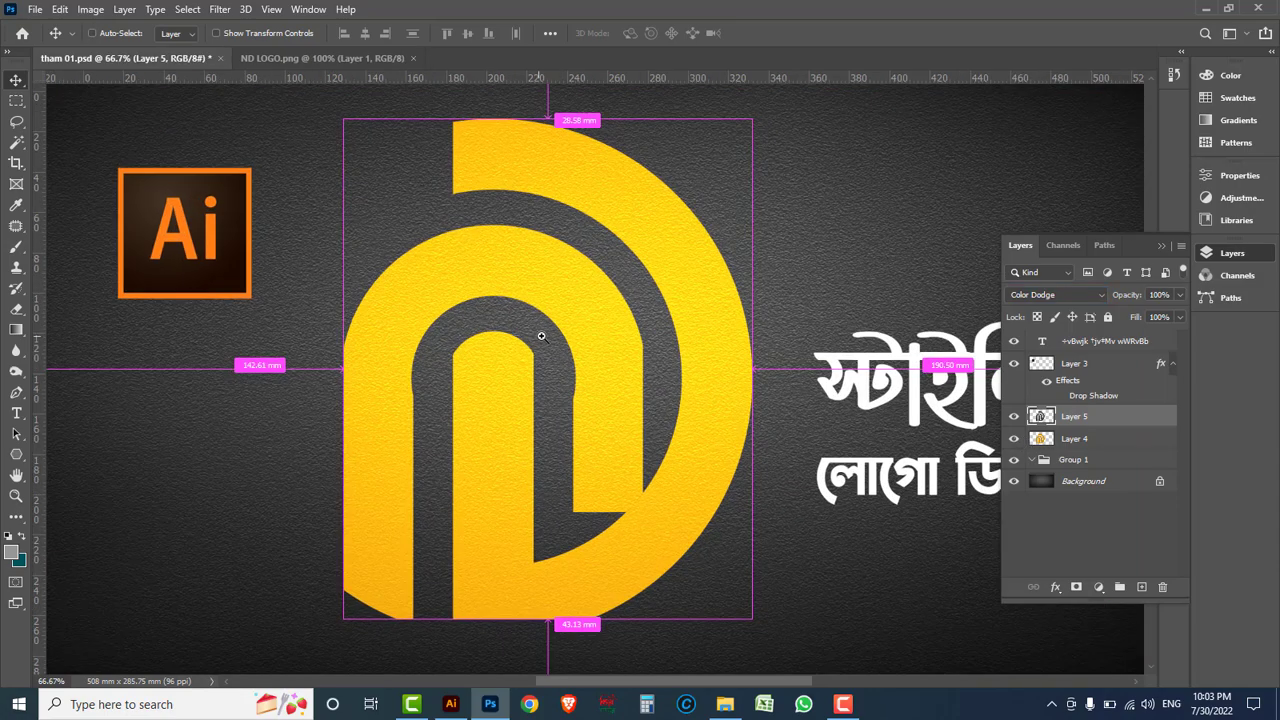
pyautogui.scroll(1, 541, 336)
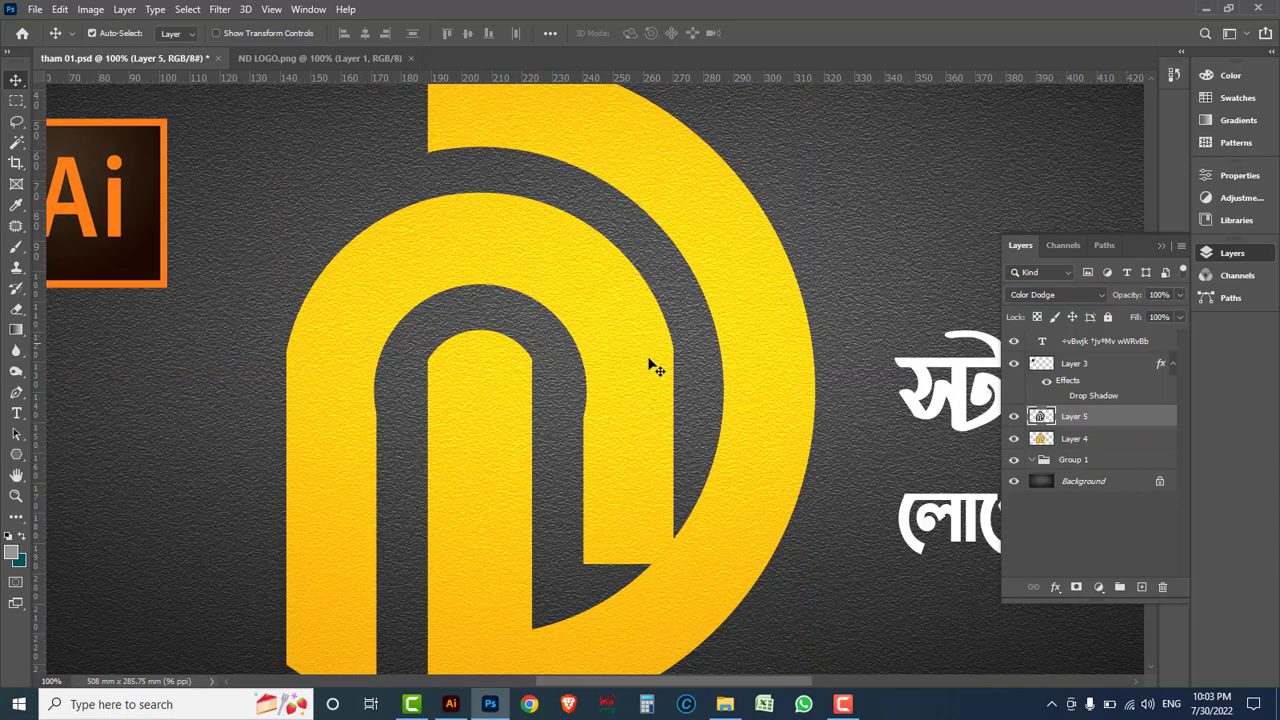
# - Give Layer 5 a Bevel & Emboss style with 54 px size, then zoom out
pyautogui.doubleClick(1122, 422)
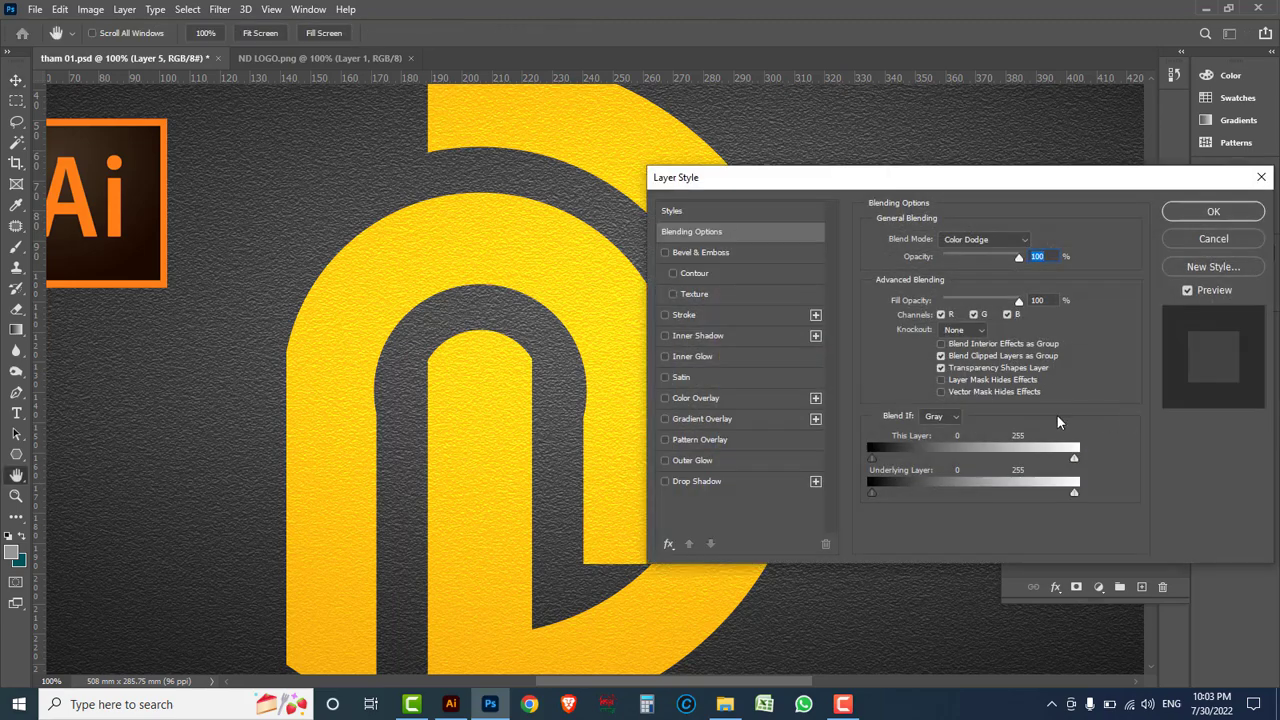
pyautogui.click(665, 253)
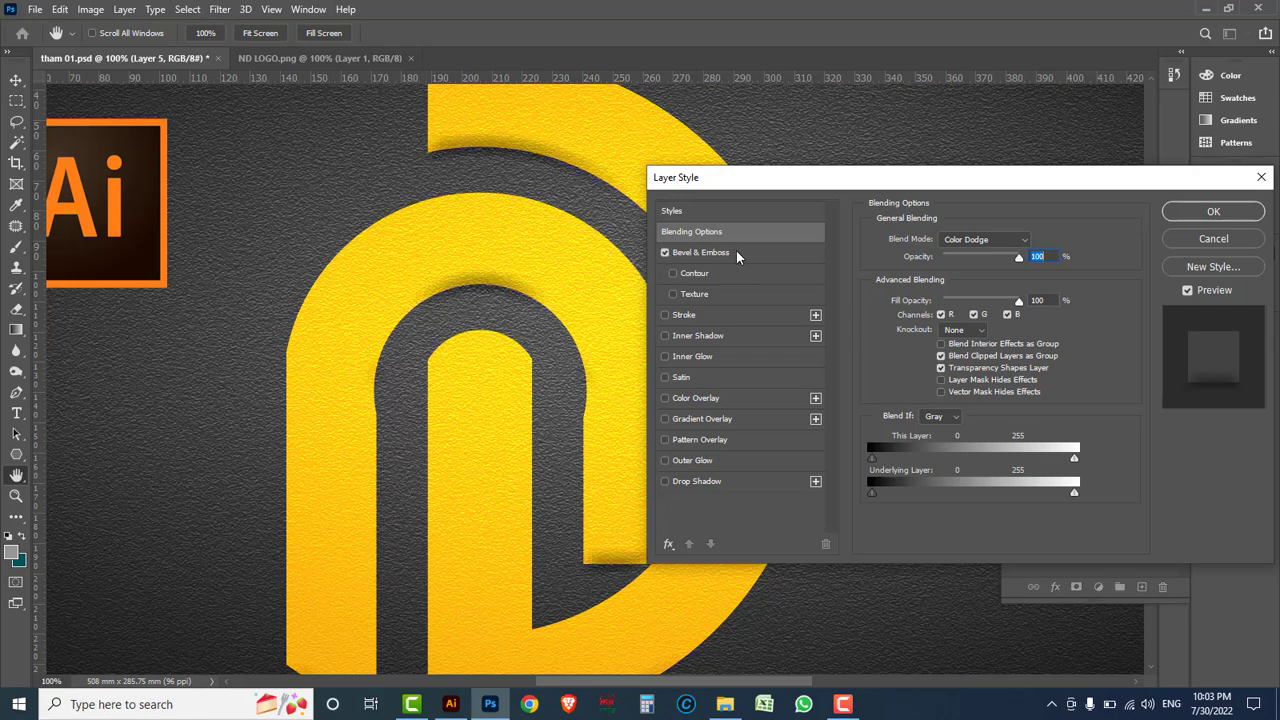
pyautogui.click(766, 253)
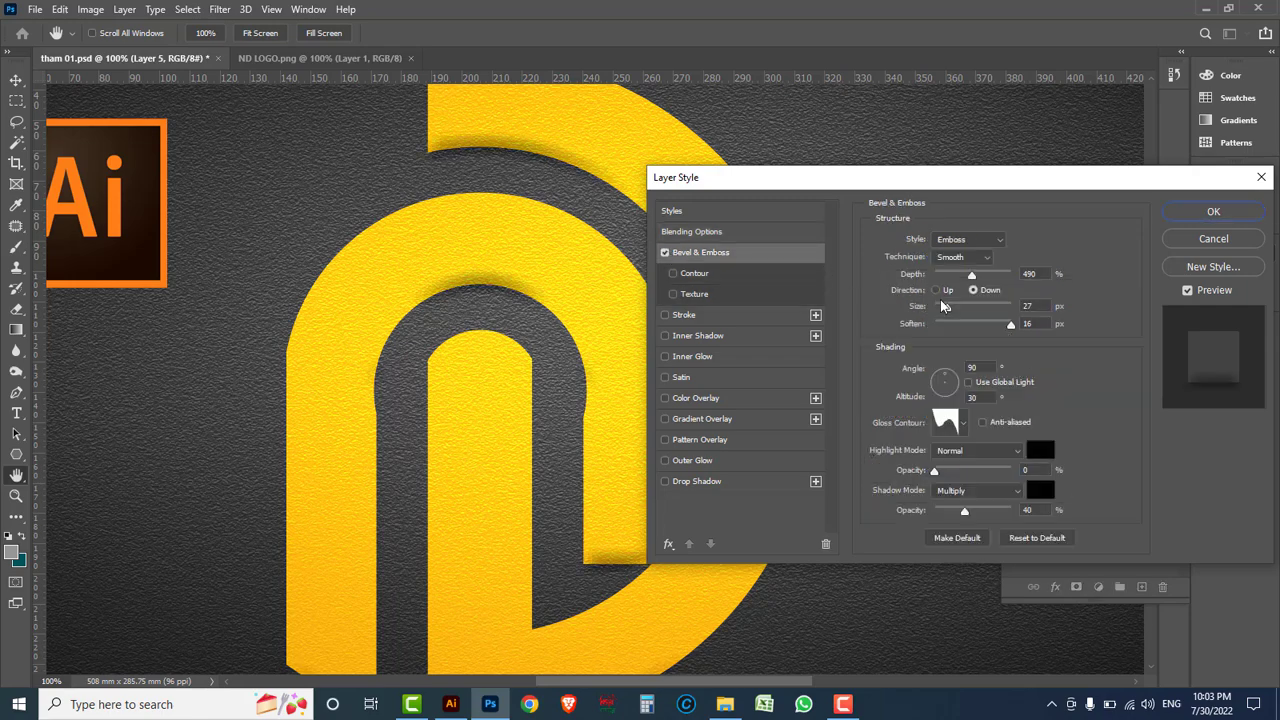
pyautogui.moveTo(953, 307); pyautogui.dragTo(947, 280)
pyautogui.click(1210, 213)
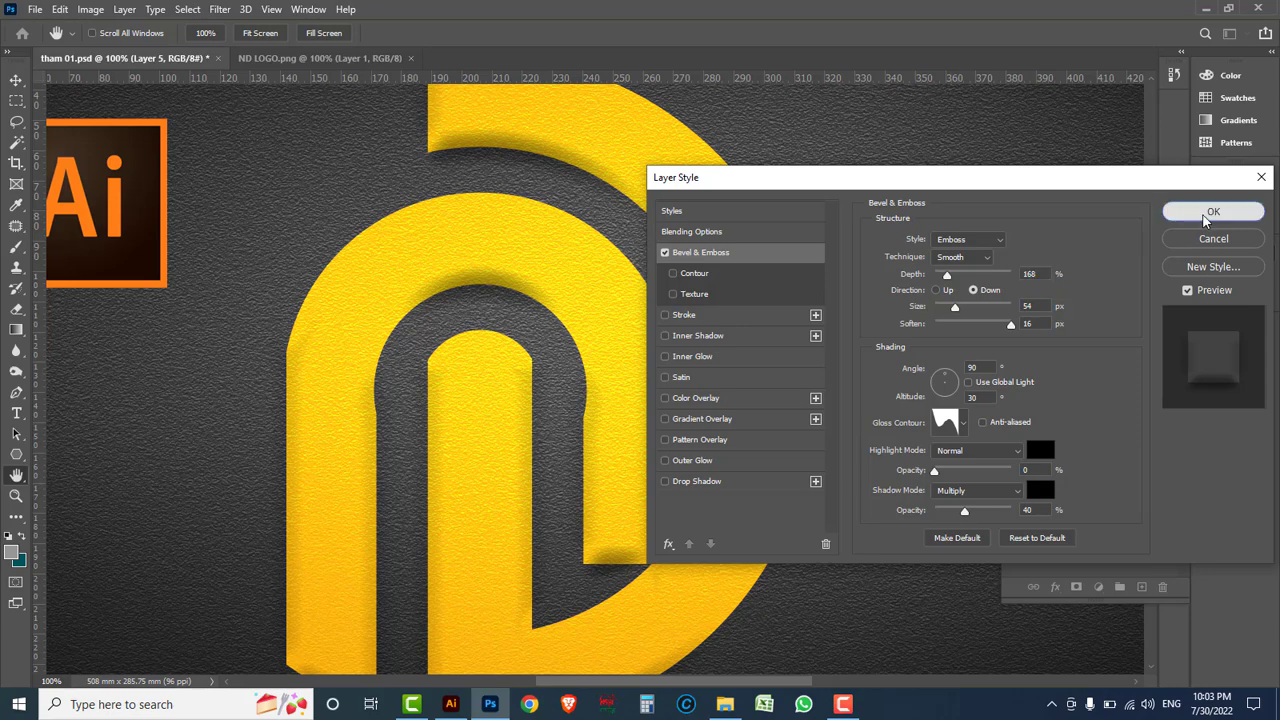
pyautogui.keyDown('alt'); pyautogui.click(566, 366); pyautogui.keyUp('alt')
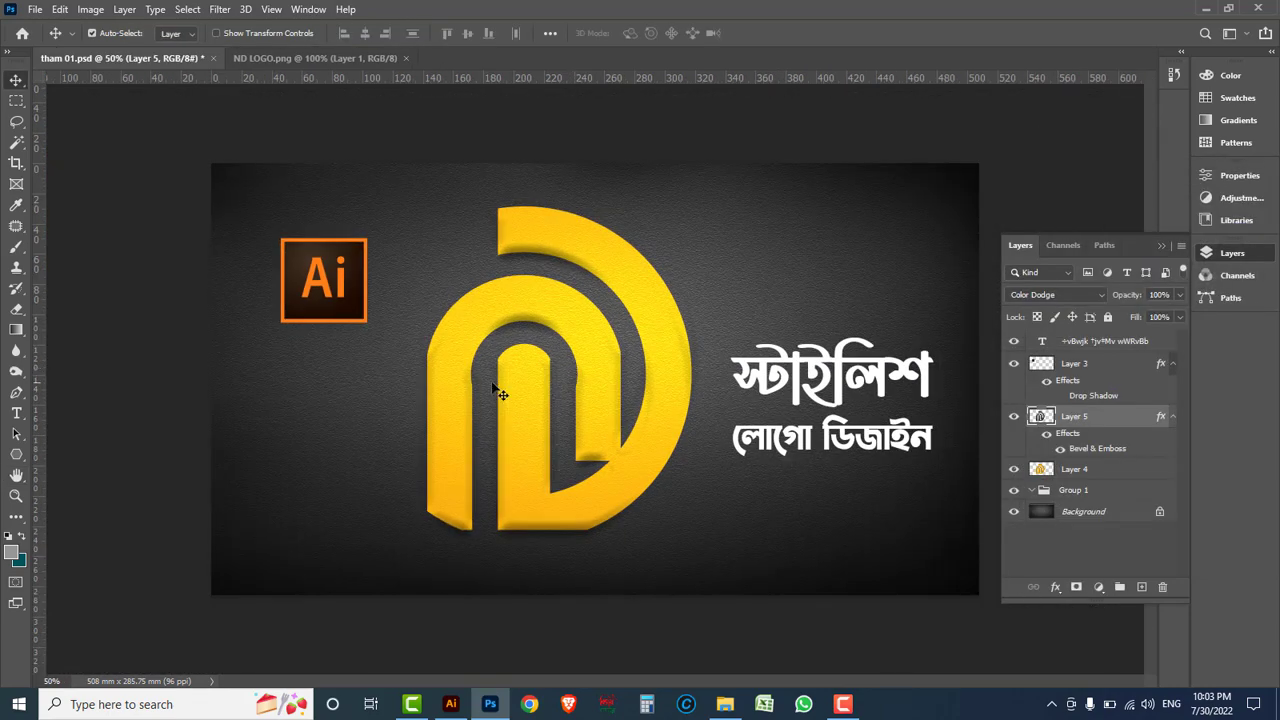
# - Save tham 01, then save a JPEG copy at maximum quality 12
pyautogui.click(35, 10)
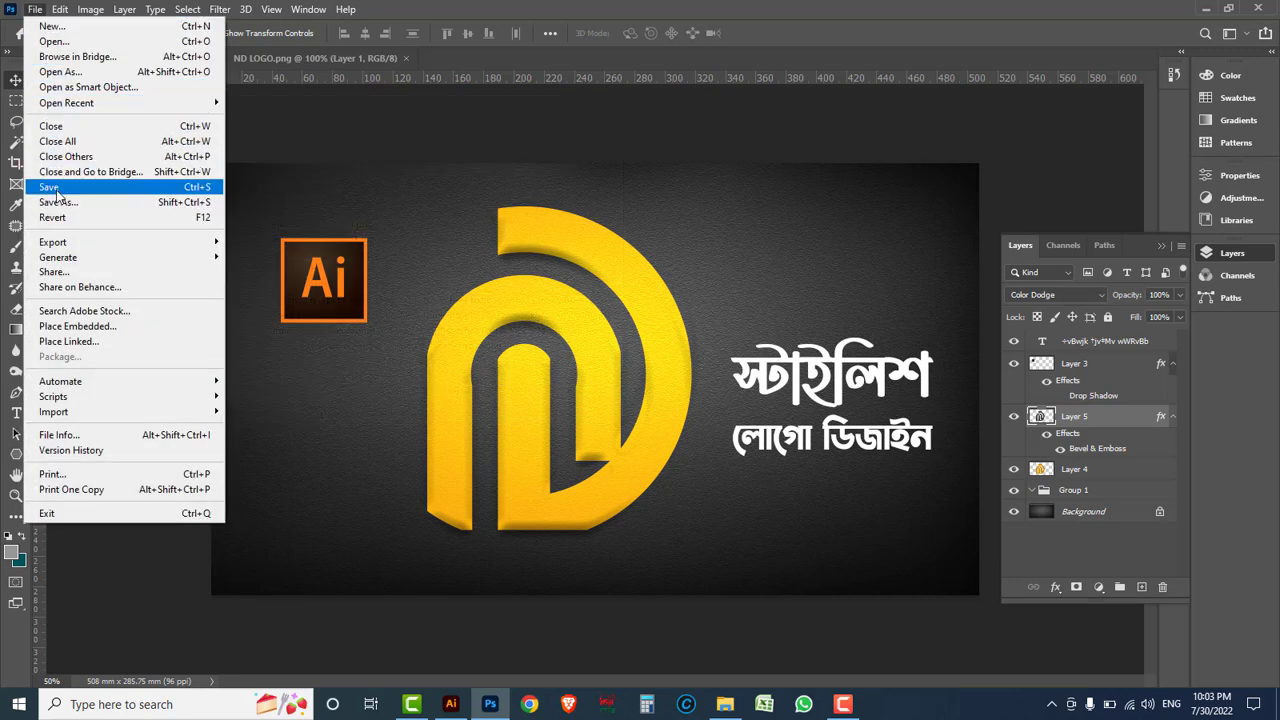
pyautogui.click(50, 187)
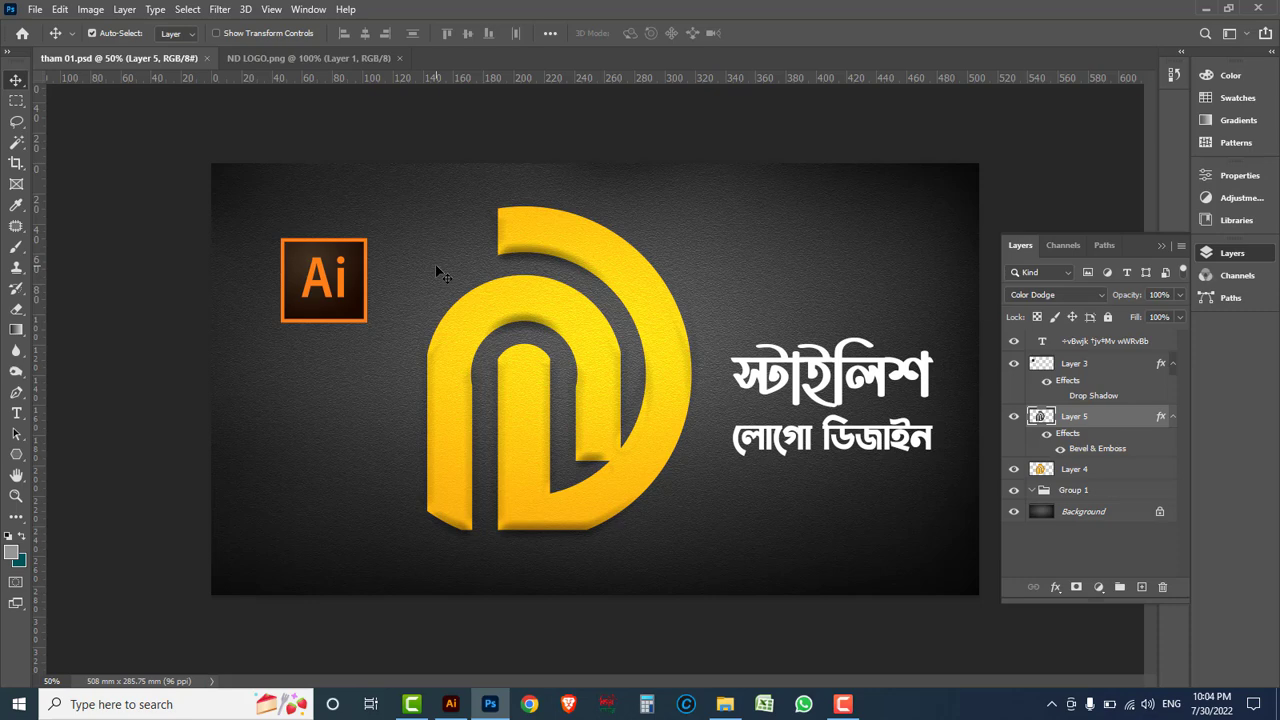
pyautogui.click(37, 12)
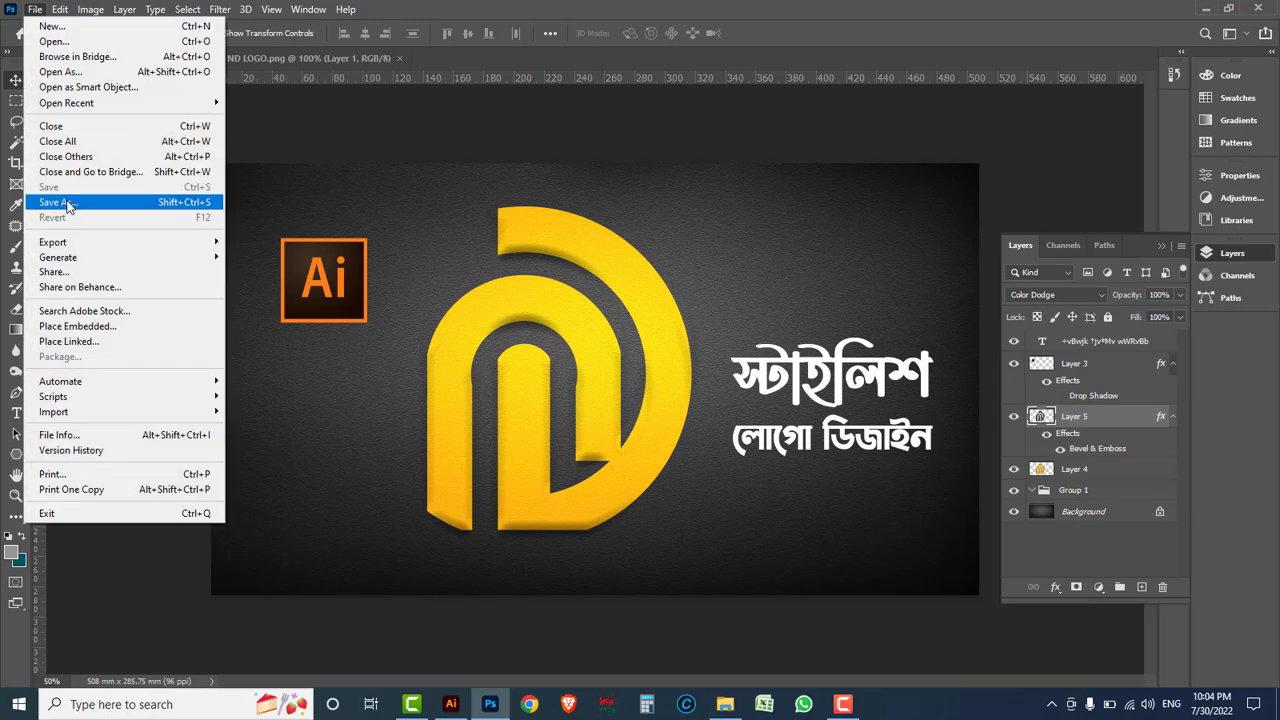
pyautogui.click(68, 203)
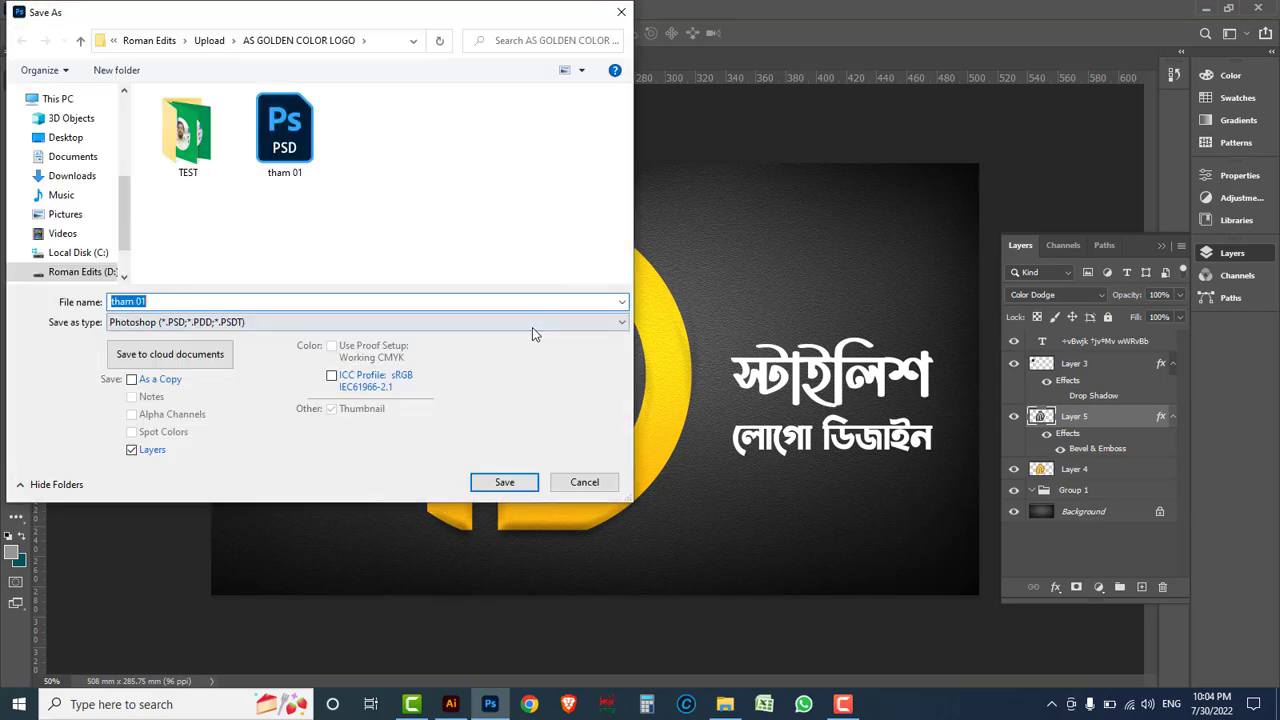
pyautogui.click(532, 325)
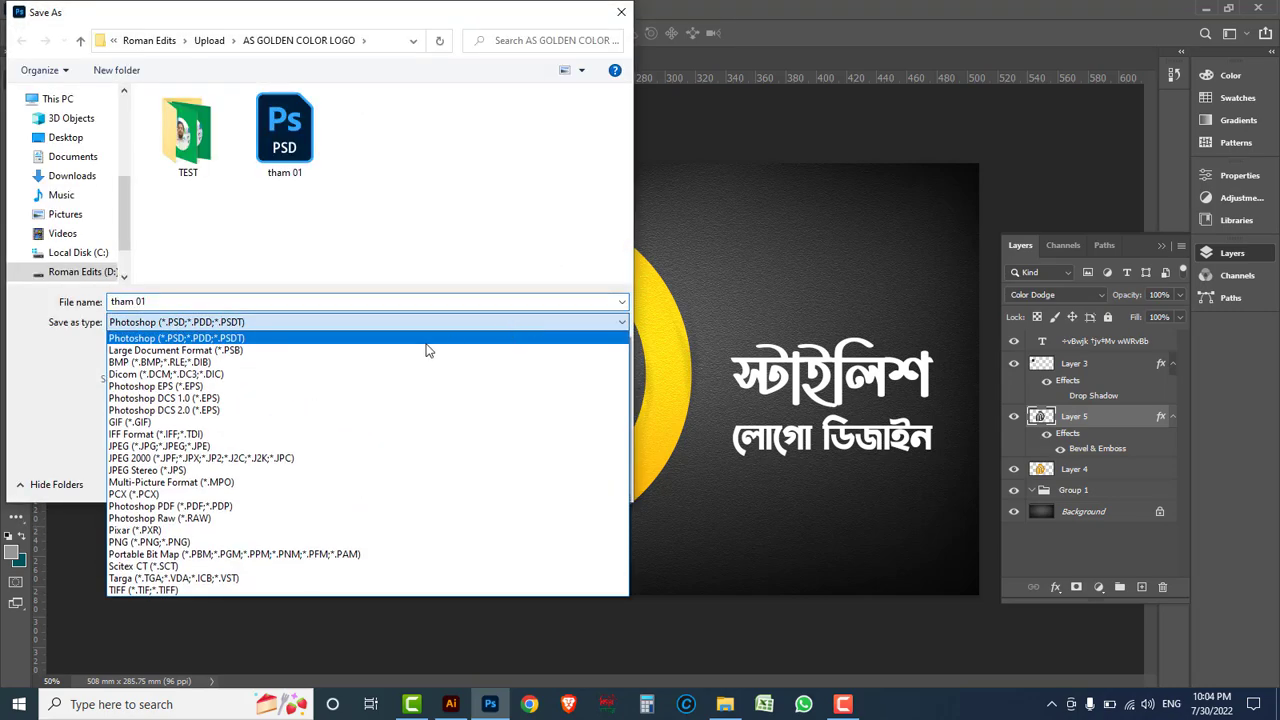
pyautogui.click(220, 445)
pyautogui.click(504, 482)
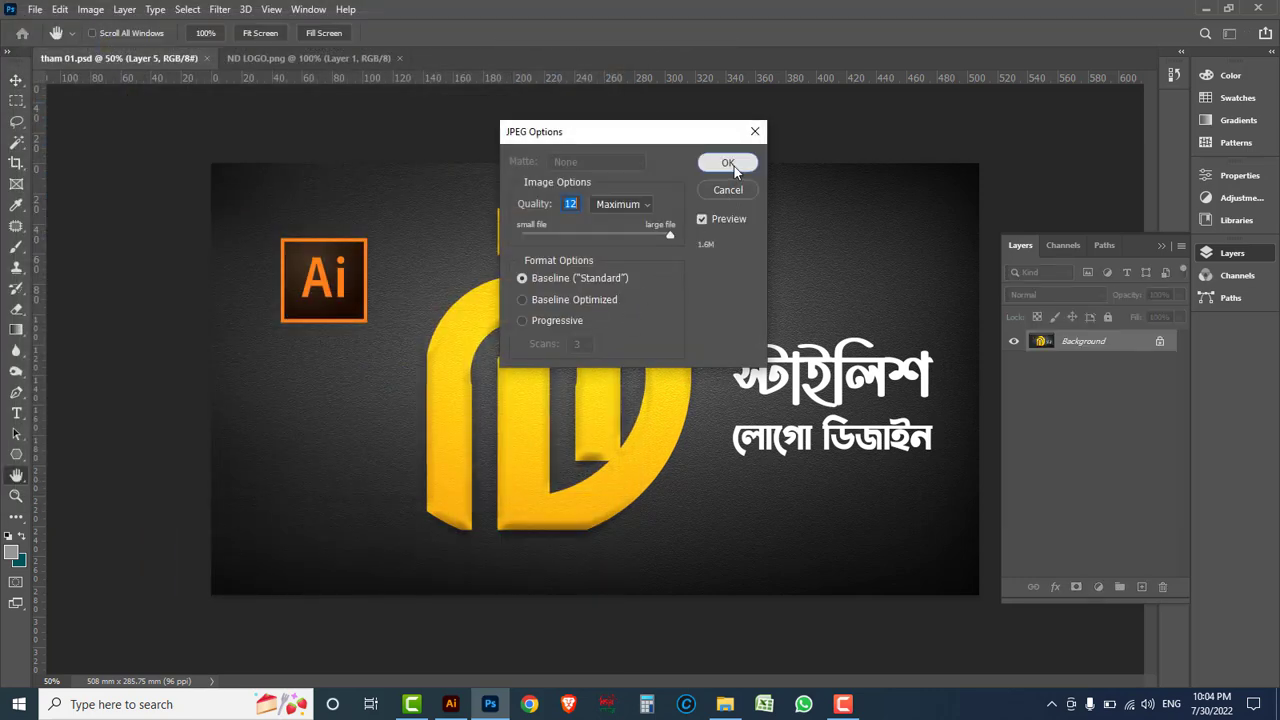
pyautogui.click(733, 165)
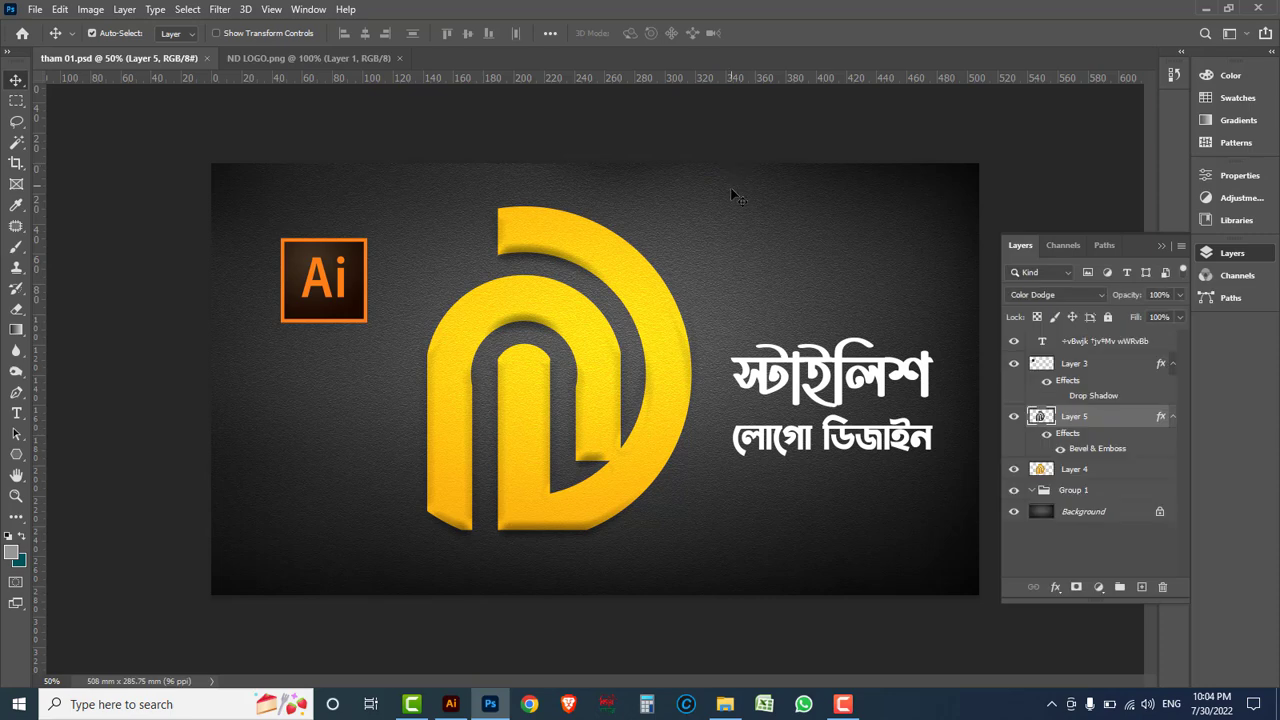